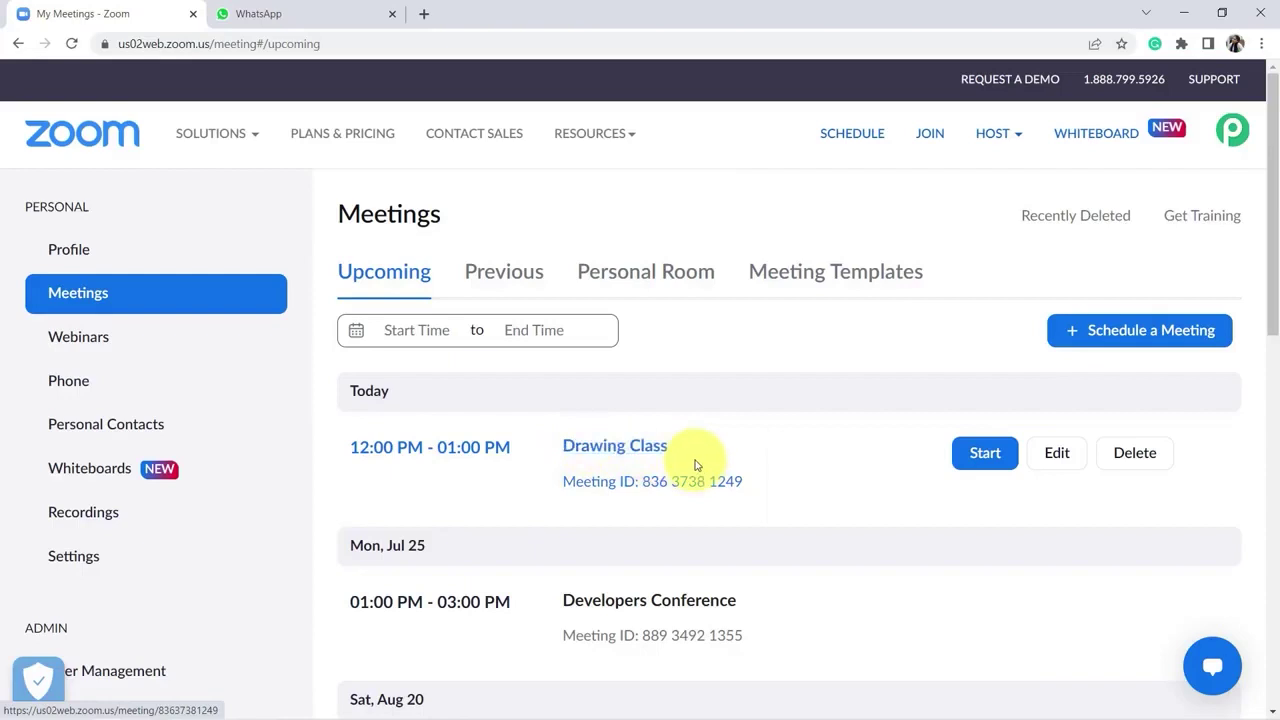
click(985, 455)
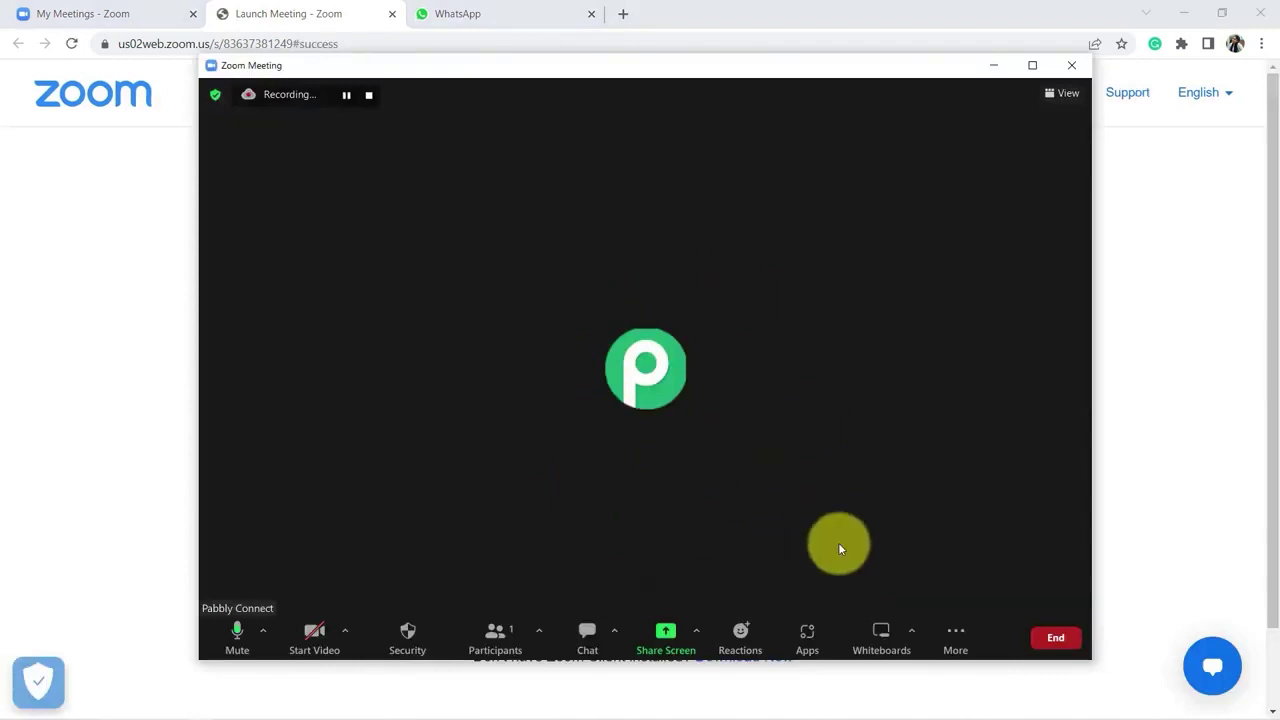
click(882, 628)
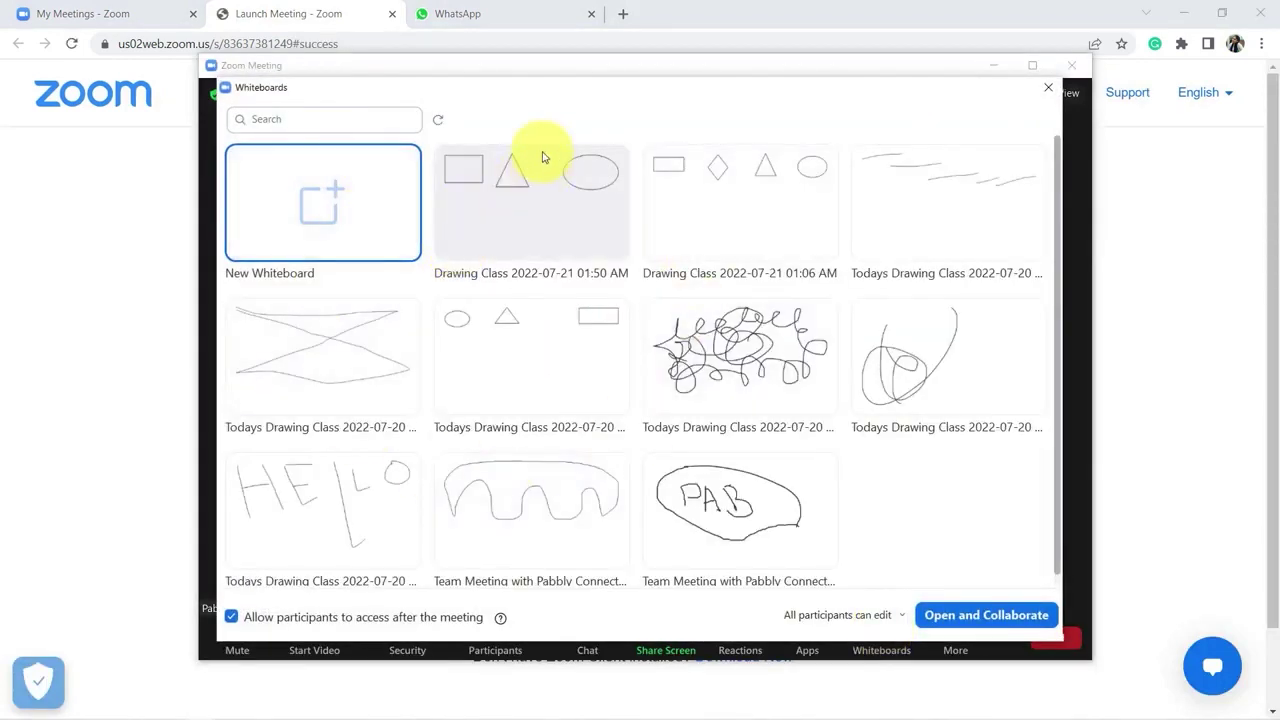
click(545, 185)
double_click(515, 232)
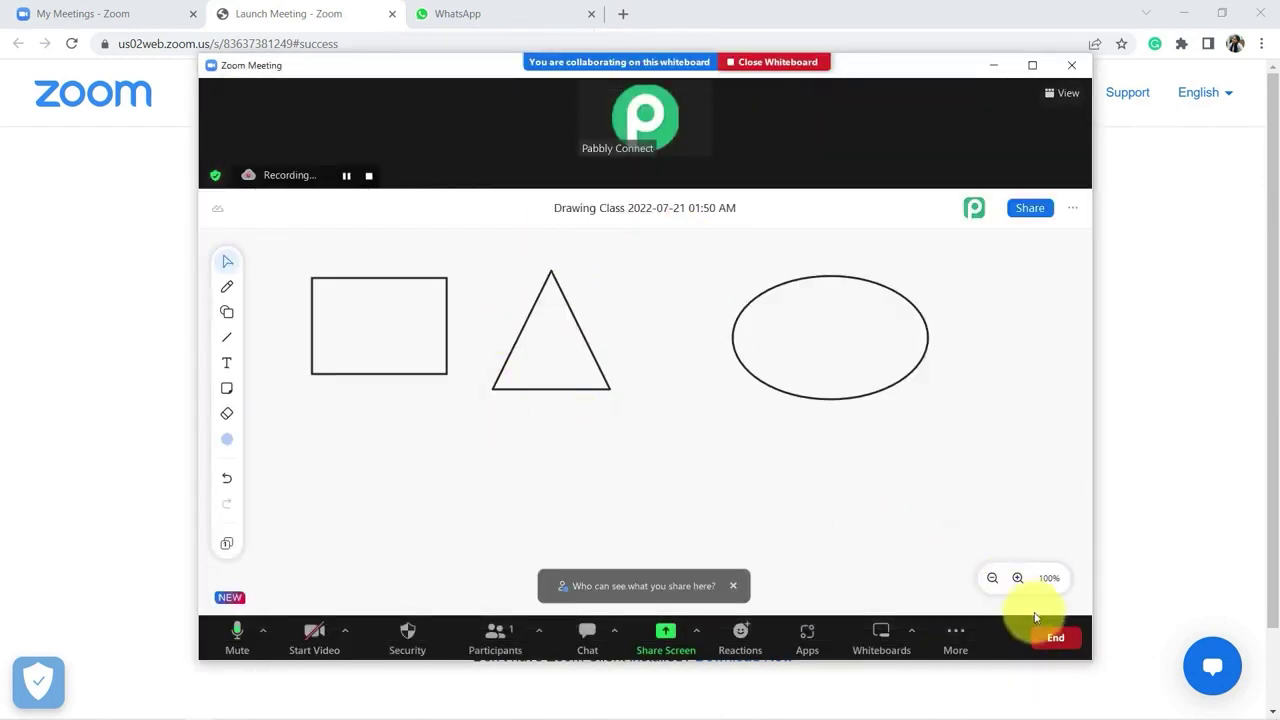
Step: End the meeting for all participants and switch to the WhatsApp chat
click(1046, 633)
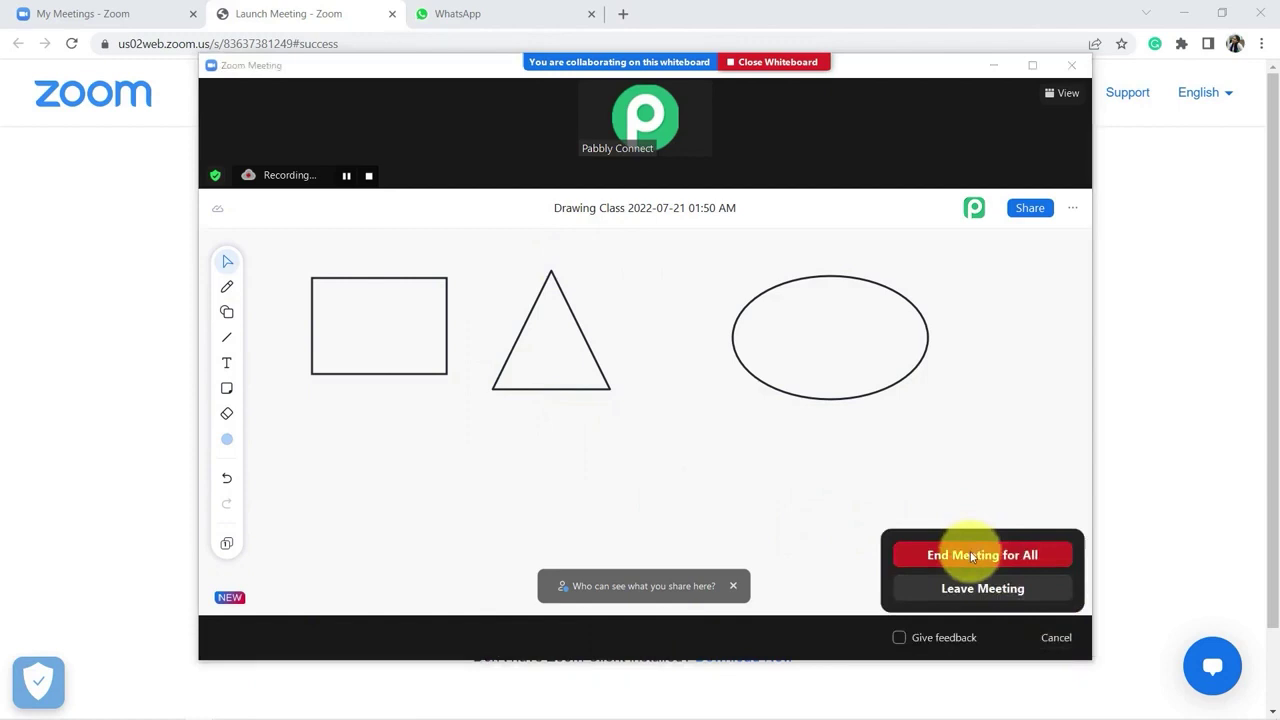
click(972, 555)
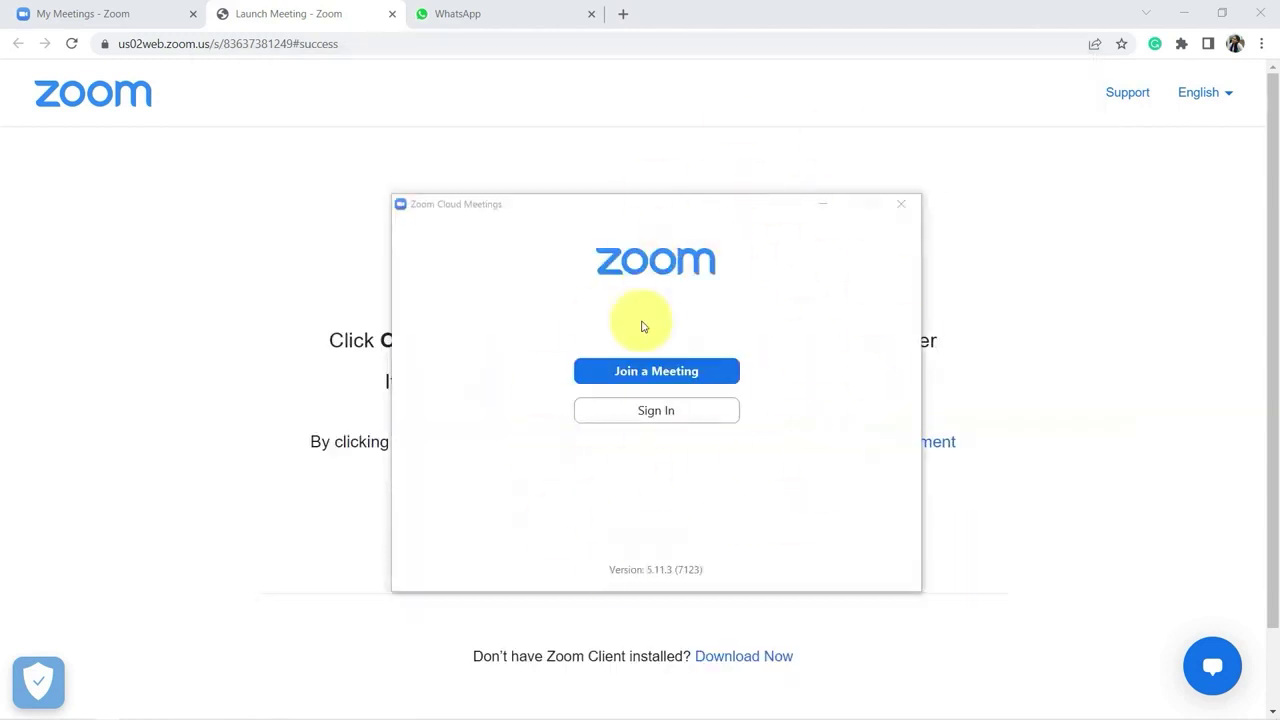
click(486, 14)
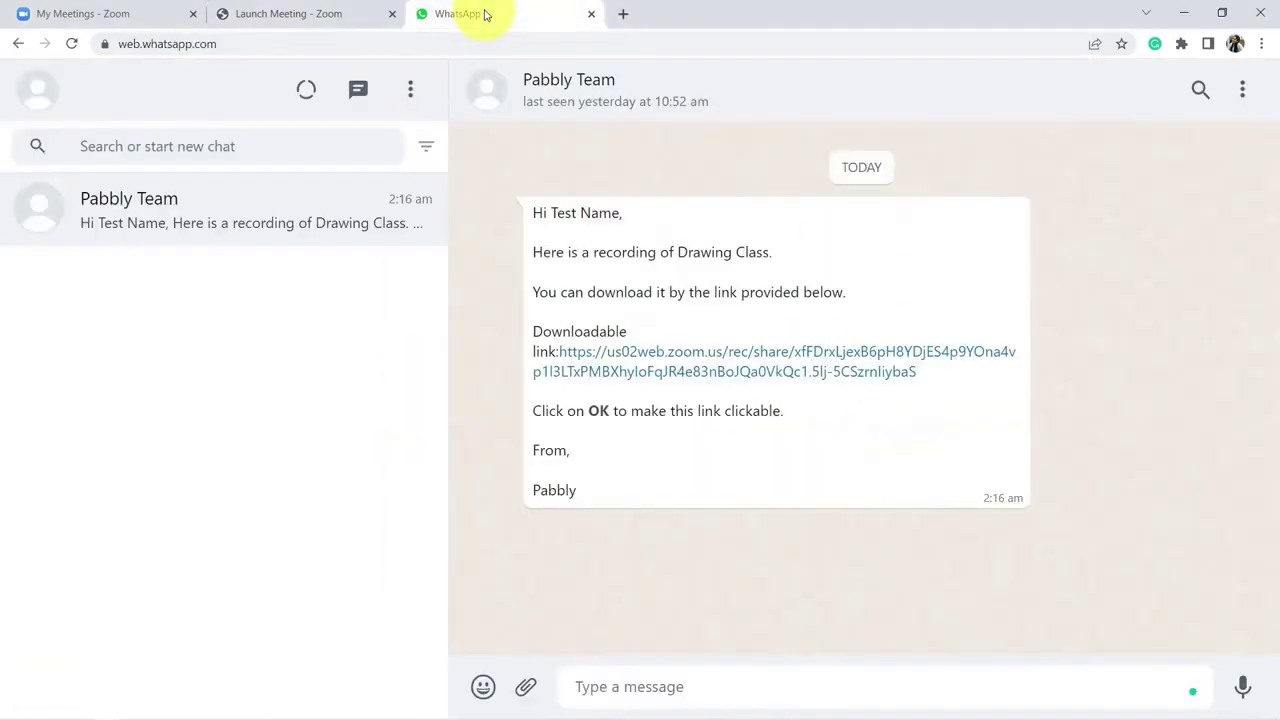
Step: Highlight the Pabbly Team message's greeting, recording line and download link, then return to Zoom My Meetings
drag(566, 234, 646, 491)
click(646, 491)
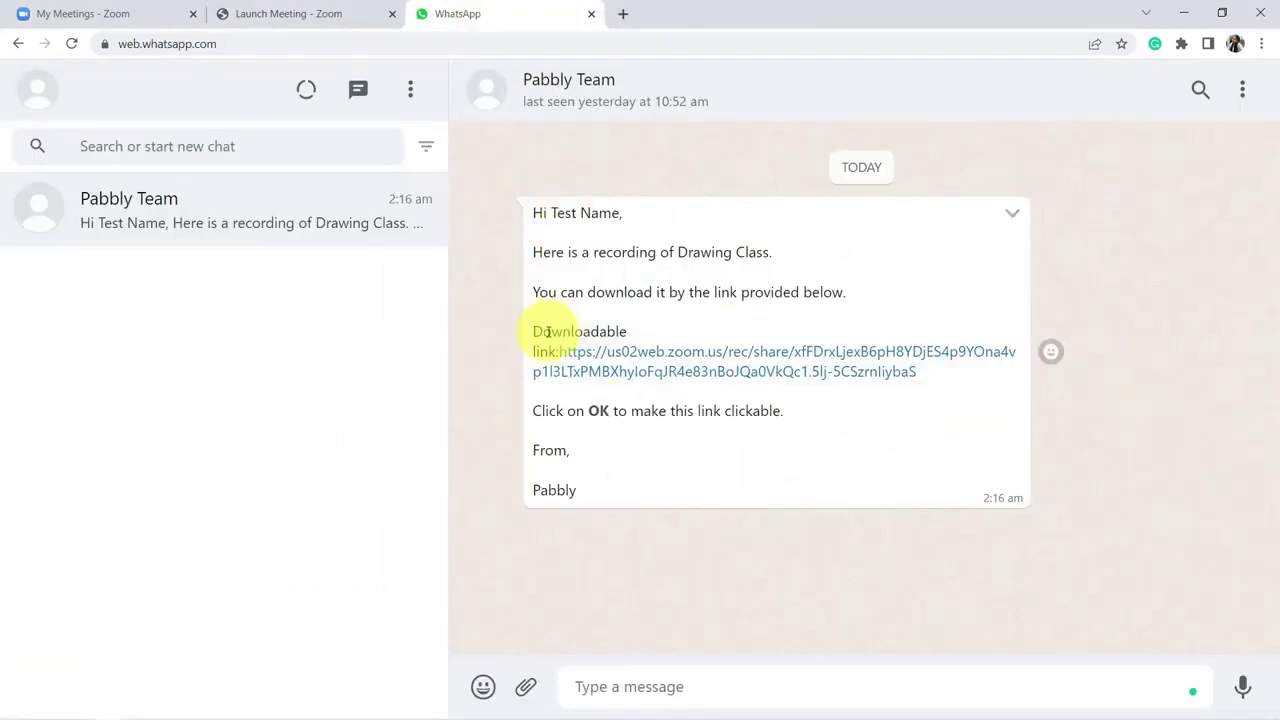
drag(548, 331, 574, 391)
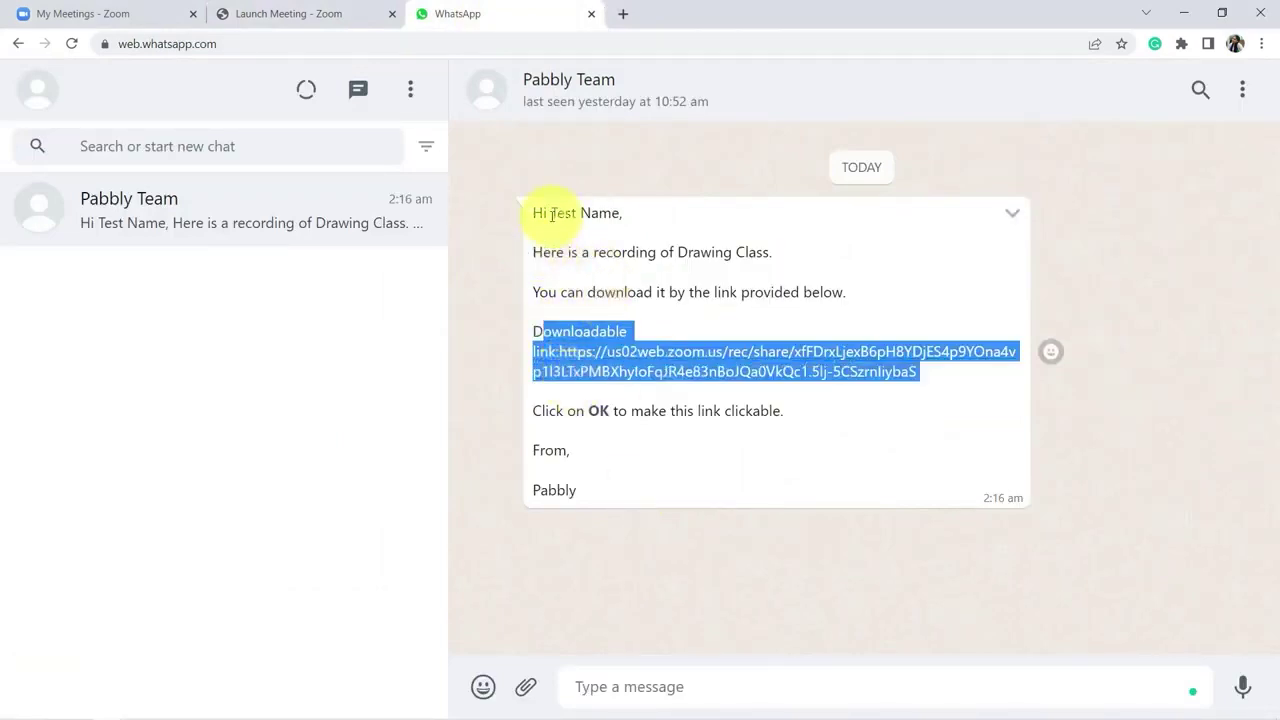
drag(551, 214, 598, 213)
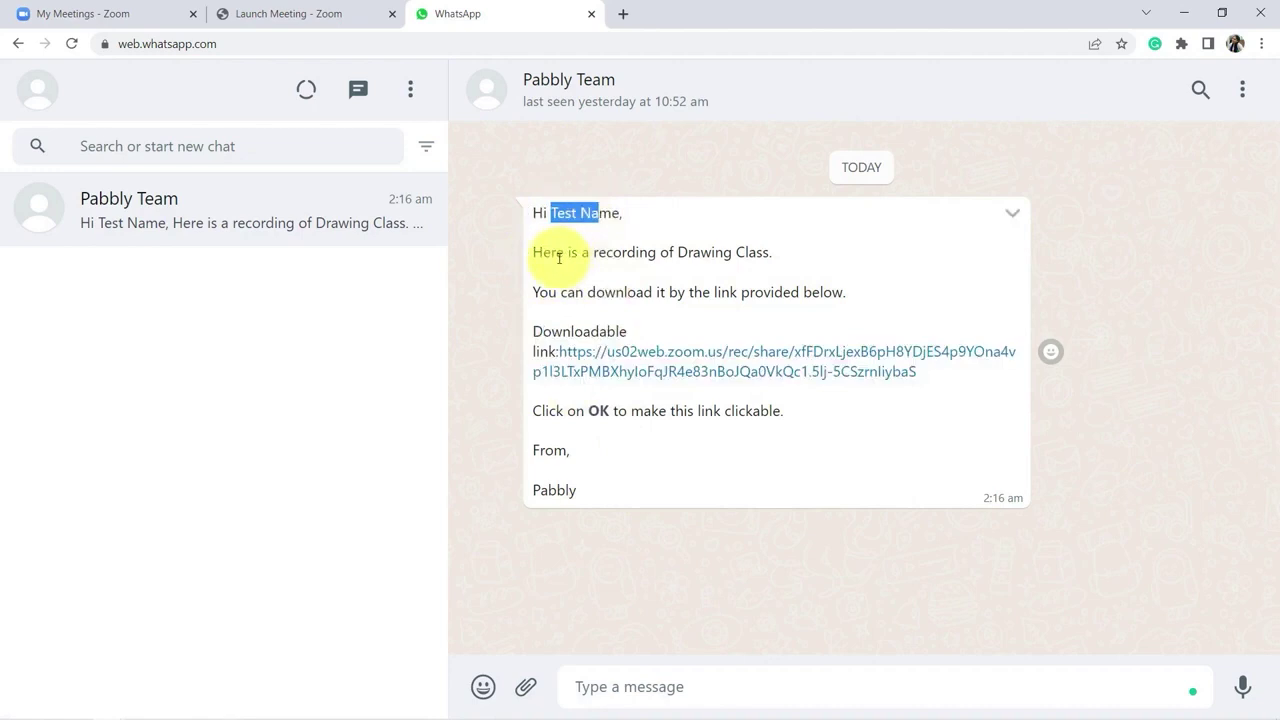
drag(557, 254, 797, 253)
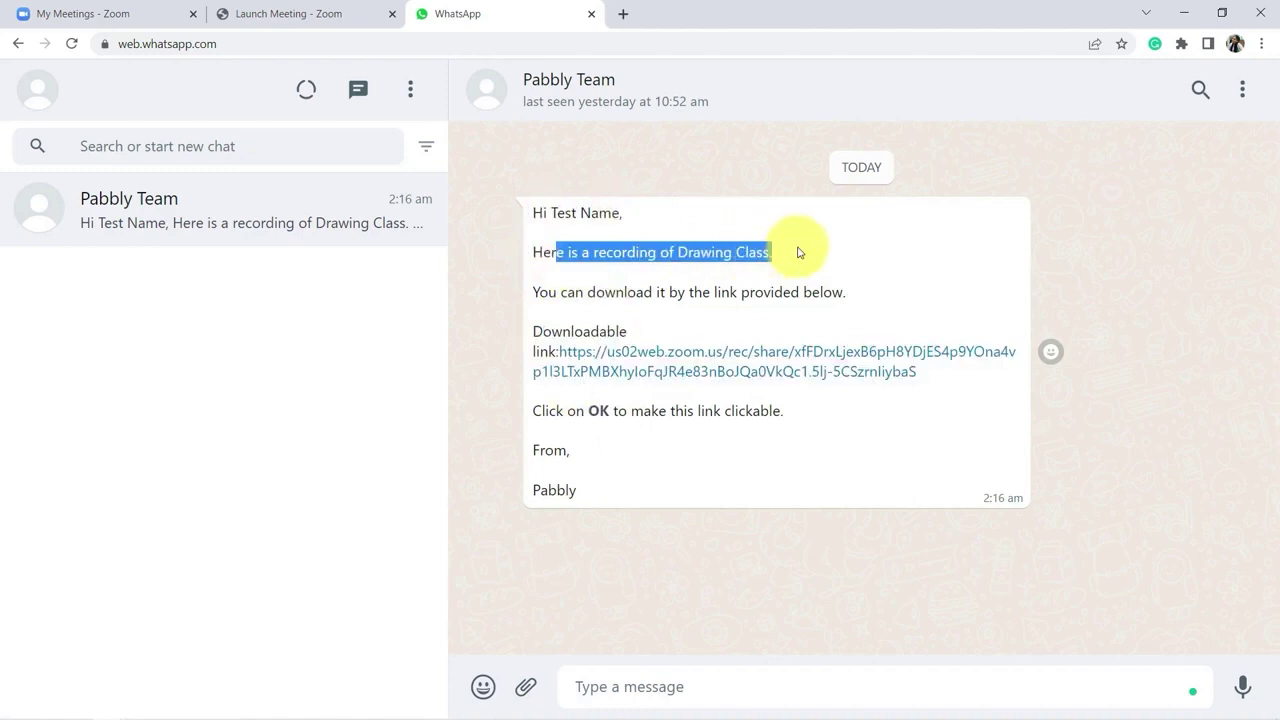
click(83, 13)
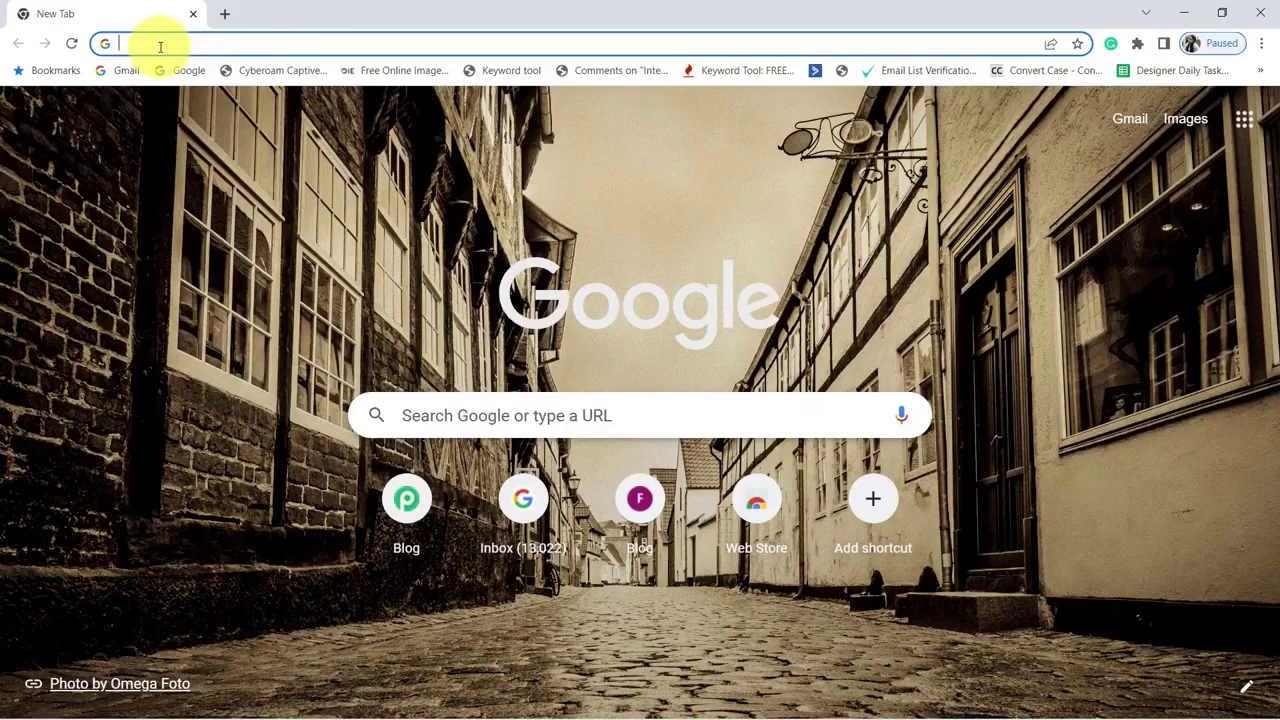
Step: Load pabbly.com/connect in the browser and sign in to the Pabbly account
click(157, 43)
text(pabbly.com/conne)
key(Return)
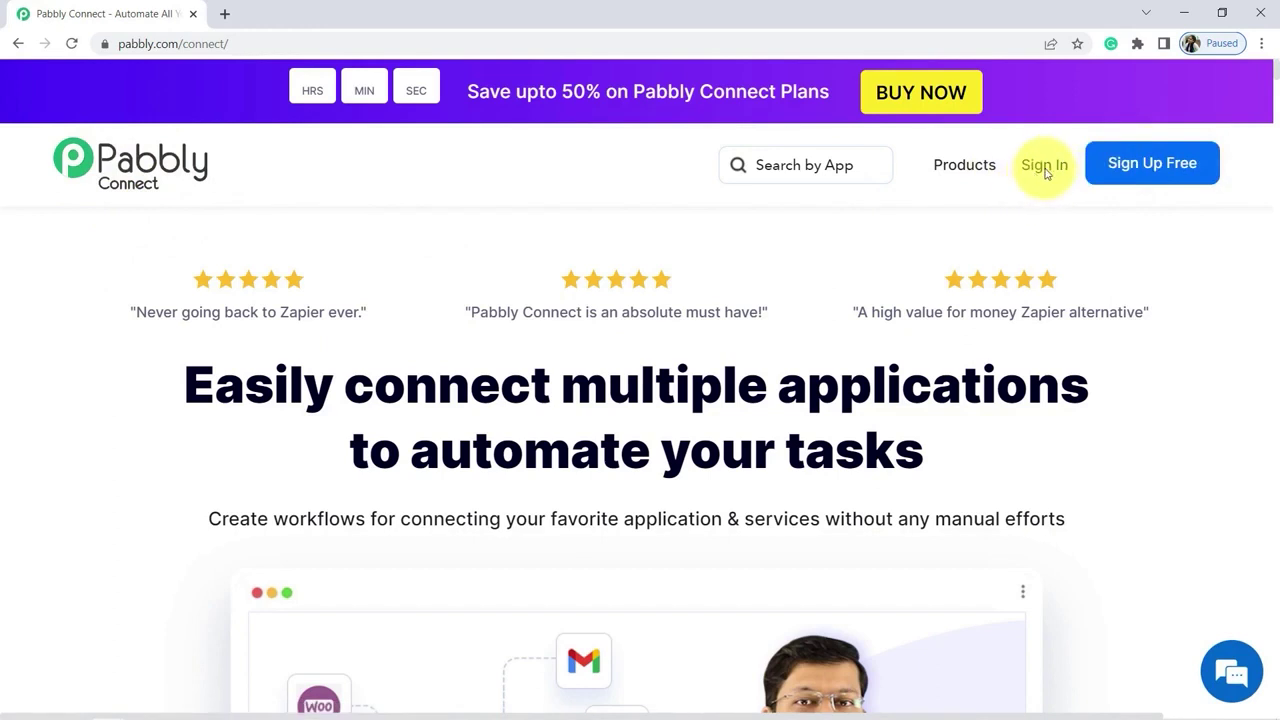
click(1044, 166)
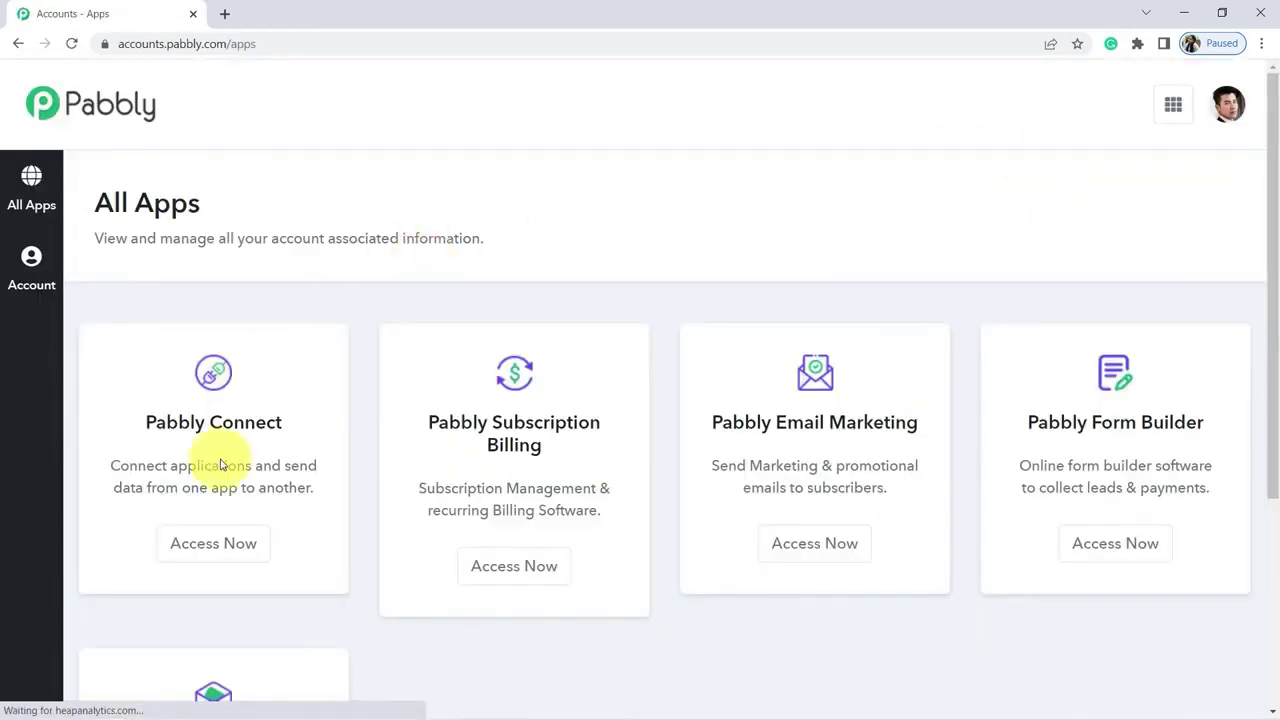
Step: Open Pabbly Connect and create a workflow named 'Sending Zoom Recordings to WhatsApp'
click(203, 552)
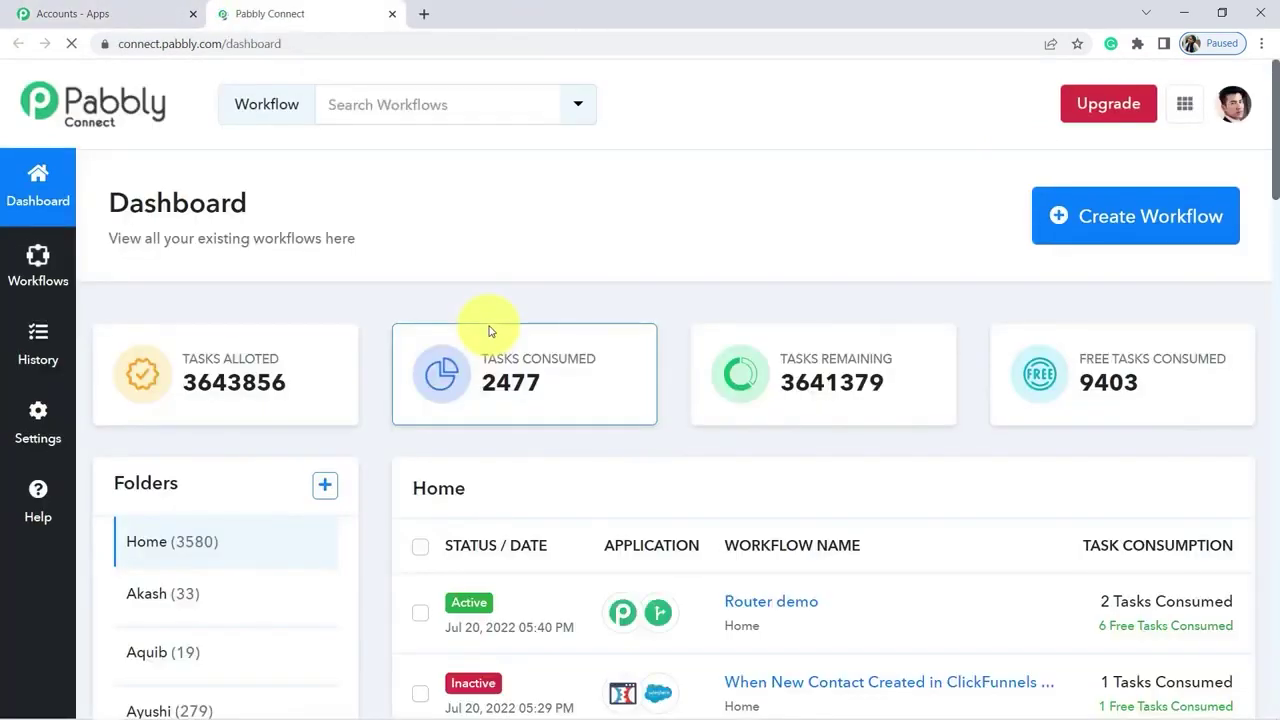
click(1116, 220)
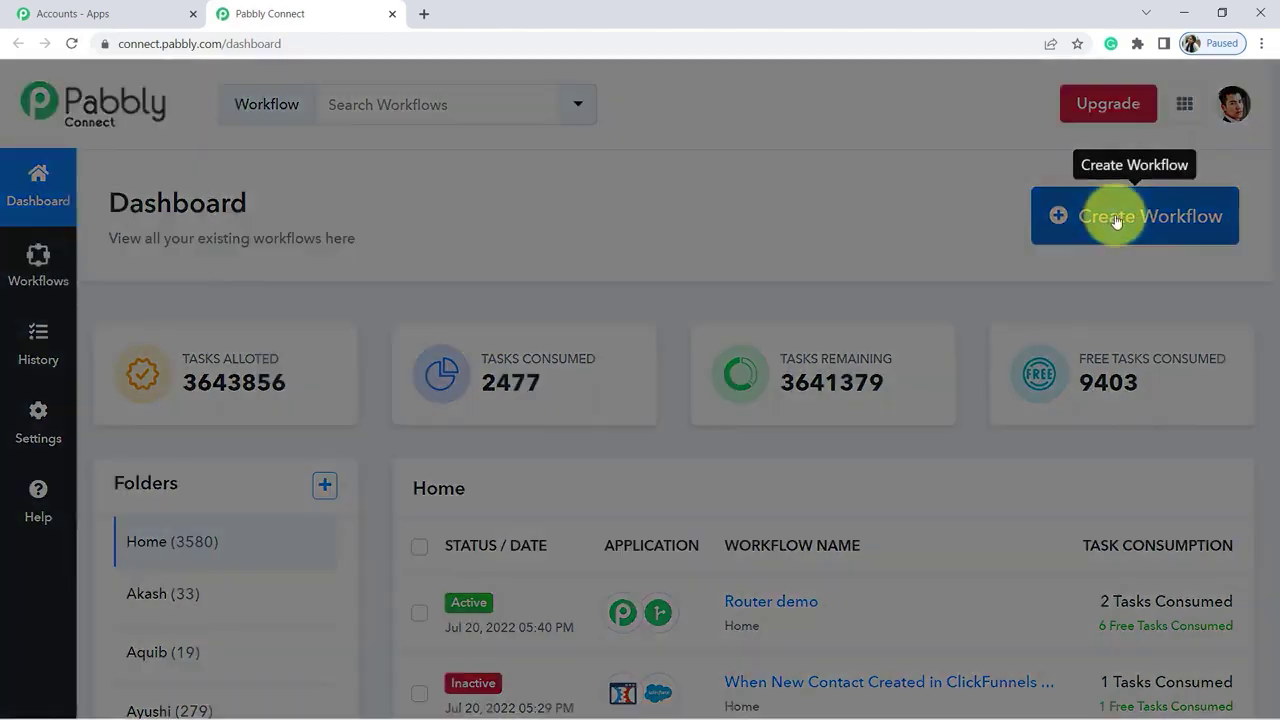
drag(427, 300, 506, 387)
click(486, 402)
text(Sending Zoom Recordin)
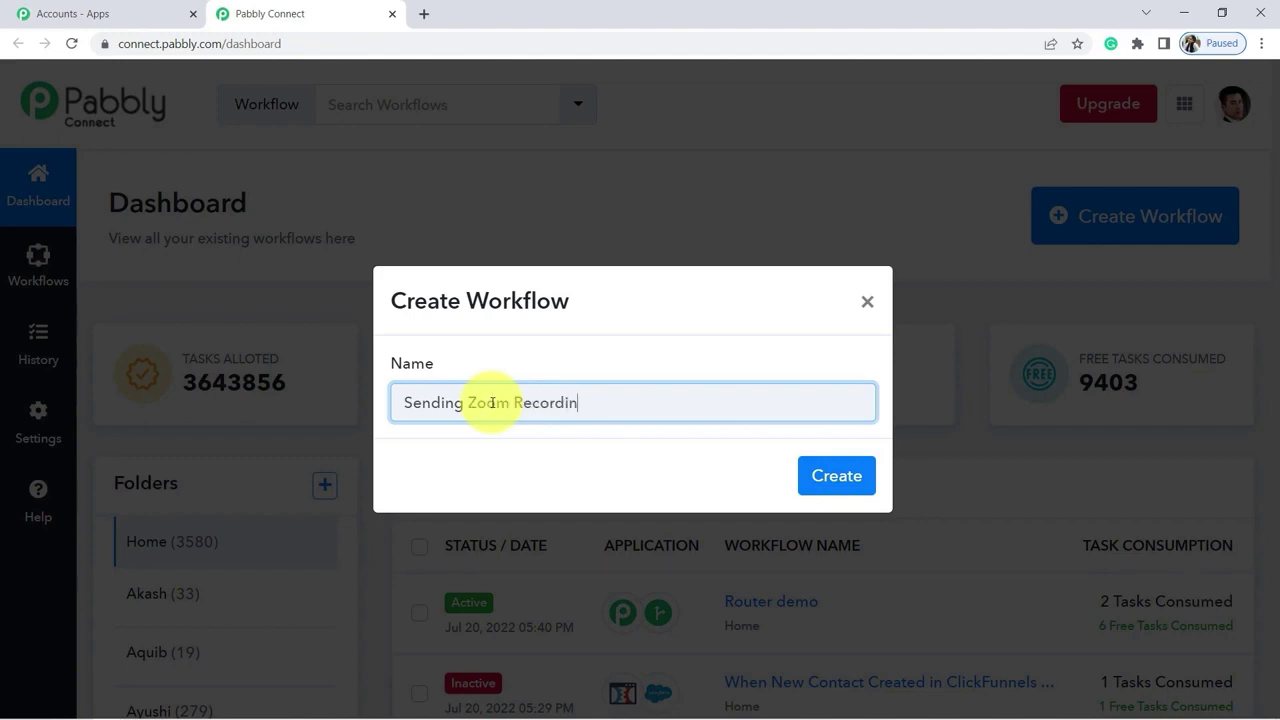
text(gs to WhatsApp)
click(831, 478)
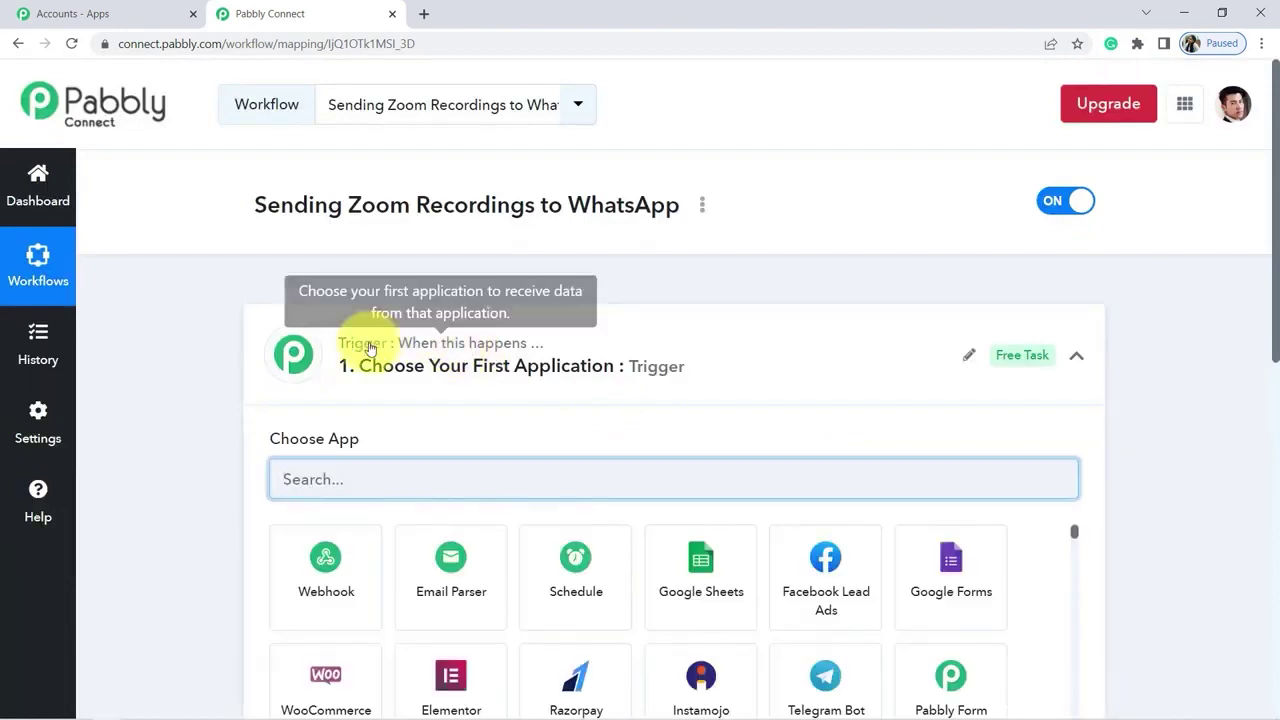
Step: Choose Zoom as the workflow's trigger app
click(363, 346)
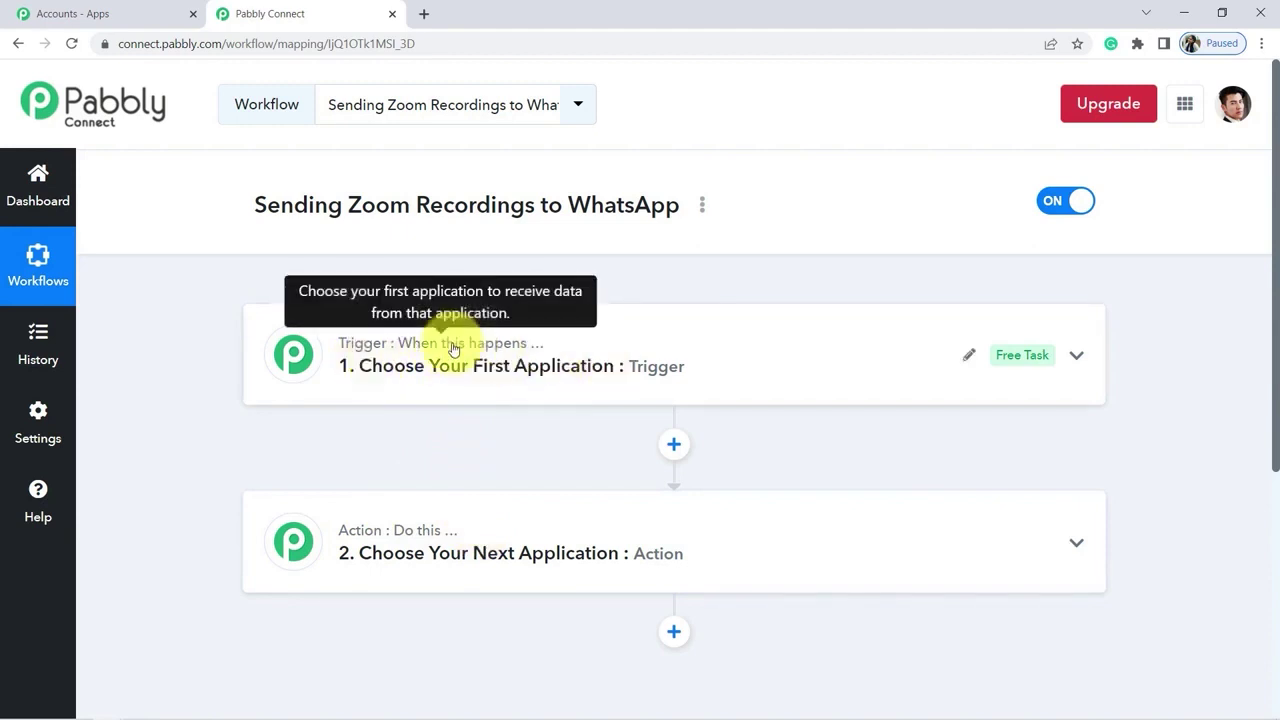
click(589, 397)
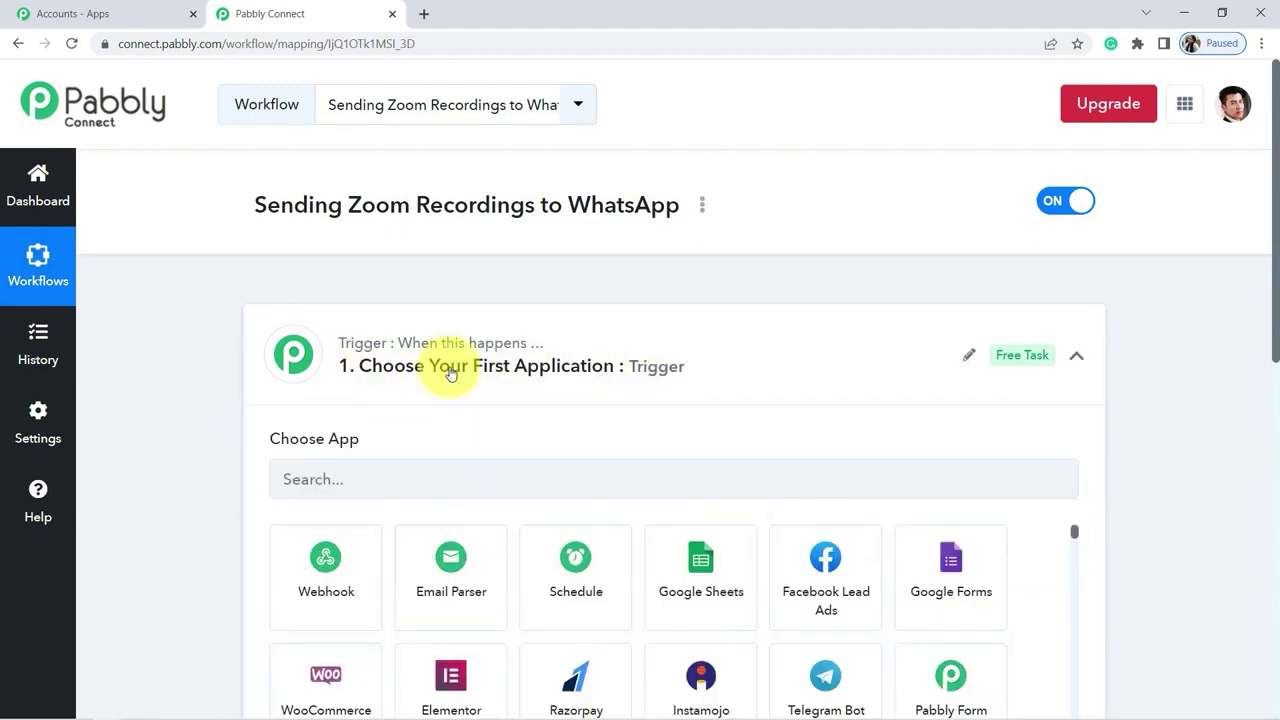
click(300, 479)
text(zoom)
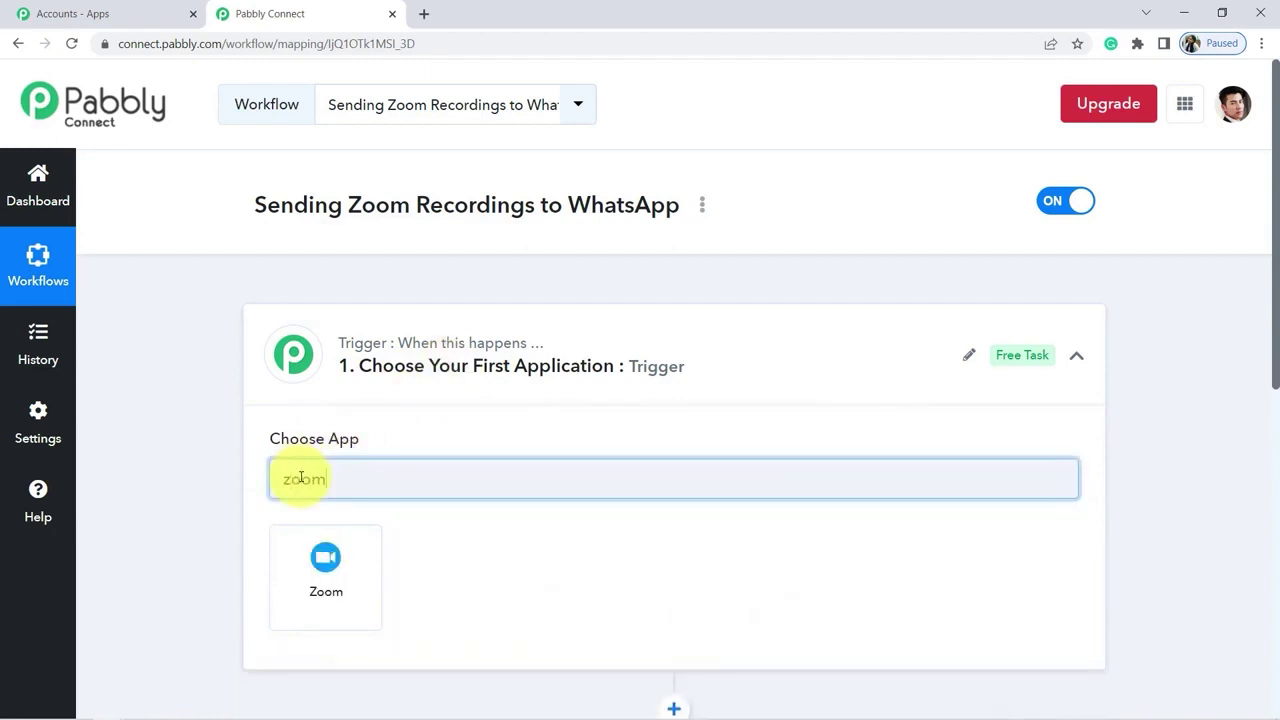
click(325, 573)
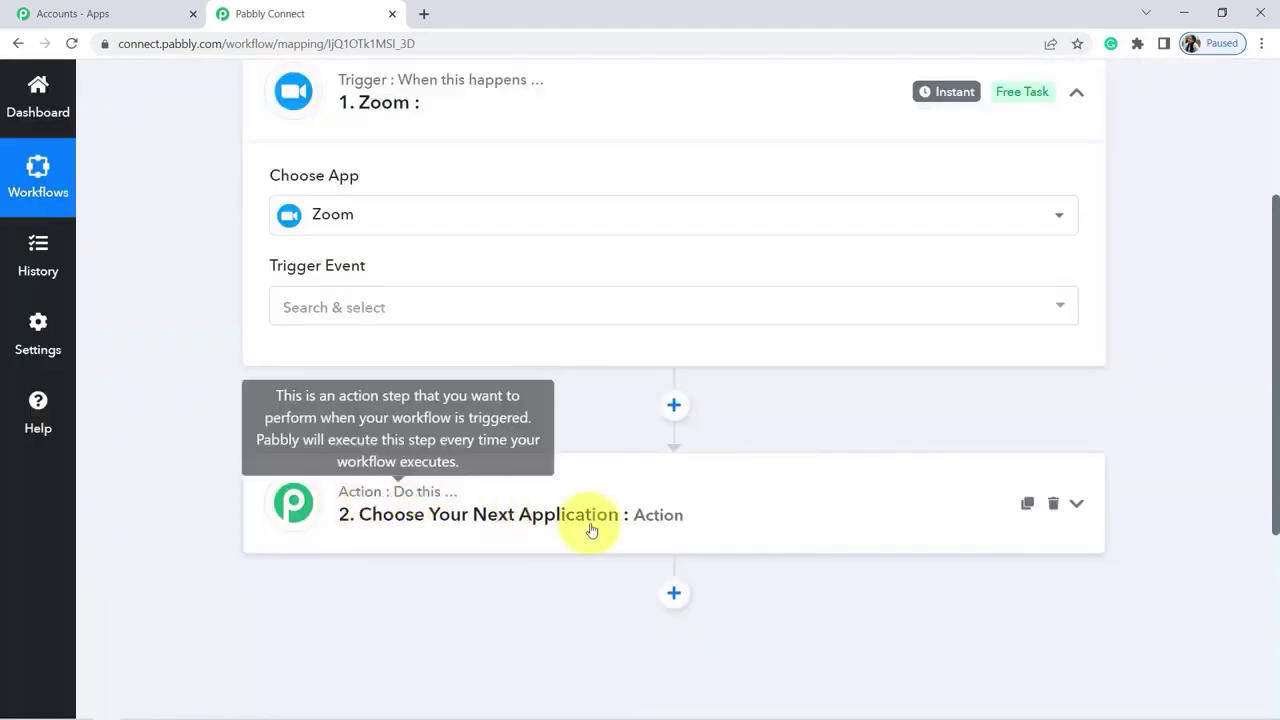
Step: Set the Zoom trigger event to Configure Webhooks and copy its webhook URL
scroll(588, 529, up, 2)
click(323, 508)
click(334, 605)
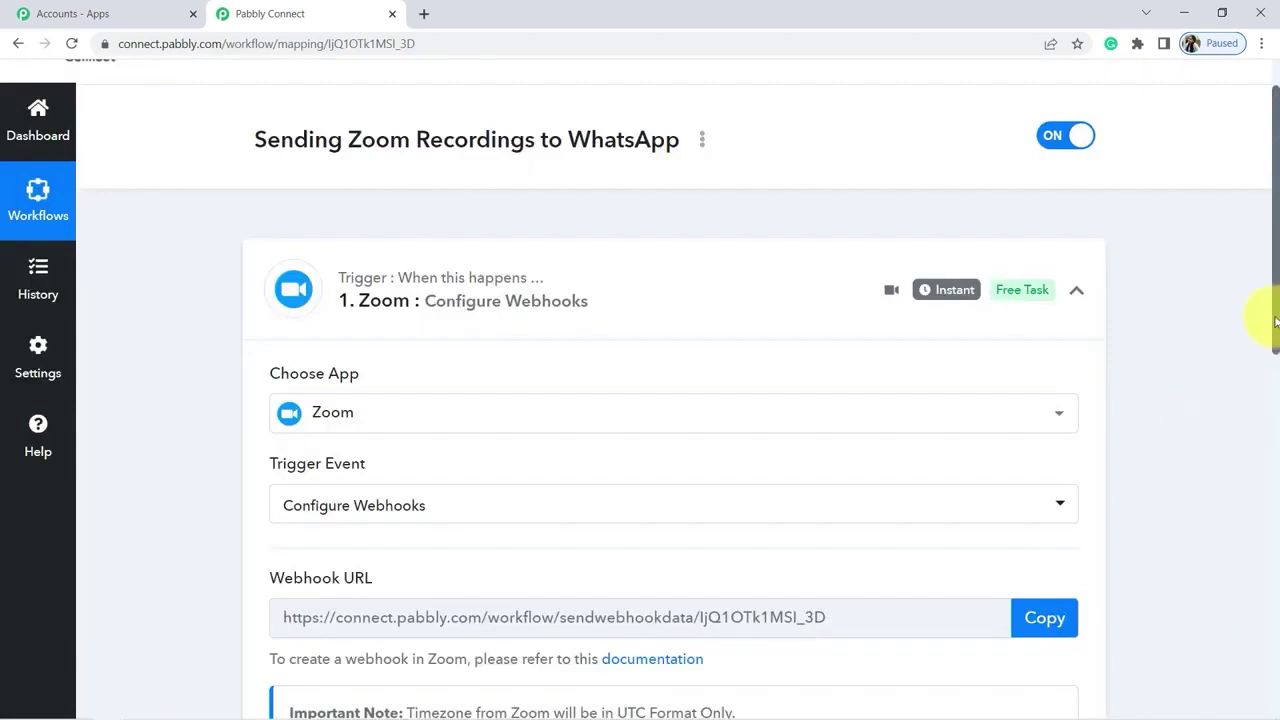
drag(1275, 320, 1189, 437)
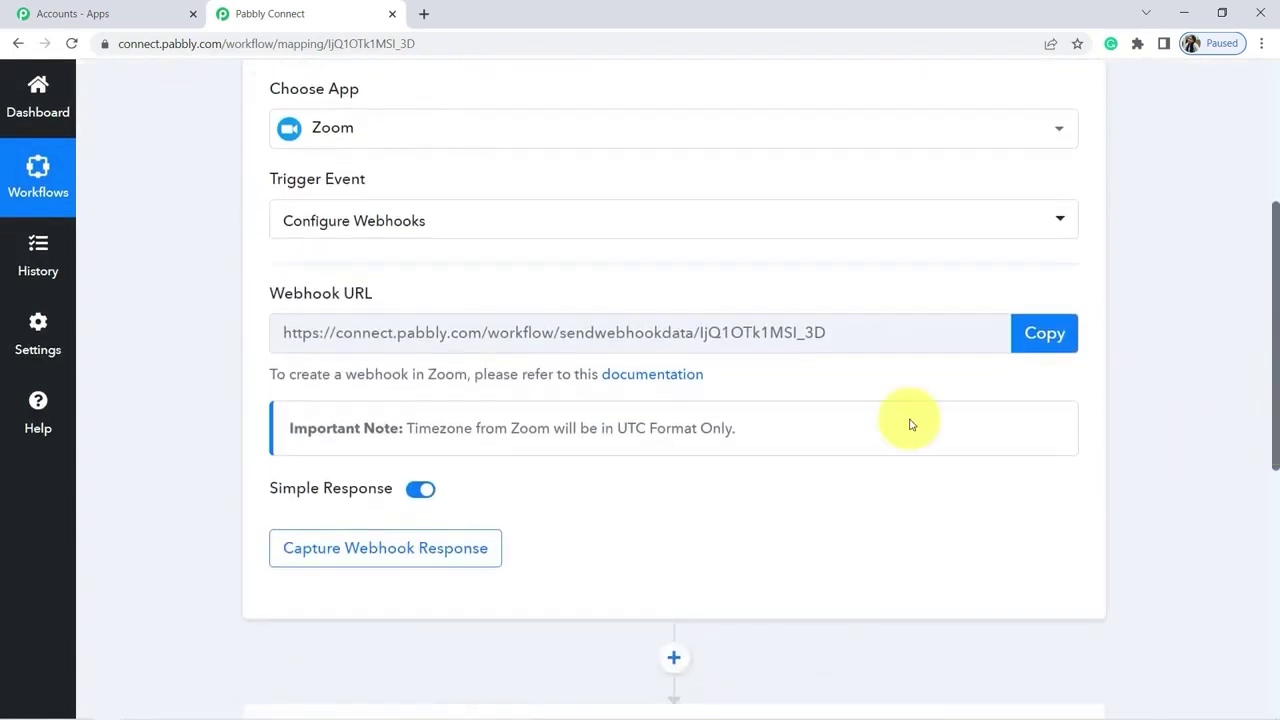
click(1034, 334)
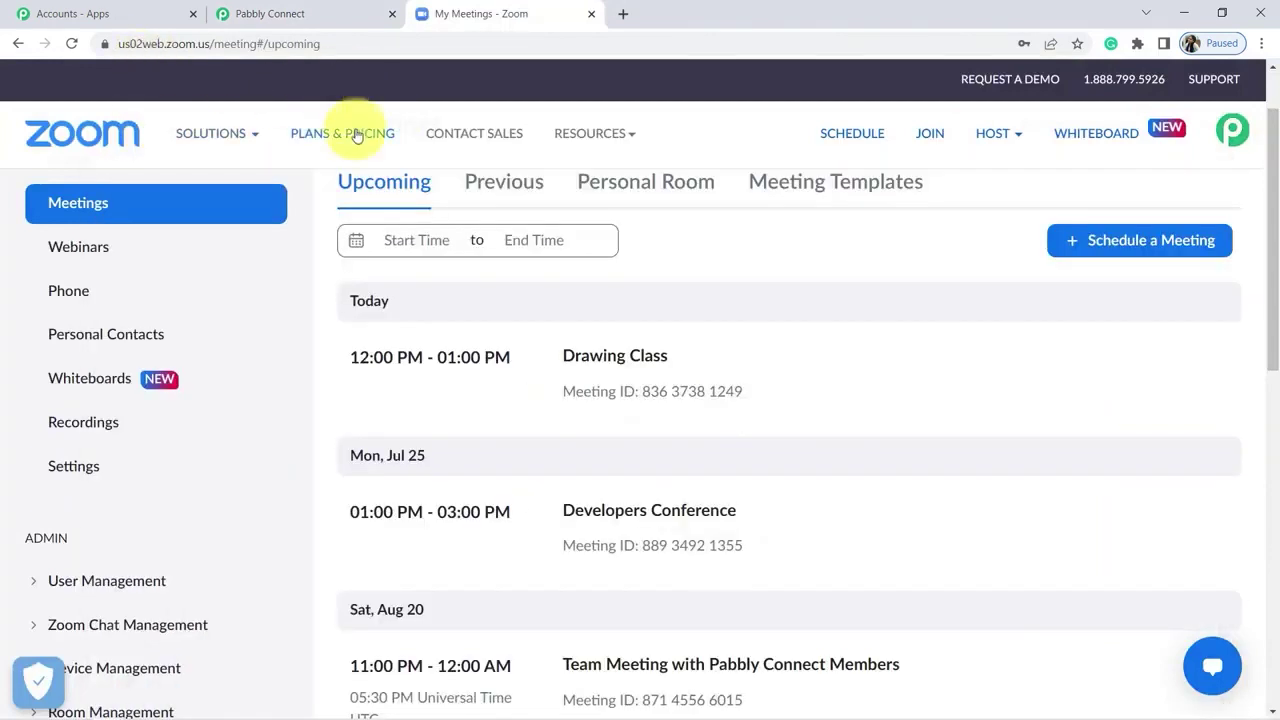
Step: Go to Advanced > App Marketplace in Zoom and choose Develop > Build App
drag(1274, 215, 1266, 334)
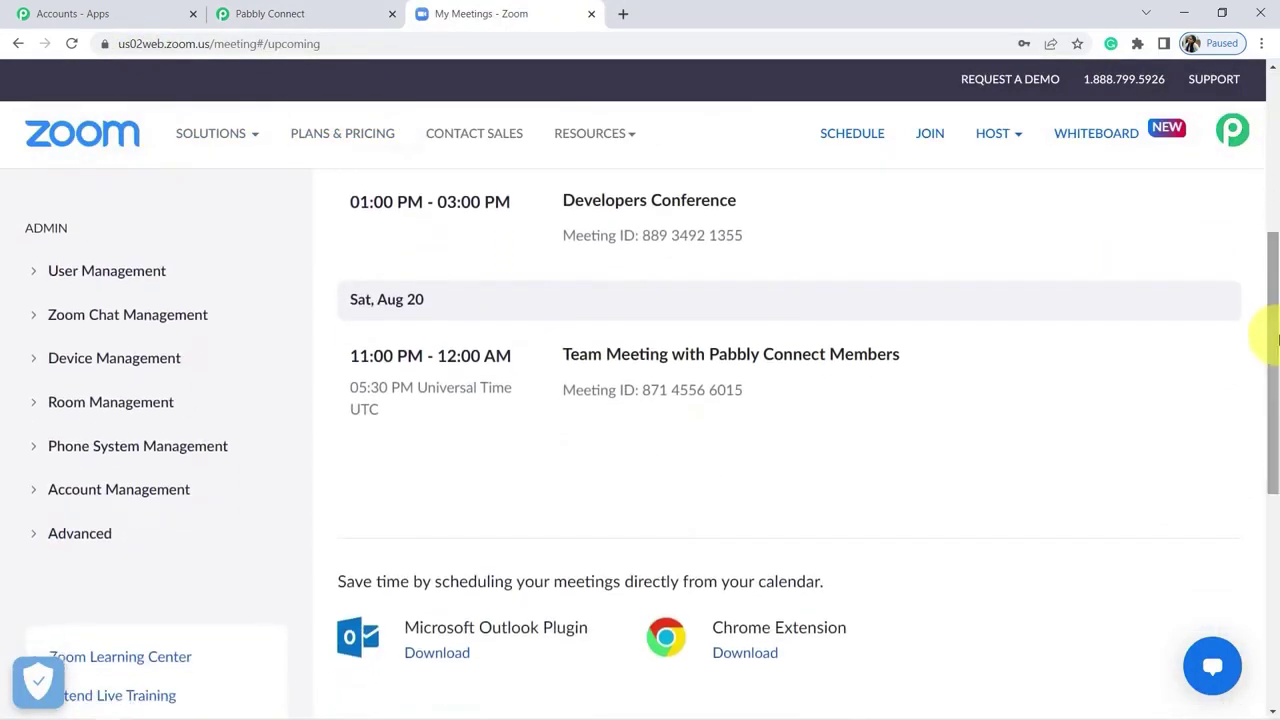
click(65, 537)
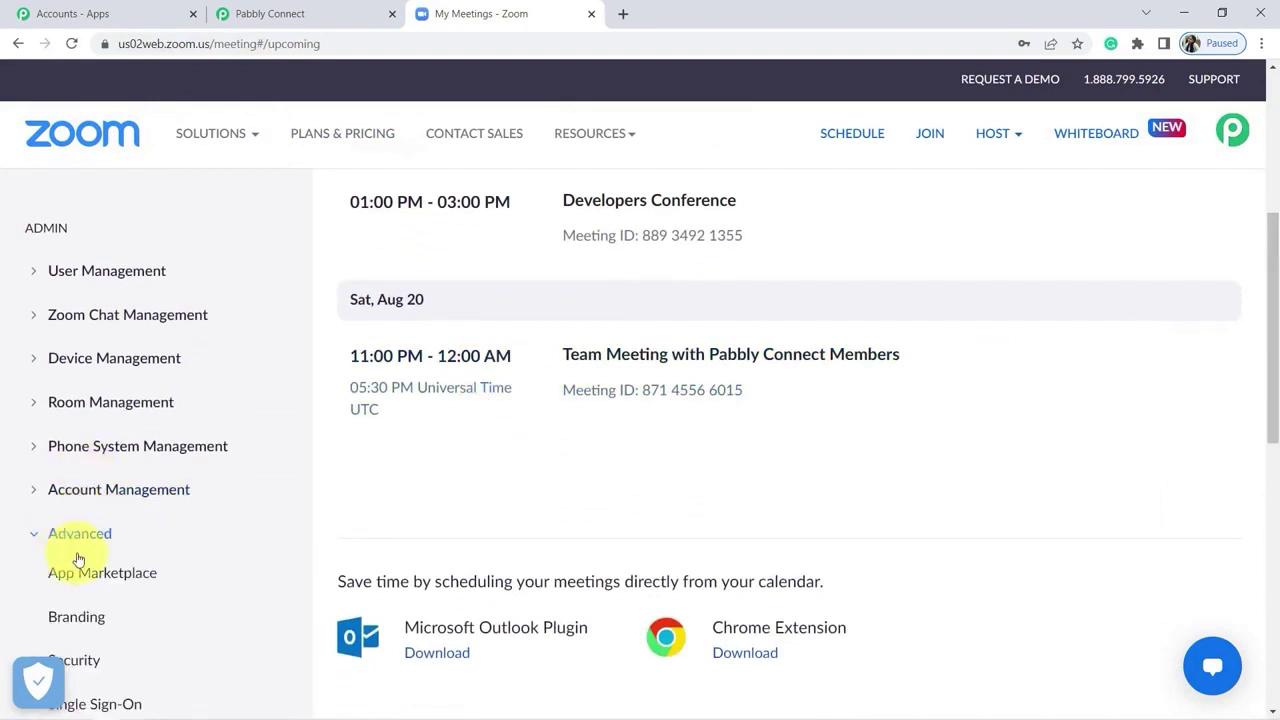
click(85, 573)
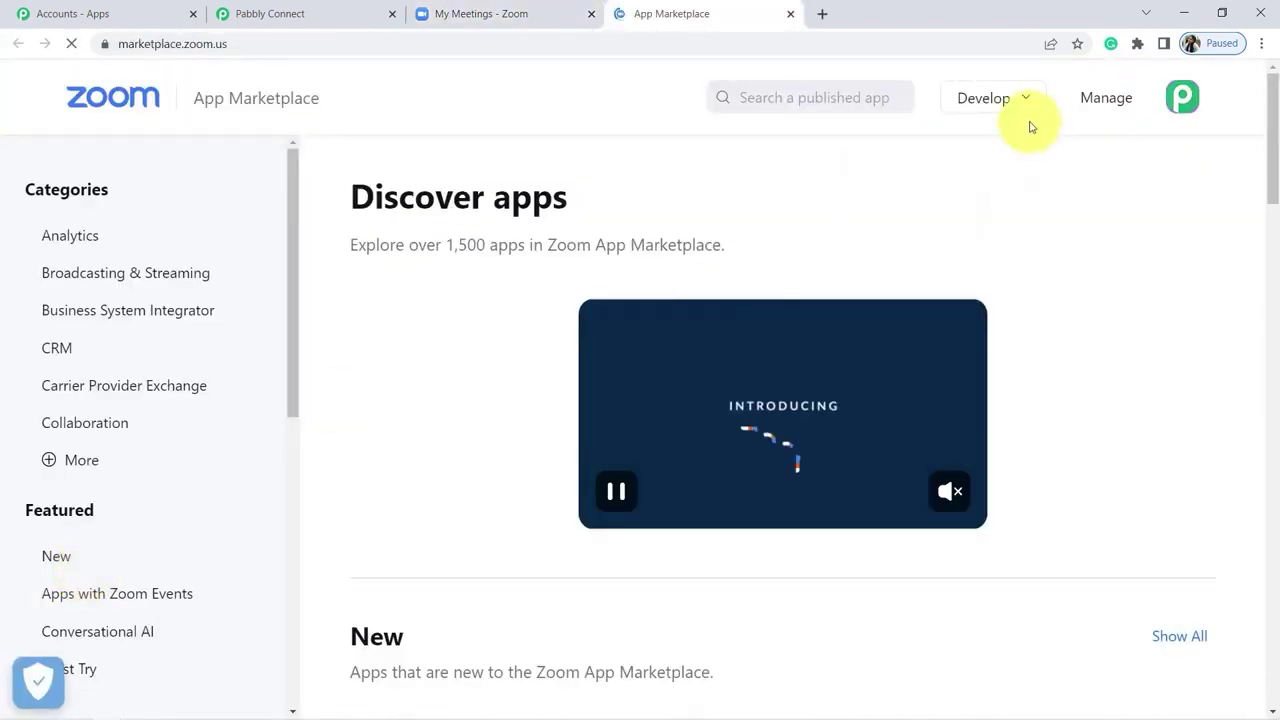
click(983, 100)
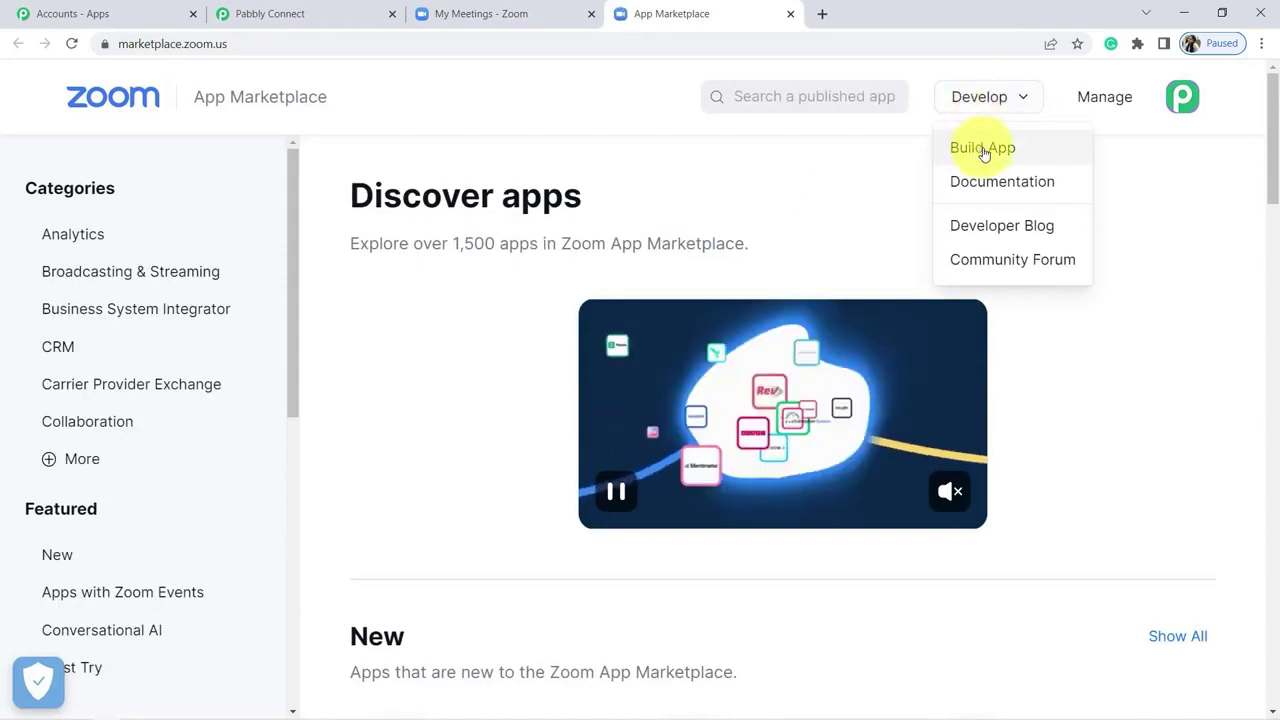
click(983, 150)
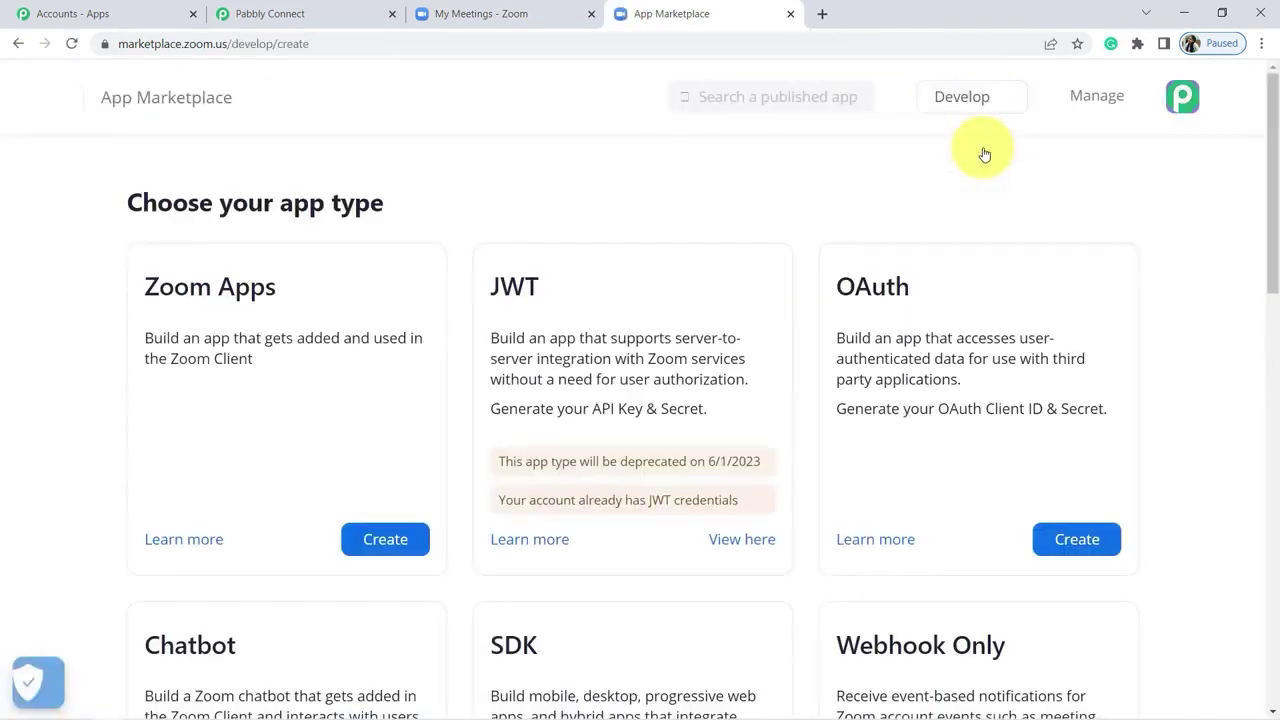
Step: Create a Webhook Only app named 'Zoom Recordings to WhatsApp'
scroll(1257, 157, down, 2)
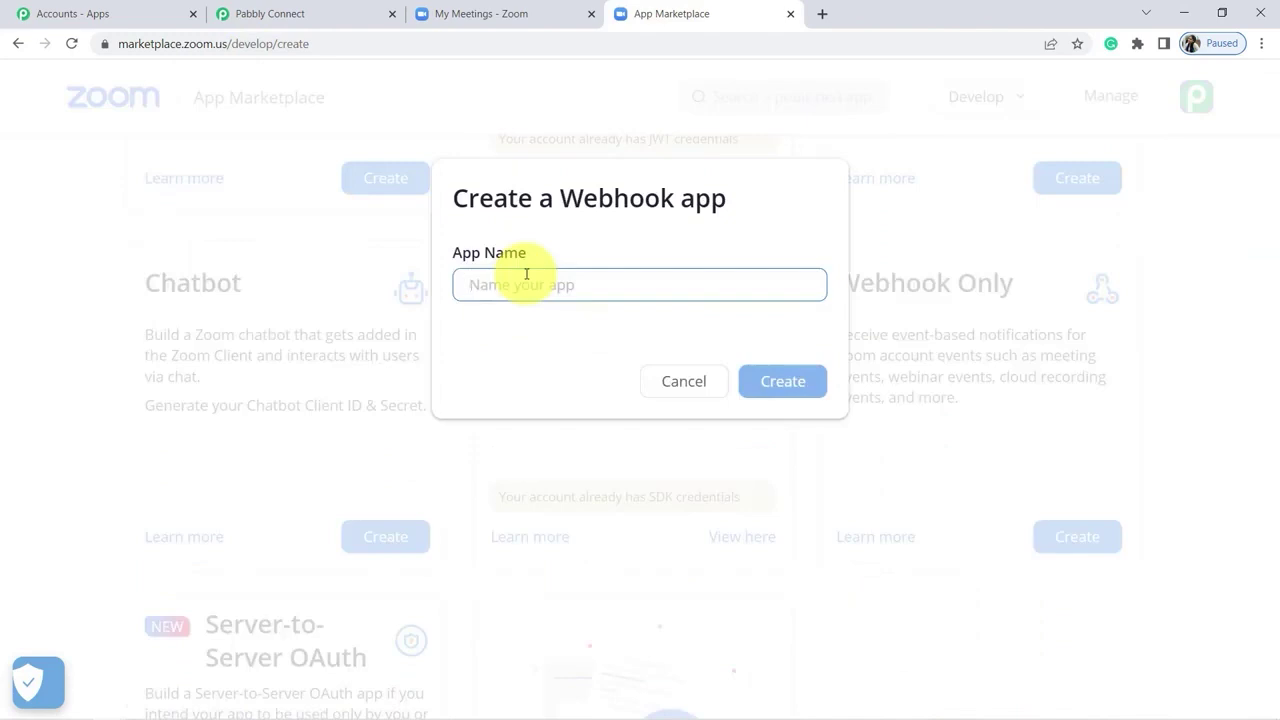
text(Zoom Recordings to WhatsApp)
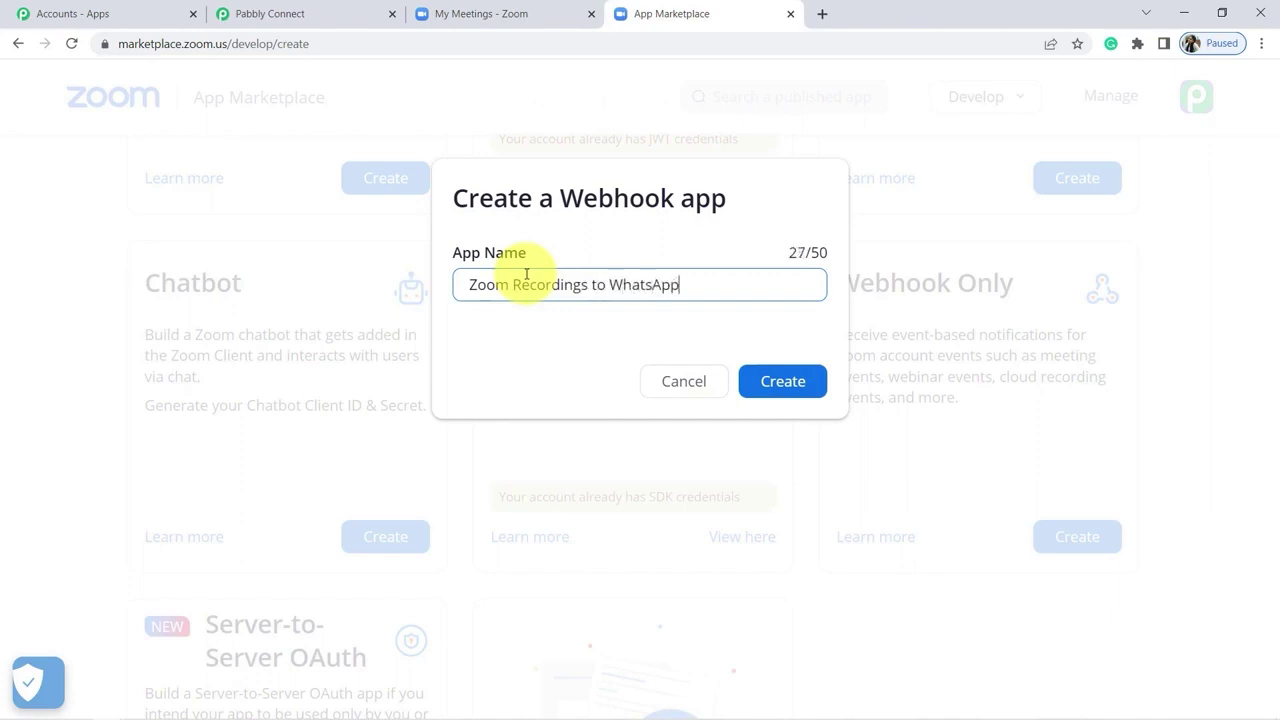
click(793, 388)
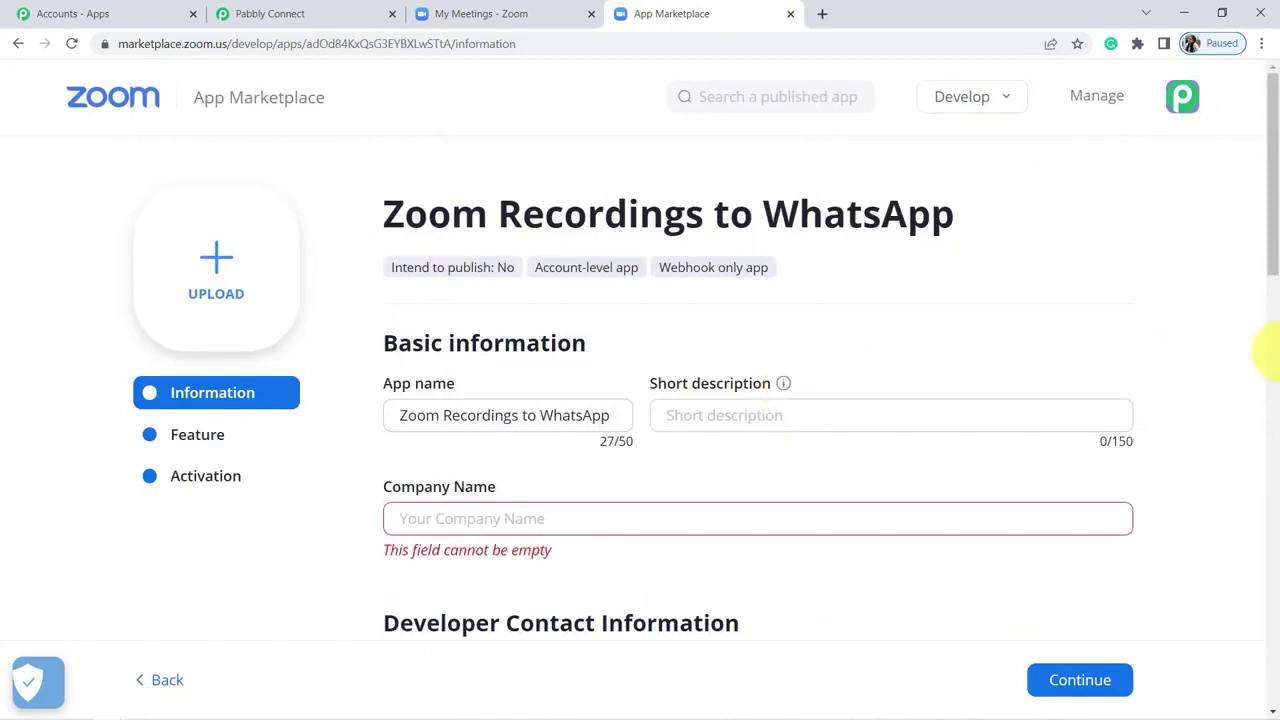
Step: Enter company name Pabbly plus the developer contact name and e-mail, then continue
drag(1273, 242, 1272, 314)
click(409, 289)
text(Pabbly)
click(494, 483)
text(Dummy Name)
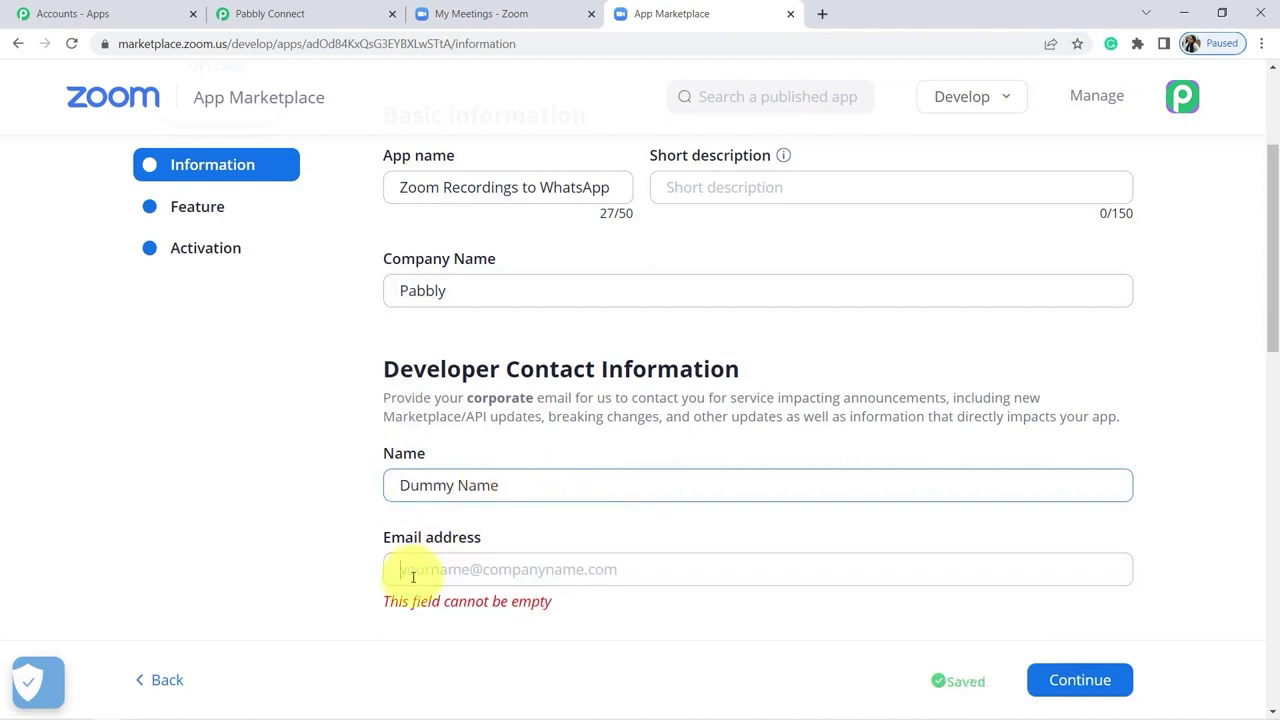
click(412, 577)
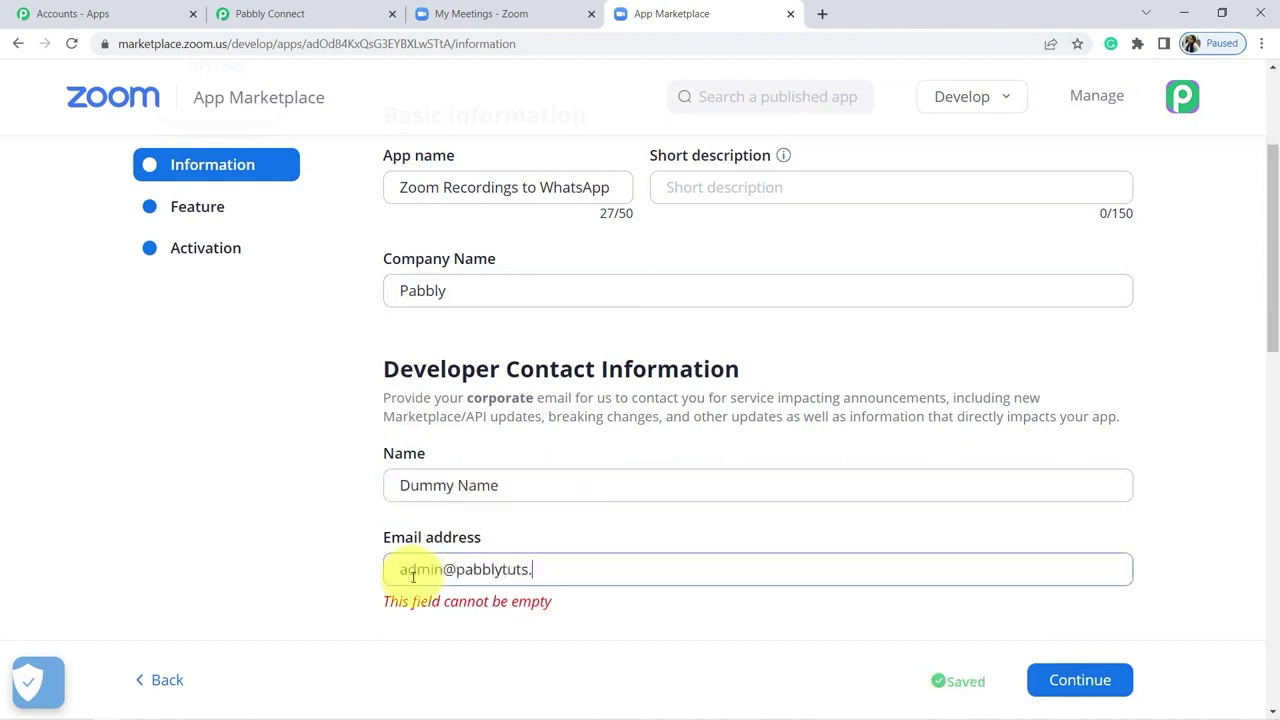
click(1104, 688)
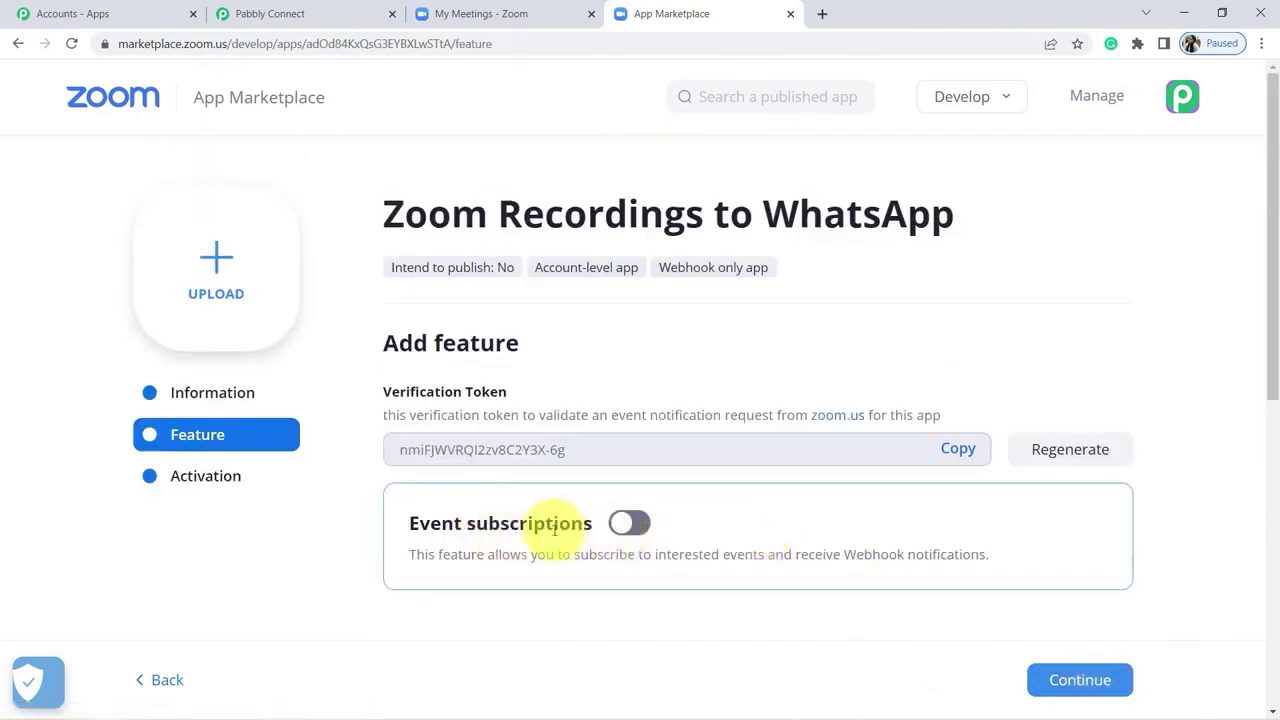
Step: Enable event subscriptions and add one using the Pabbly webhook URL as endpoint
click(631, 524)
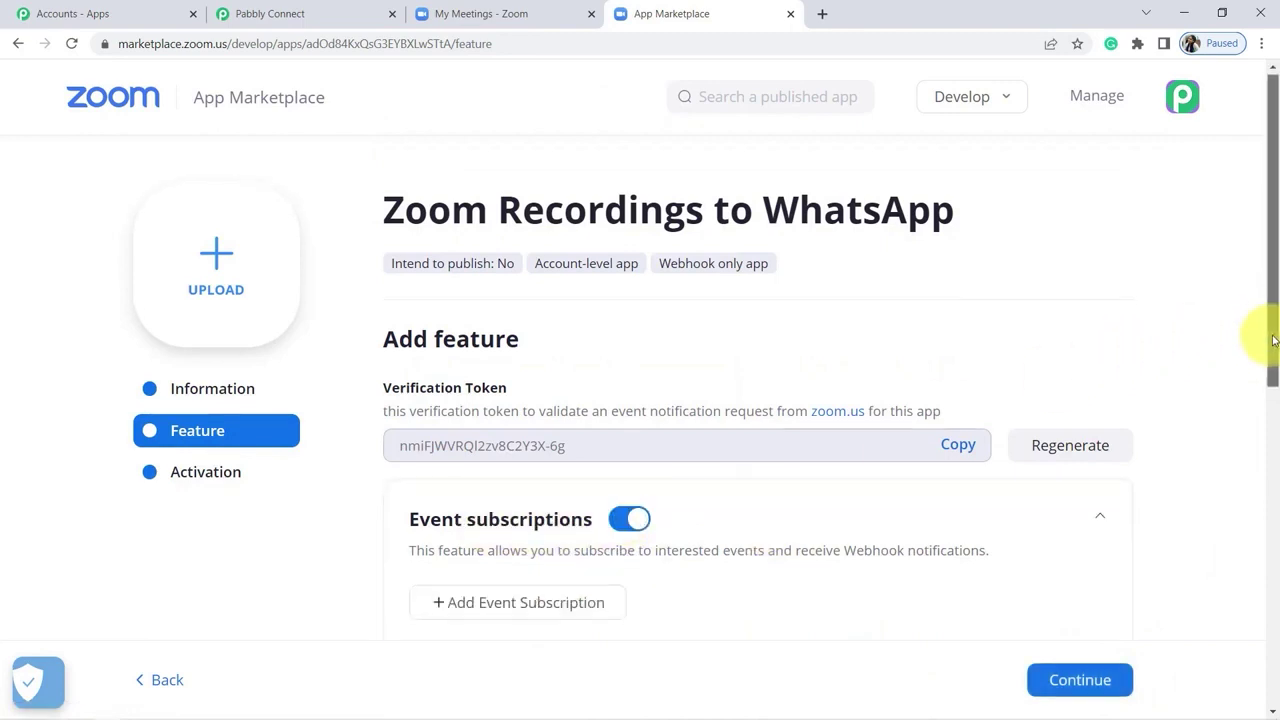
scroll(1271, 337, down, 2)
click(551, 449)
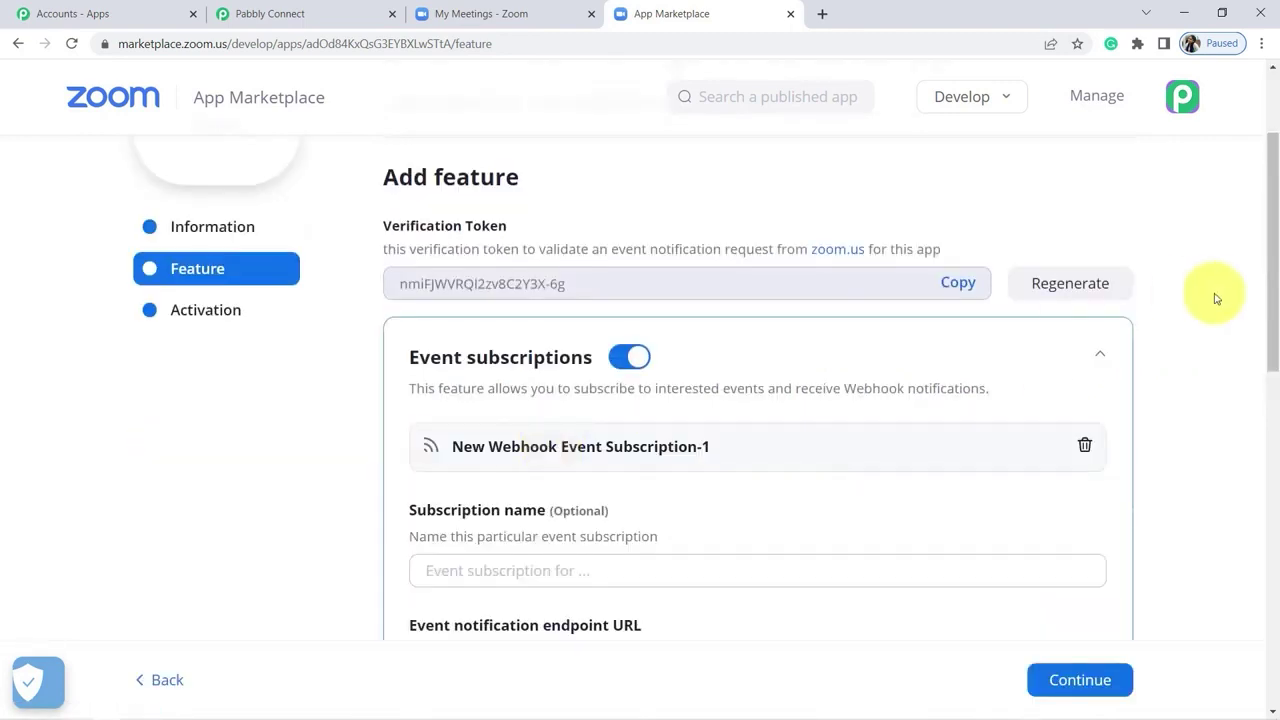
drag(1274, 295, 1260, 366)
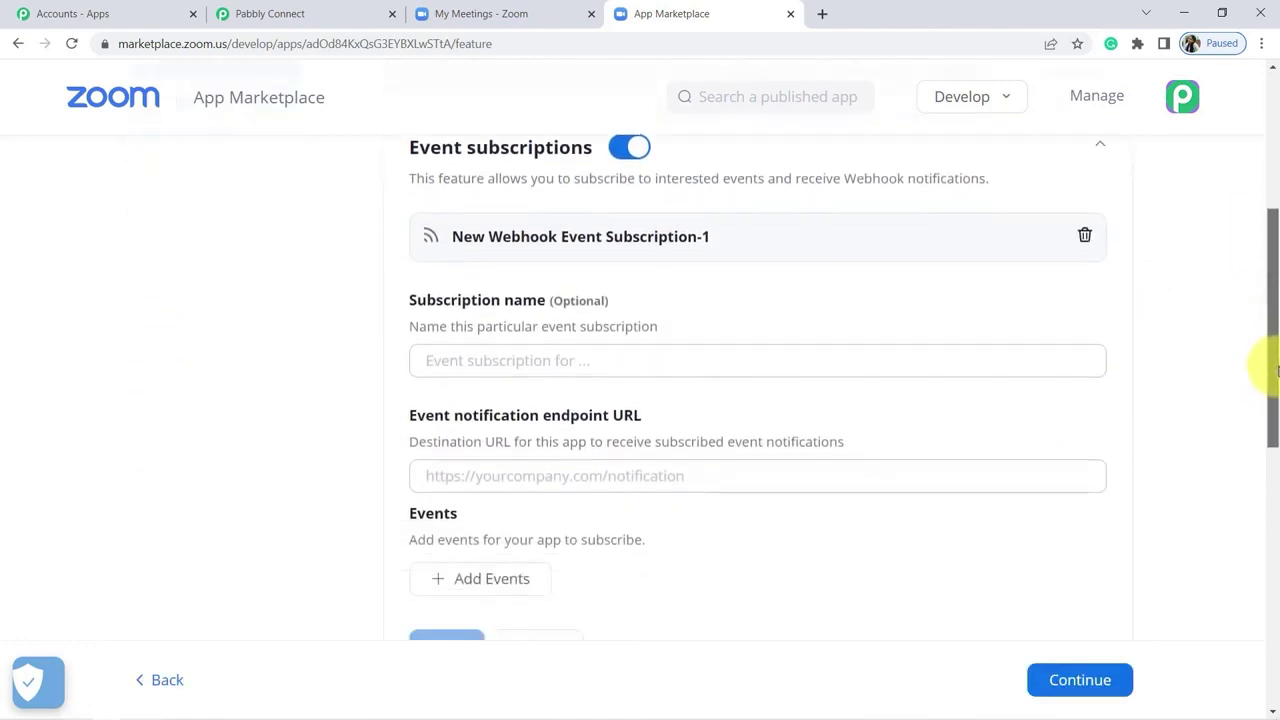
click(607, 478)
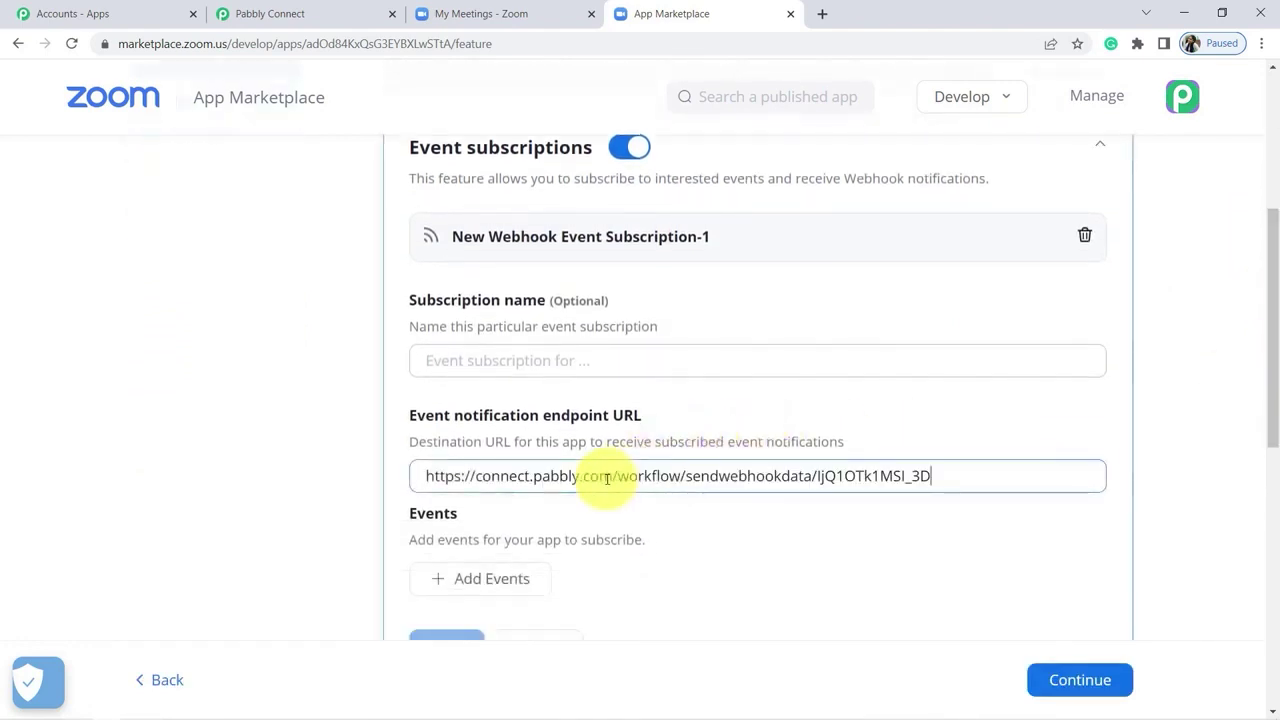
Step: Subscribe to the Recording event 'All Recordings have completed'
click(468, 582)
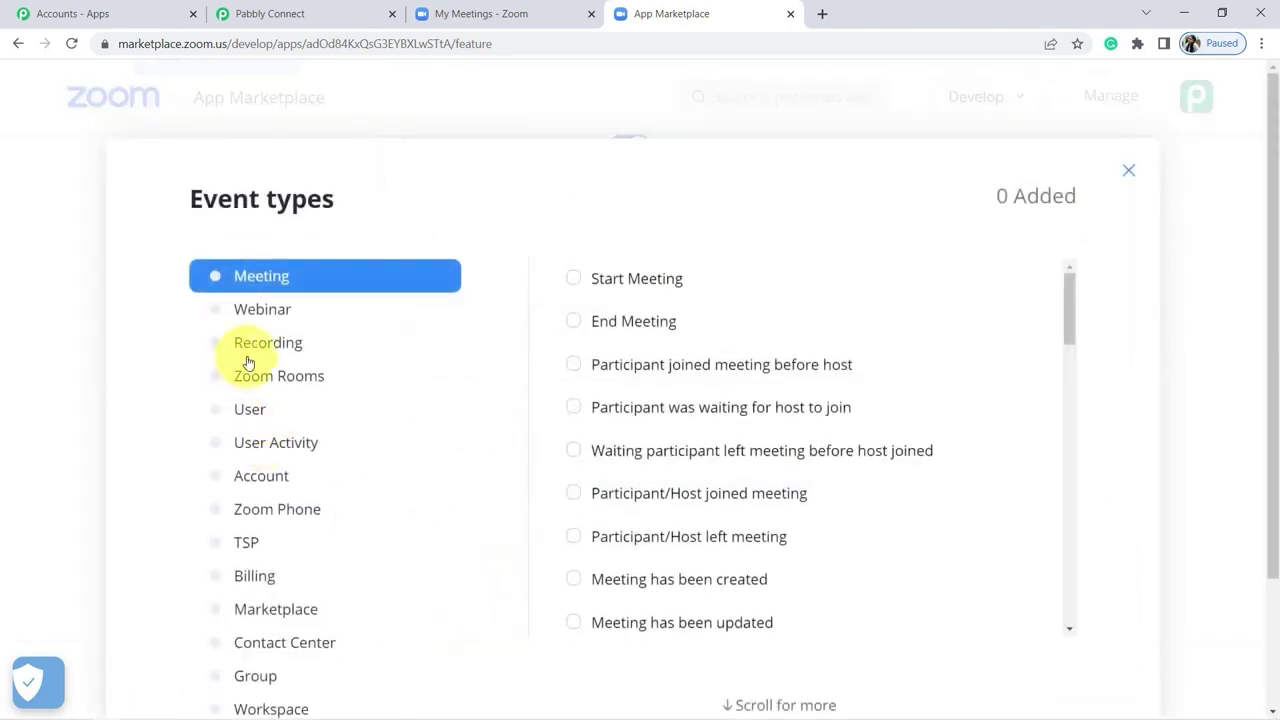
click(262, 350)
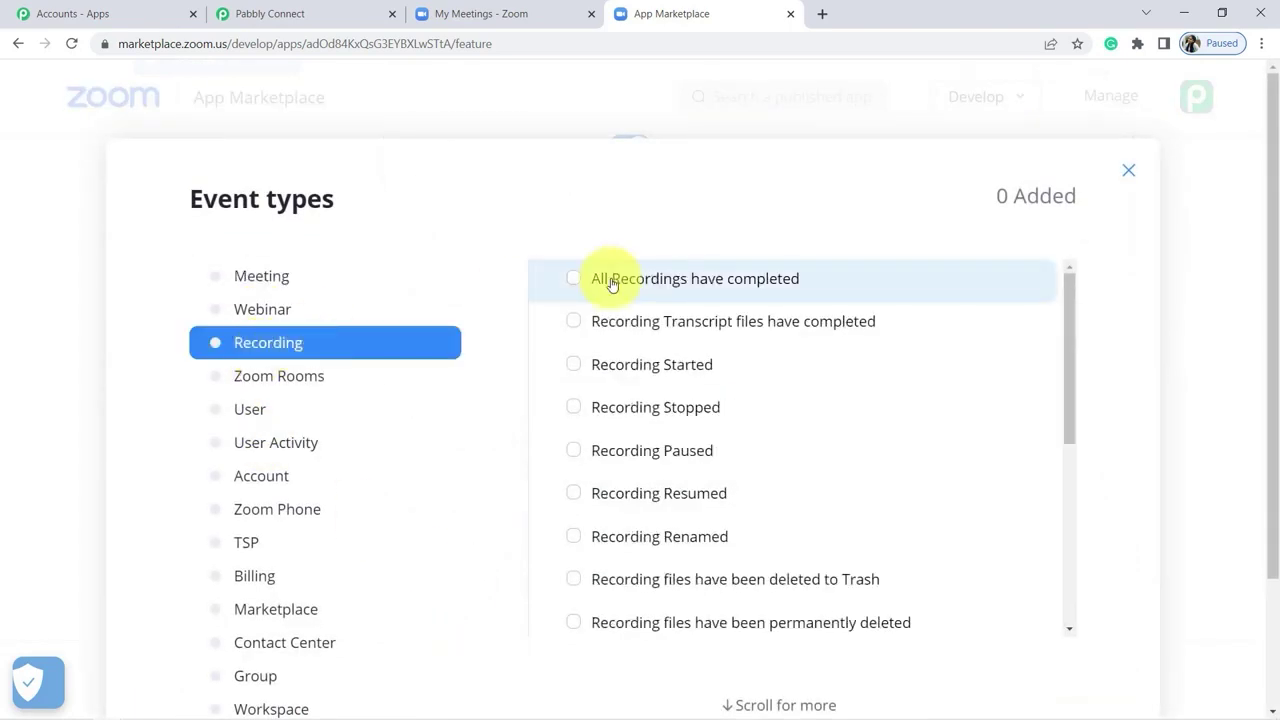
drag(1275, 297, 1151, 534)
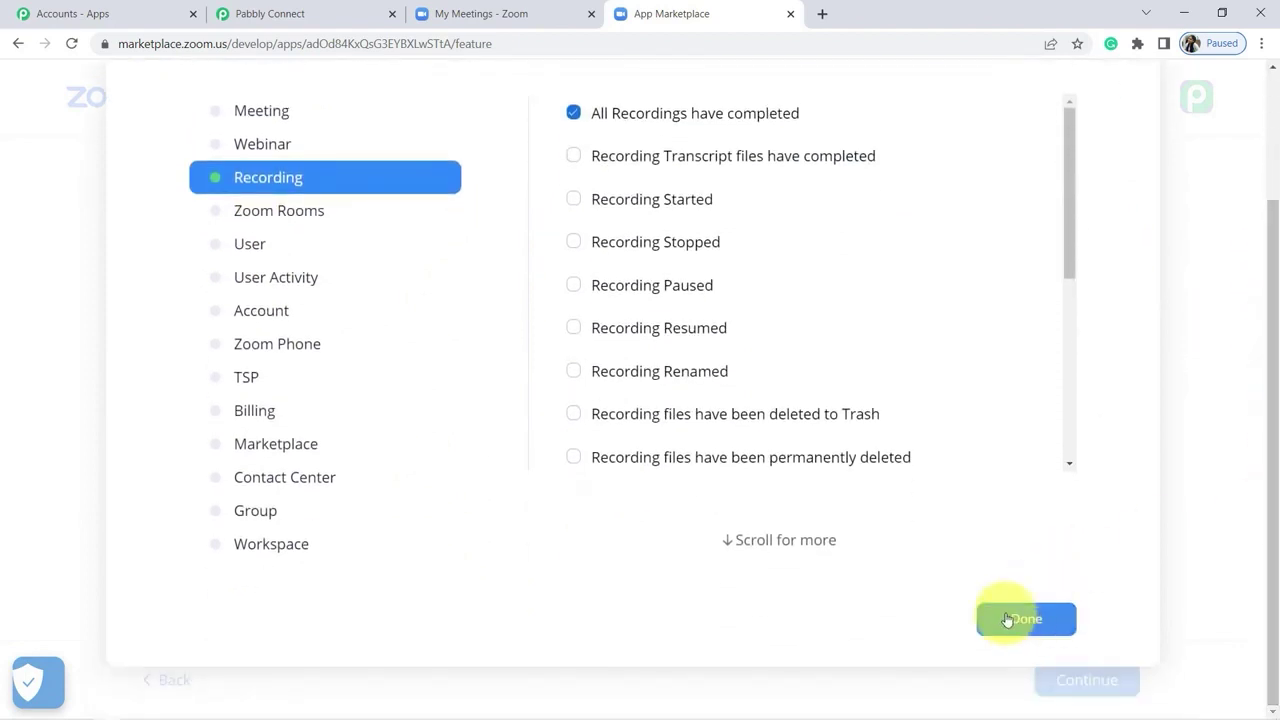
click(1007, 620)
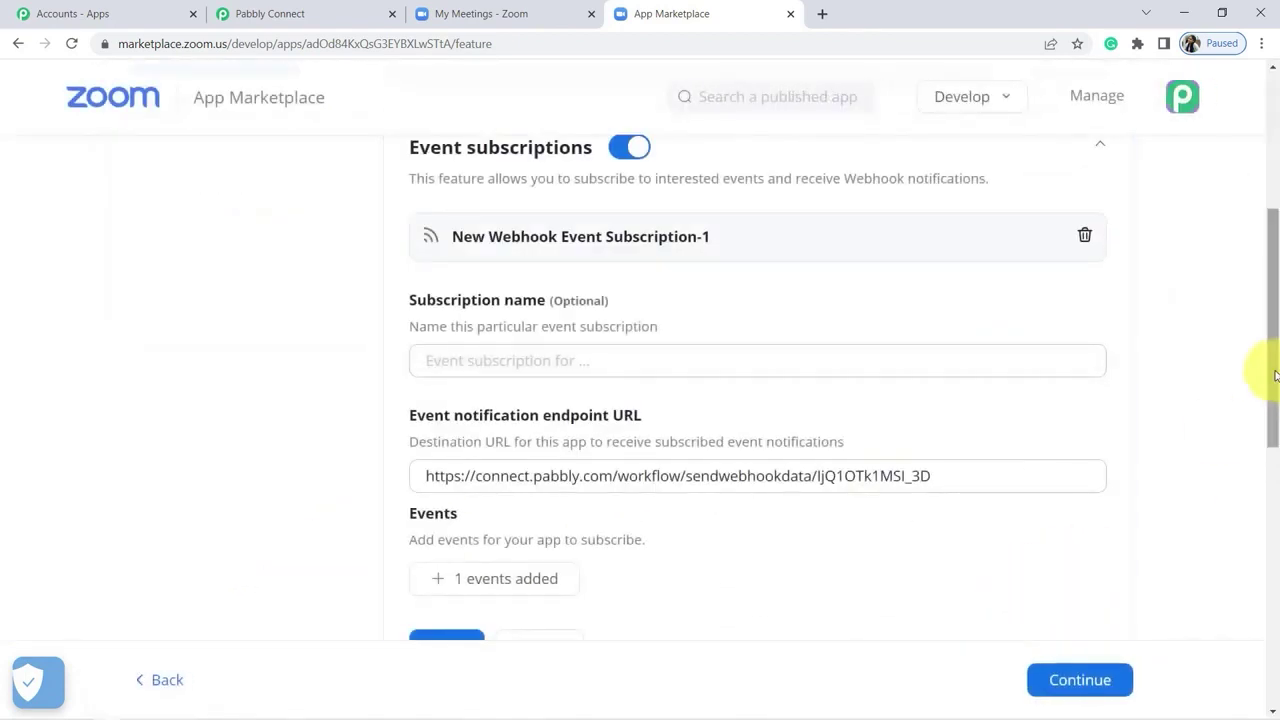
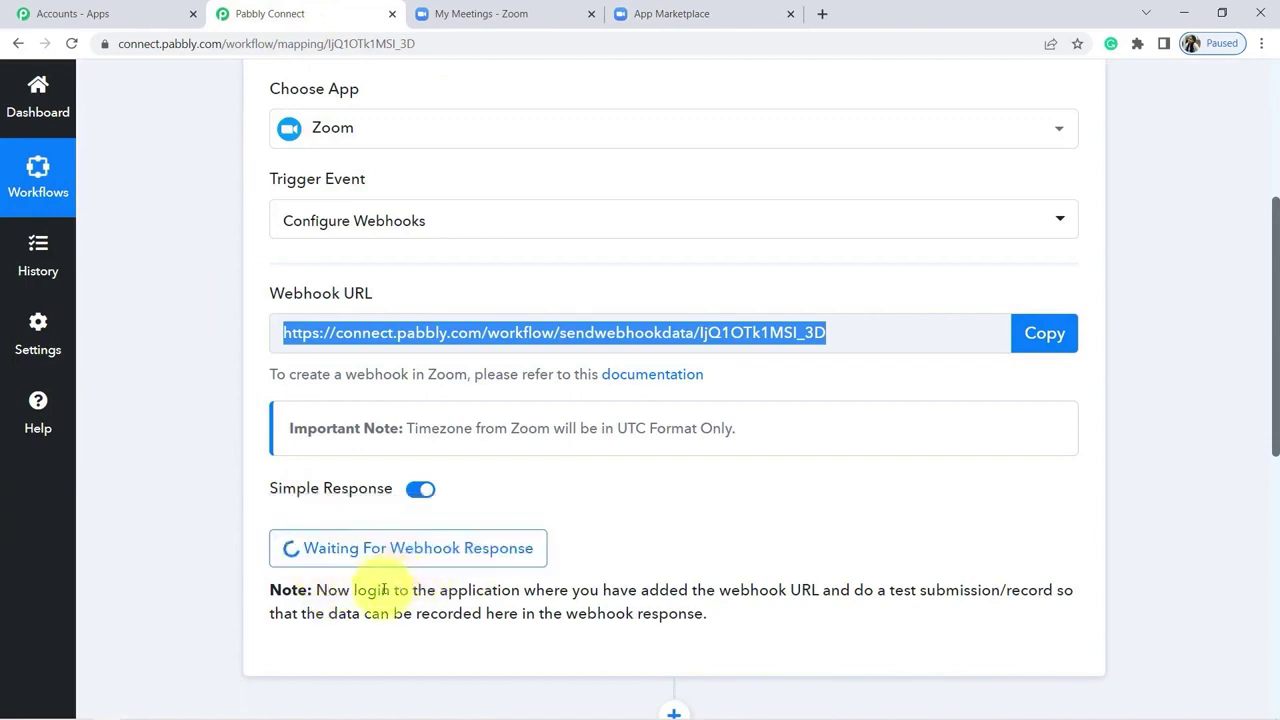
Step: Highlight the note about testing in the source app, then switch to the Zoom meetings page
drag(383, 590, 750, 590)
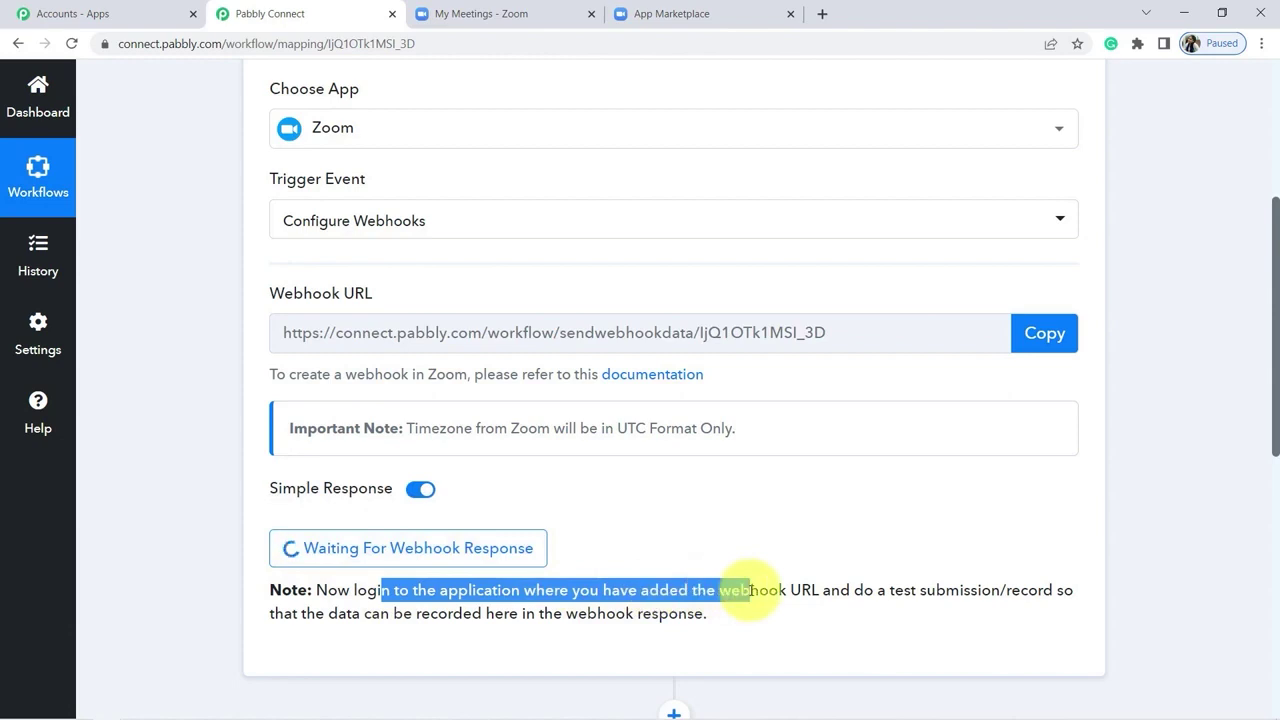
click(518, 12)
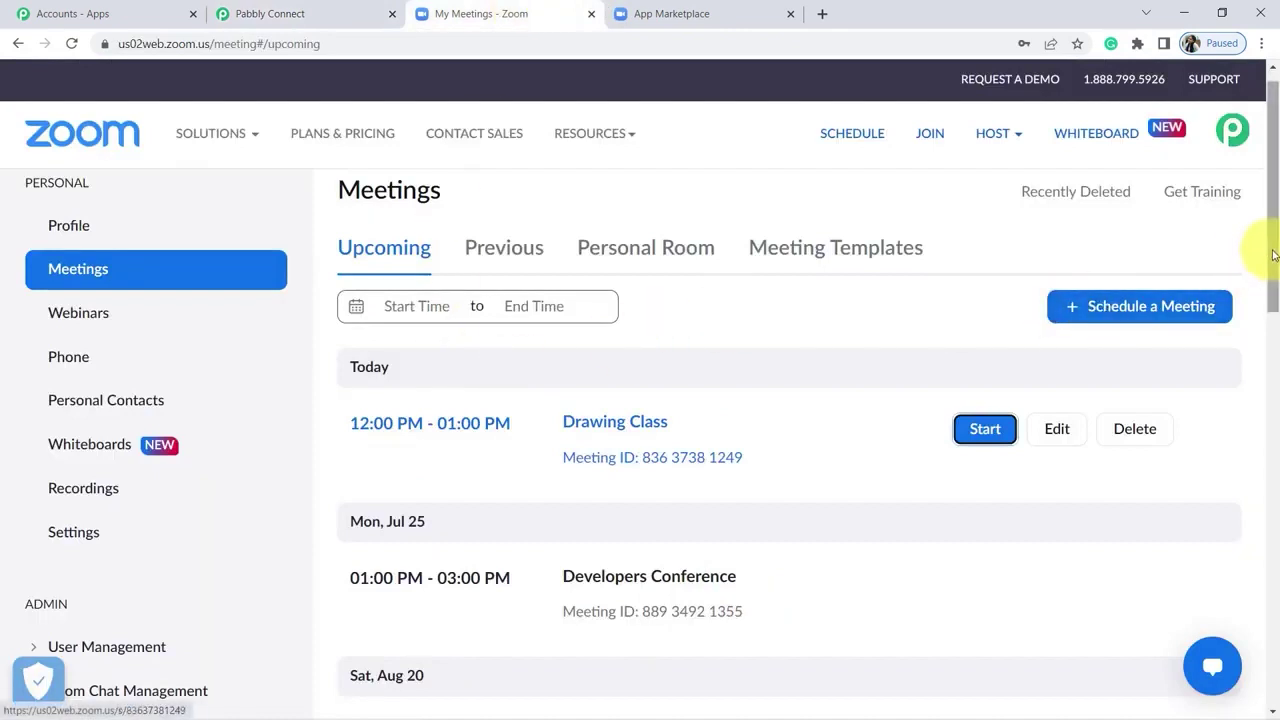
Step: Start the Drawing Class meeting and accept the recording notice
drag(1274, 252, 1268, 267)
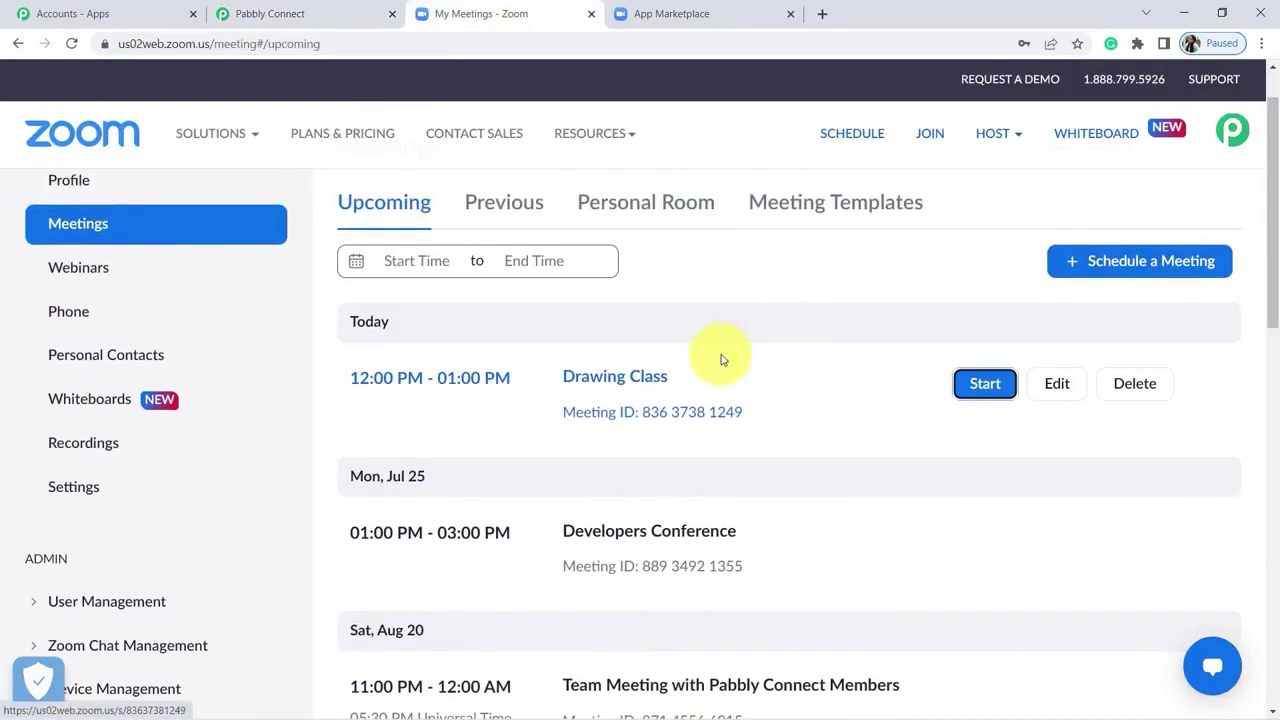
click(984, 385)
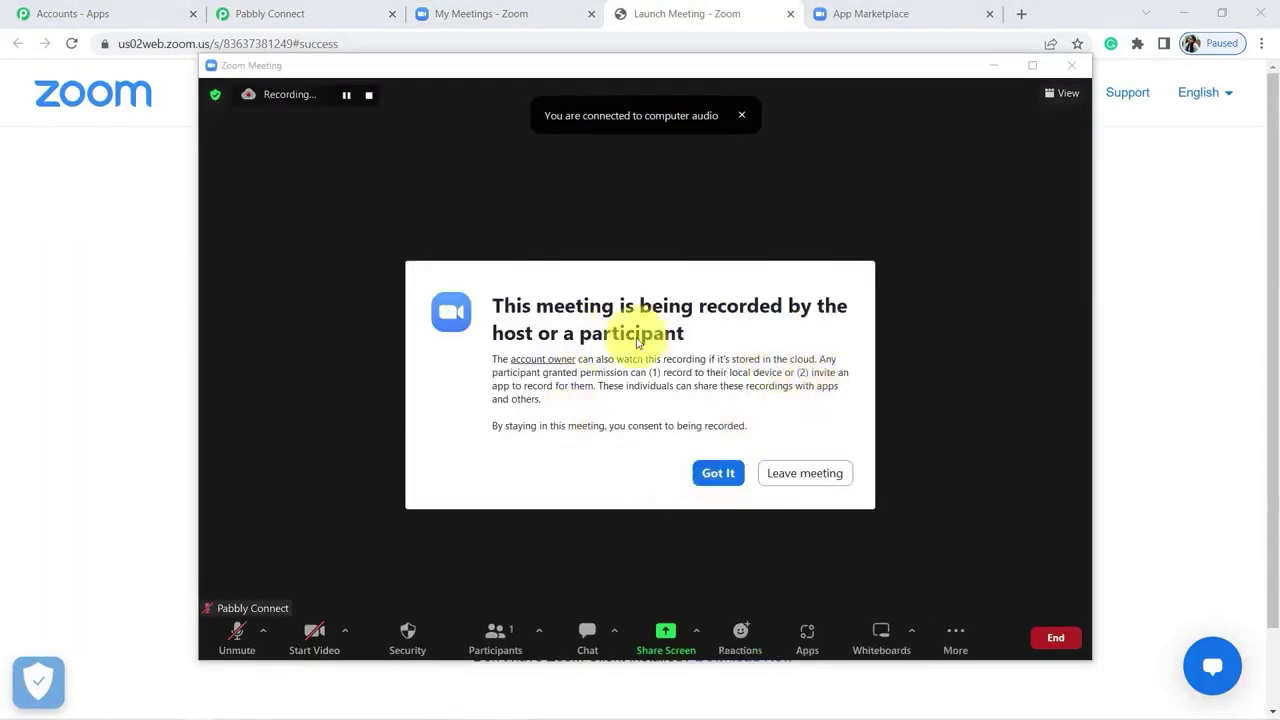
click(755, 489)
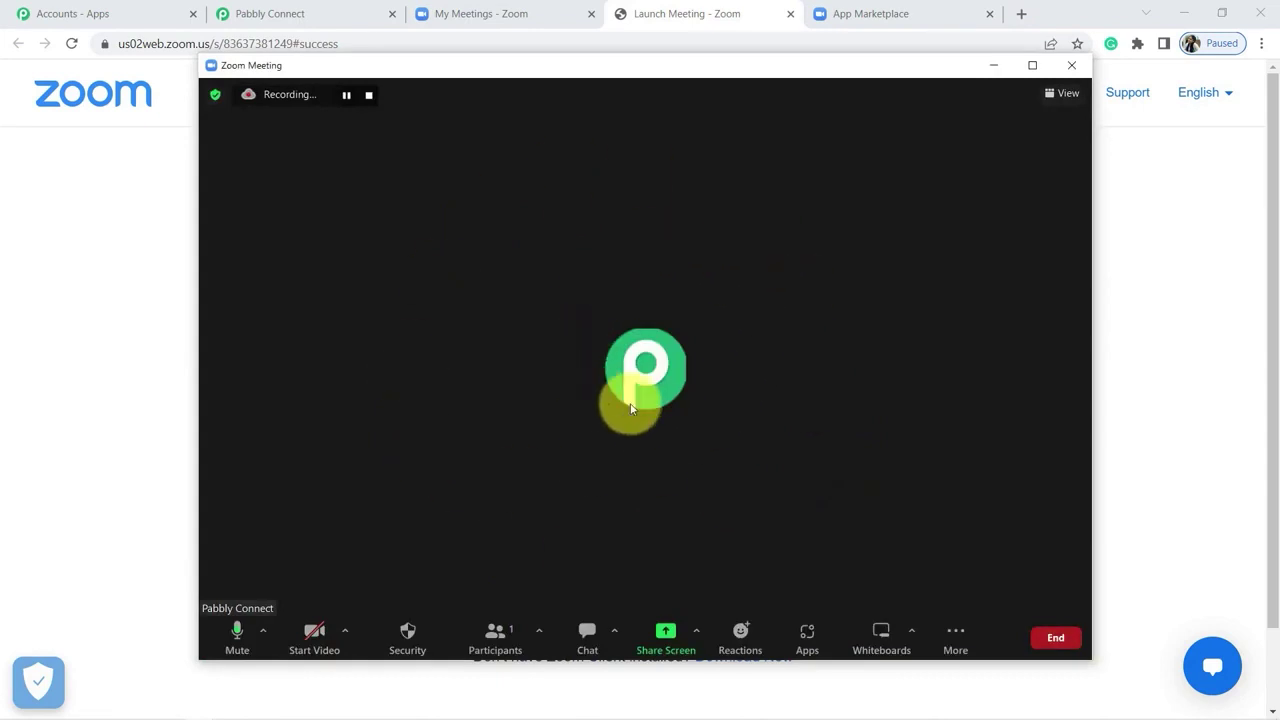
Step: Draw a rectangle, a triangle and an ellipse on a new blank whiteboard
click(877, 632)
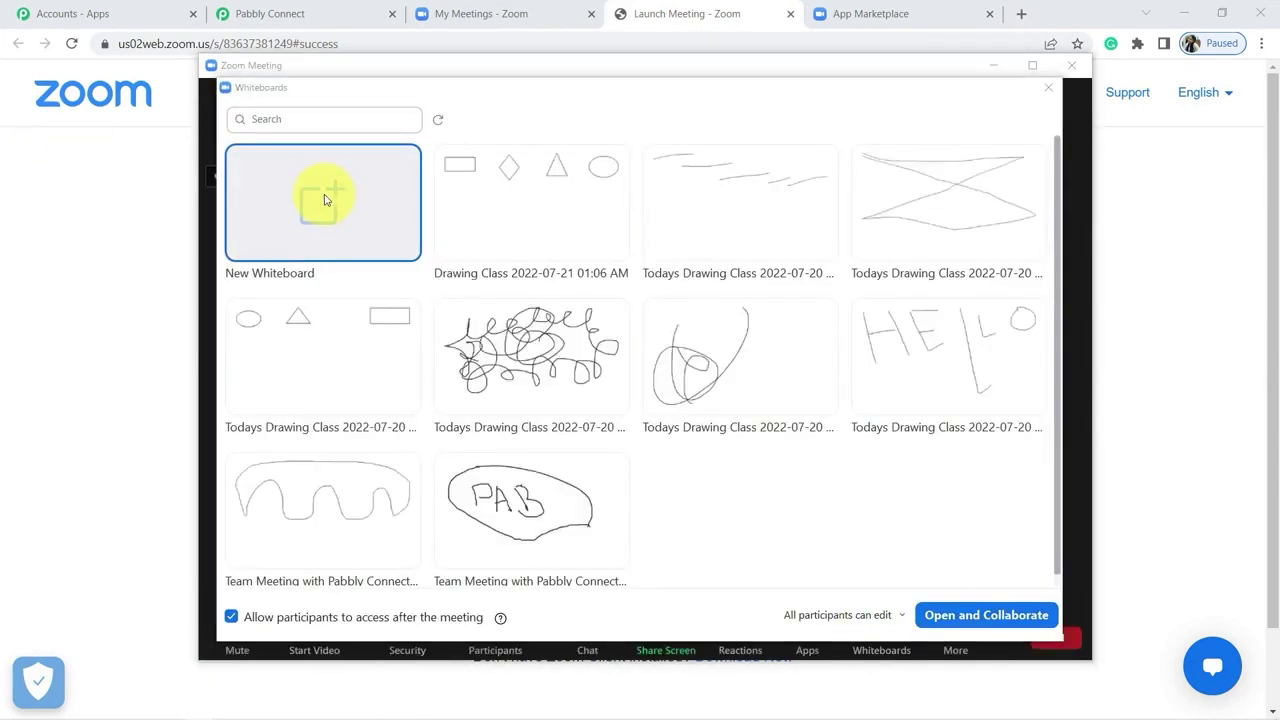
click(229, 314)
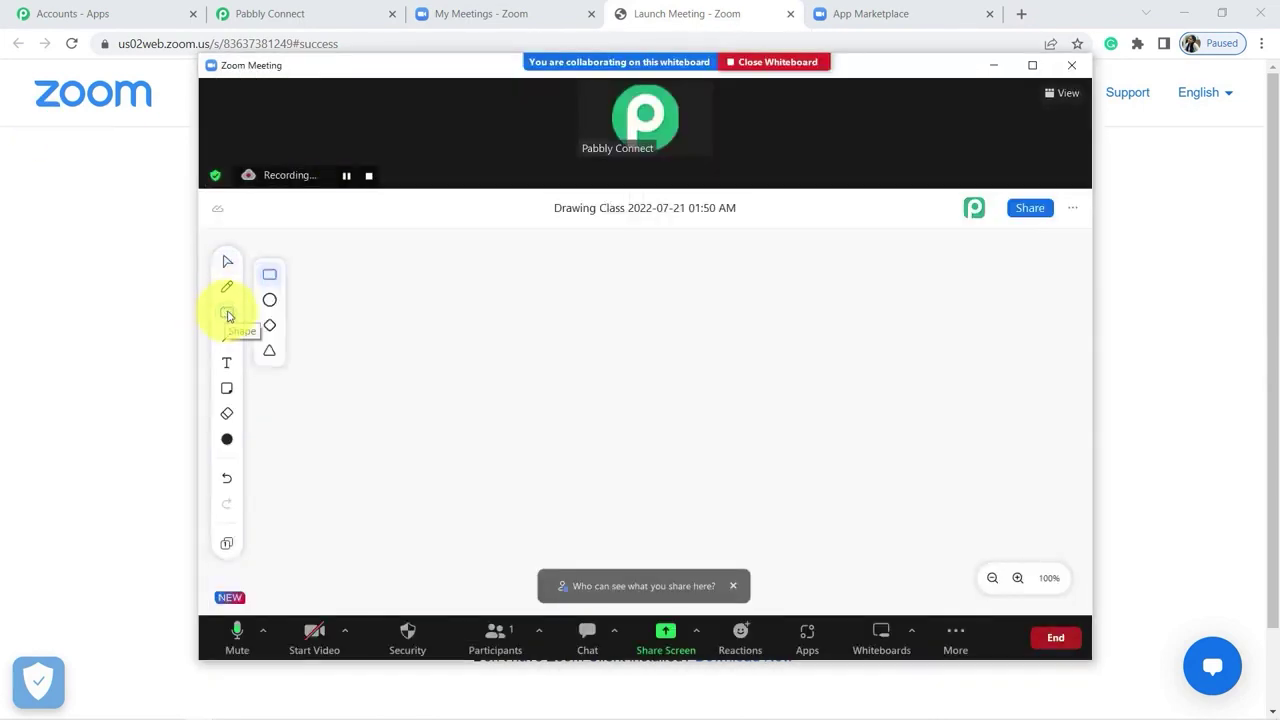
drag(311, 277, 447, 374)
click(229, 314)
click(269, 349)
drag(612, 268, 490, 390)
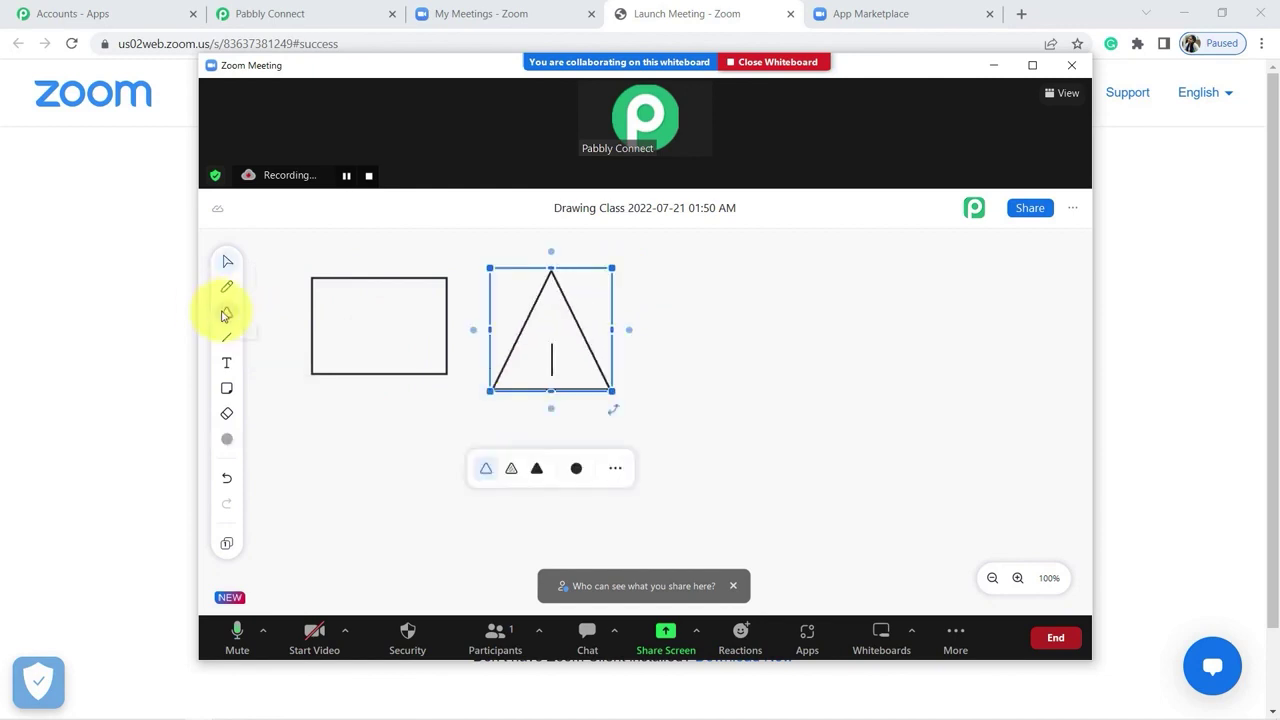
click(226, 316)
click(269, 297)
drag(729, 272, 930, 401)
Step: End the Drawing Class meeting for all participants
click(956, 630)
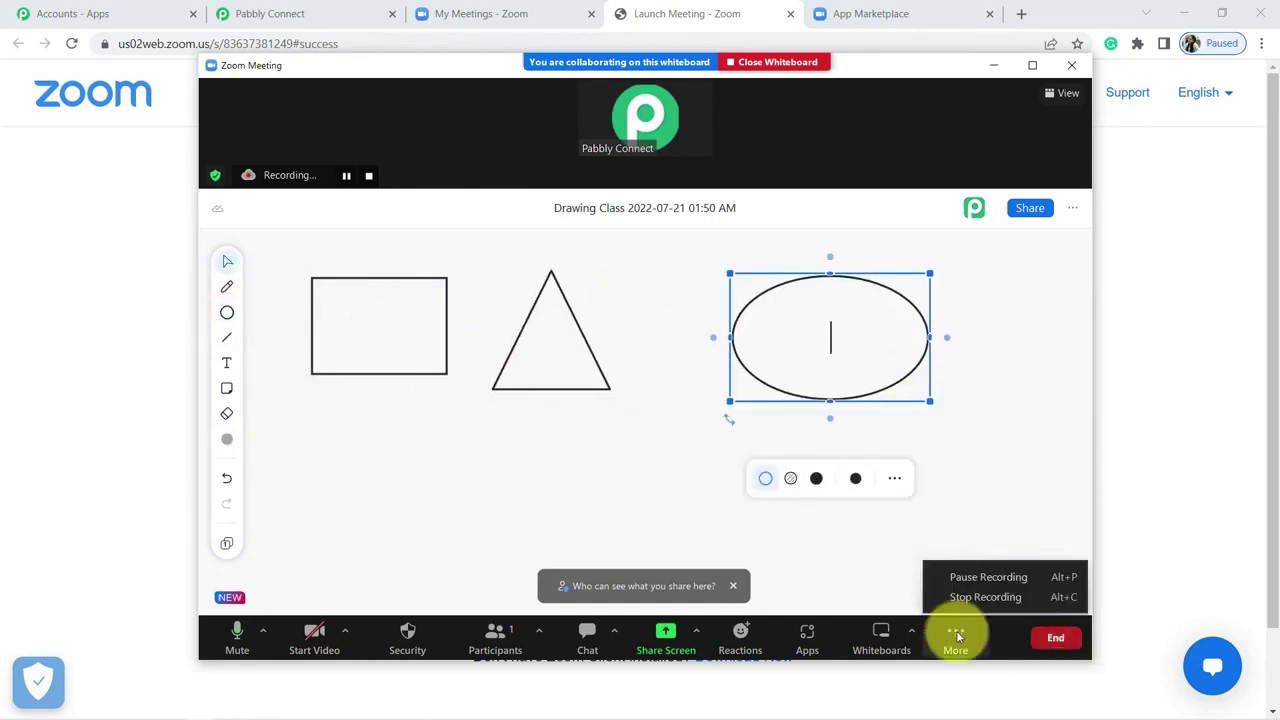
click(990, 522)
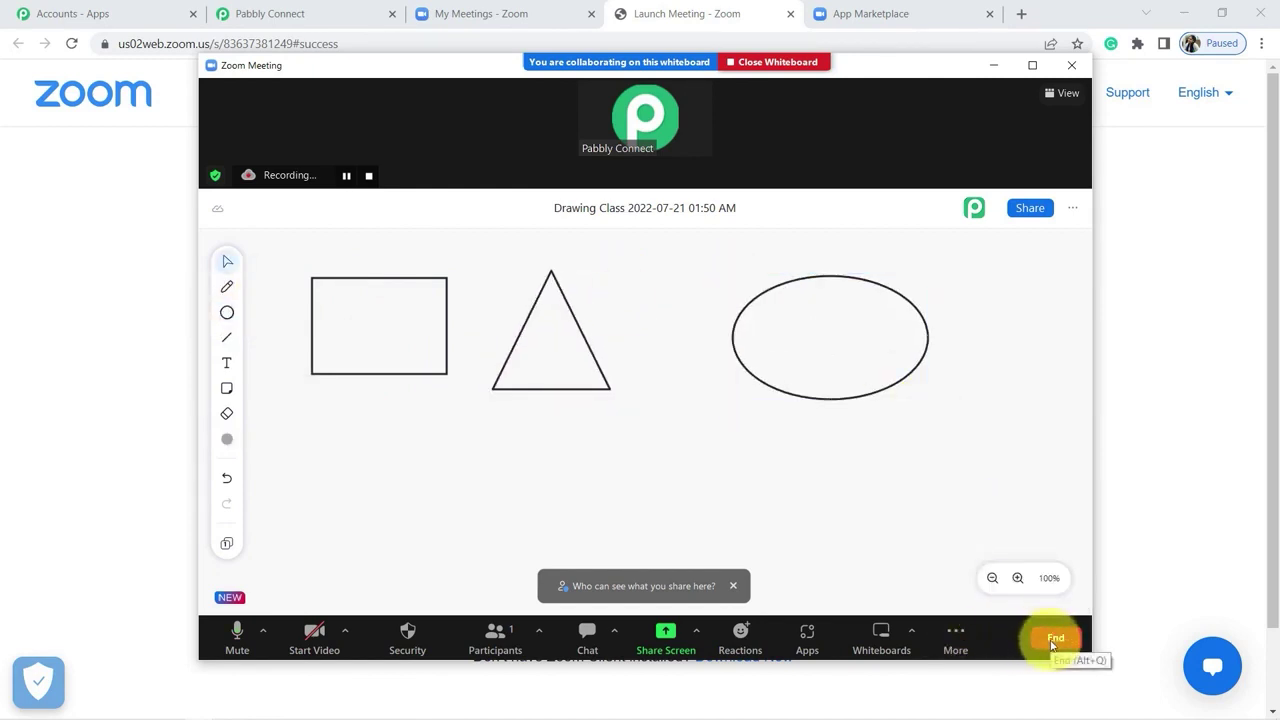
click(1052, 642)
click(974, 555)
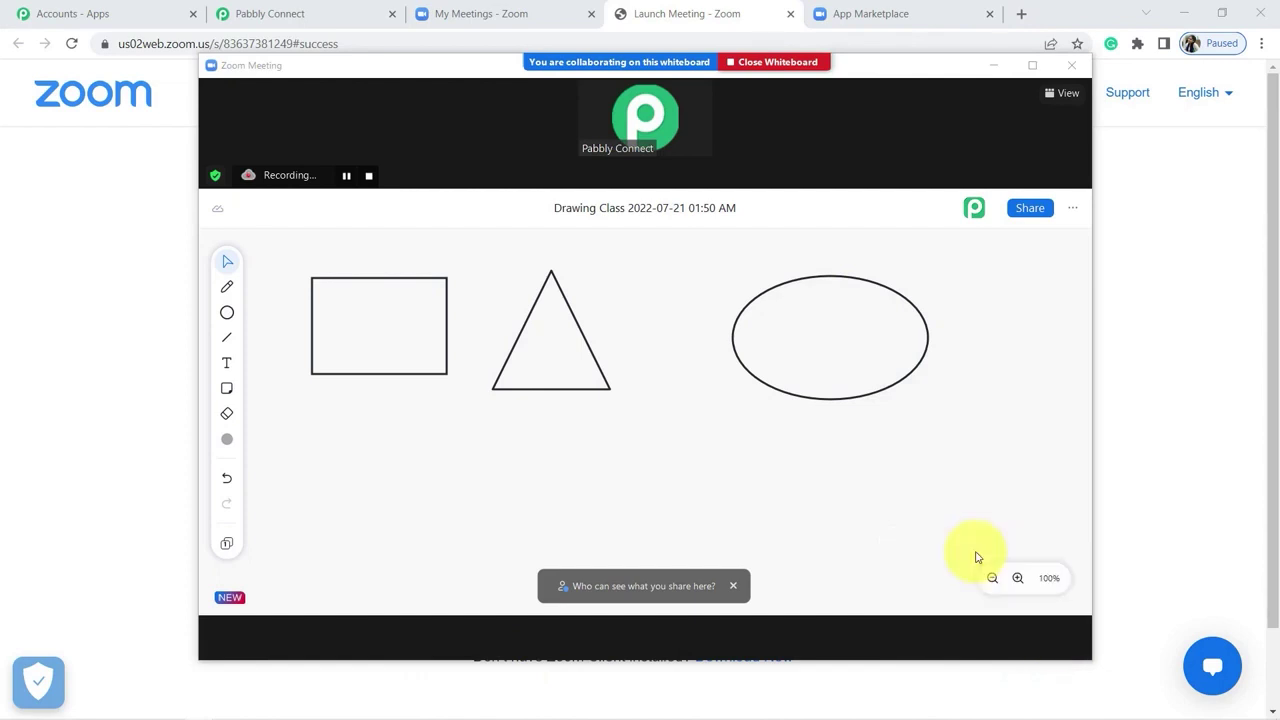
Step: Check the Zoom cloud recordings list, then go back to the Pabbly workflow
click(487, 7)
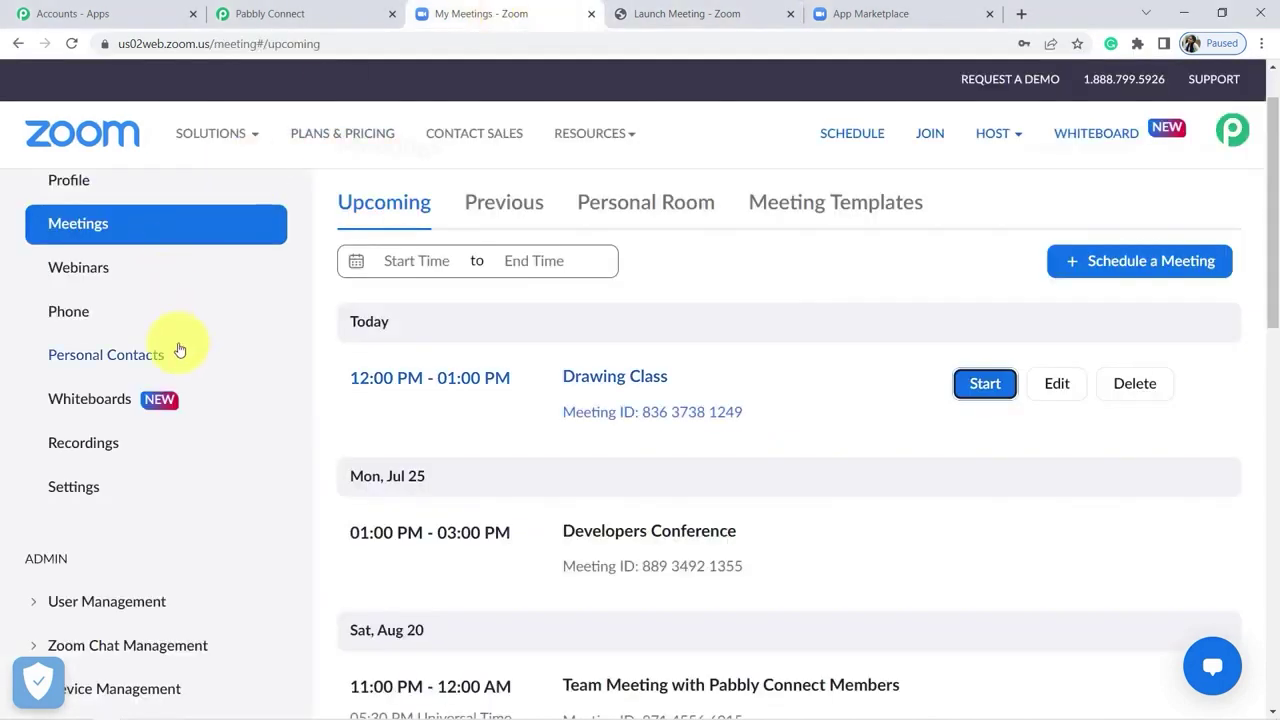
click(74, 451)
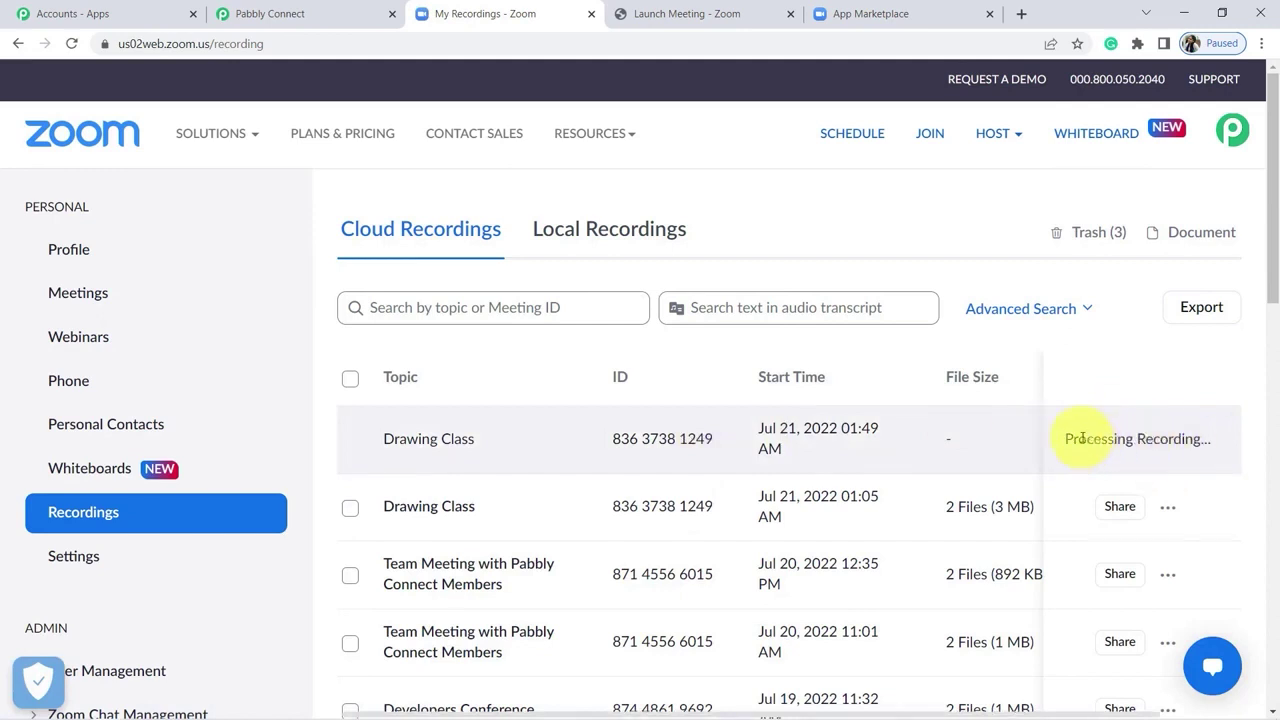
click(323, 12)
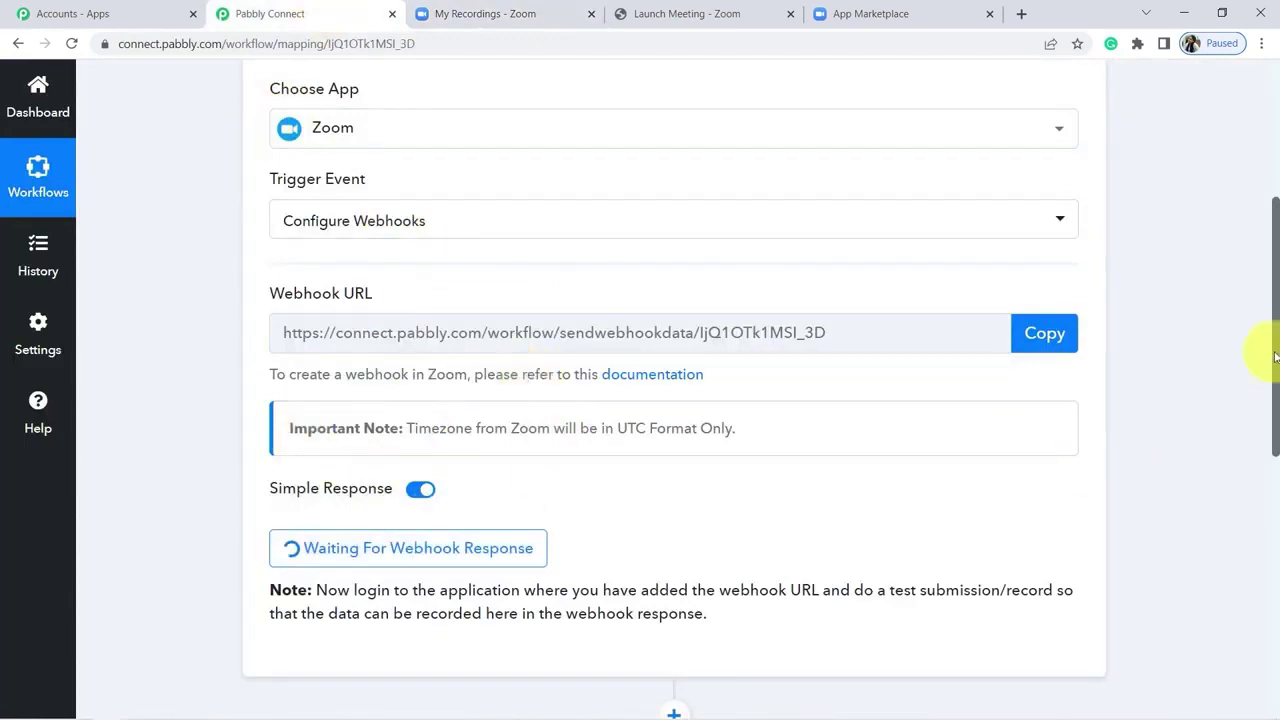
Step: Review the captured webhook response fields, including the recording share URL
drag(1275, 357, 1271, 363)
drag(1266, 286, 1271, 414)
mouse_move(397, 511)
mouse_down()
mouse_move(767, 518)
mouse_move(717, 514)
mouse_up()
drag(1075, 198, 1088, 240)
scroll(486, 254, down, 5)
drag(344, 252, 458, 260)
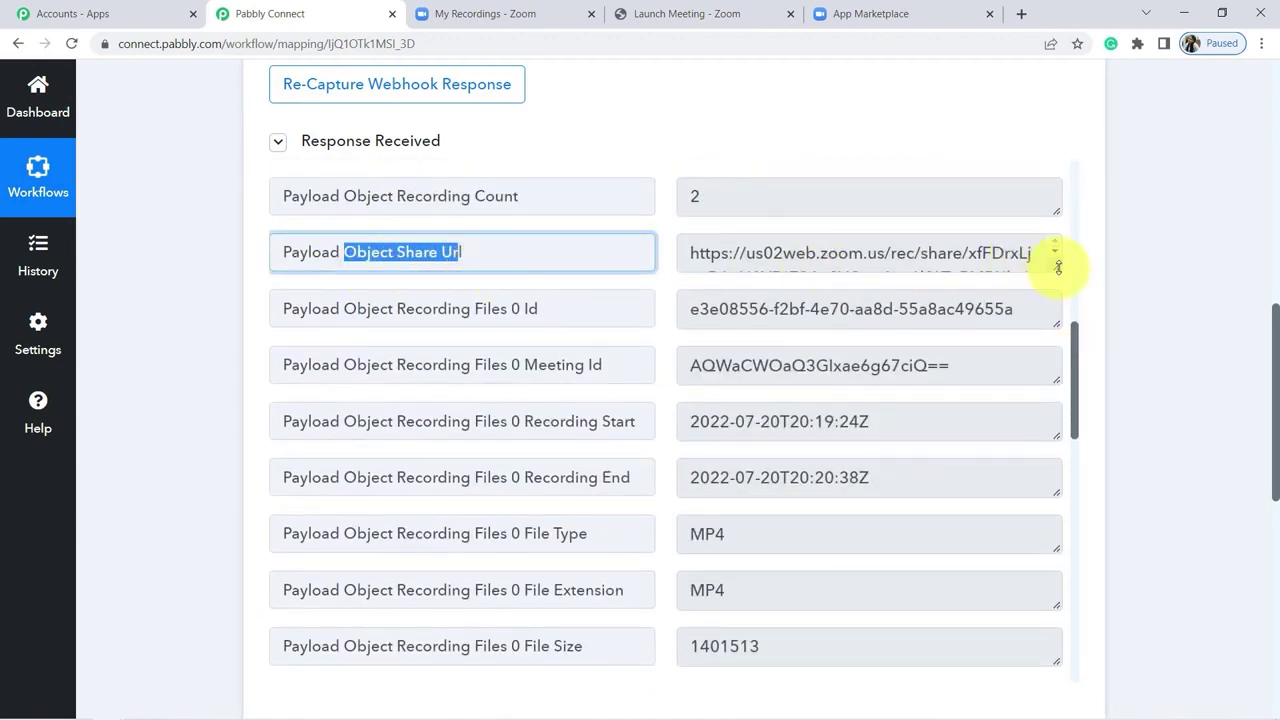
Step: Open the recording share link in a new tab to confirm the Drawing Class recording, then close it
key(ctrl+t)
key(ctrl+v)
key(Return)
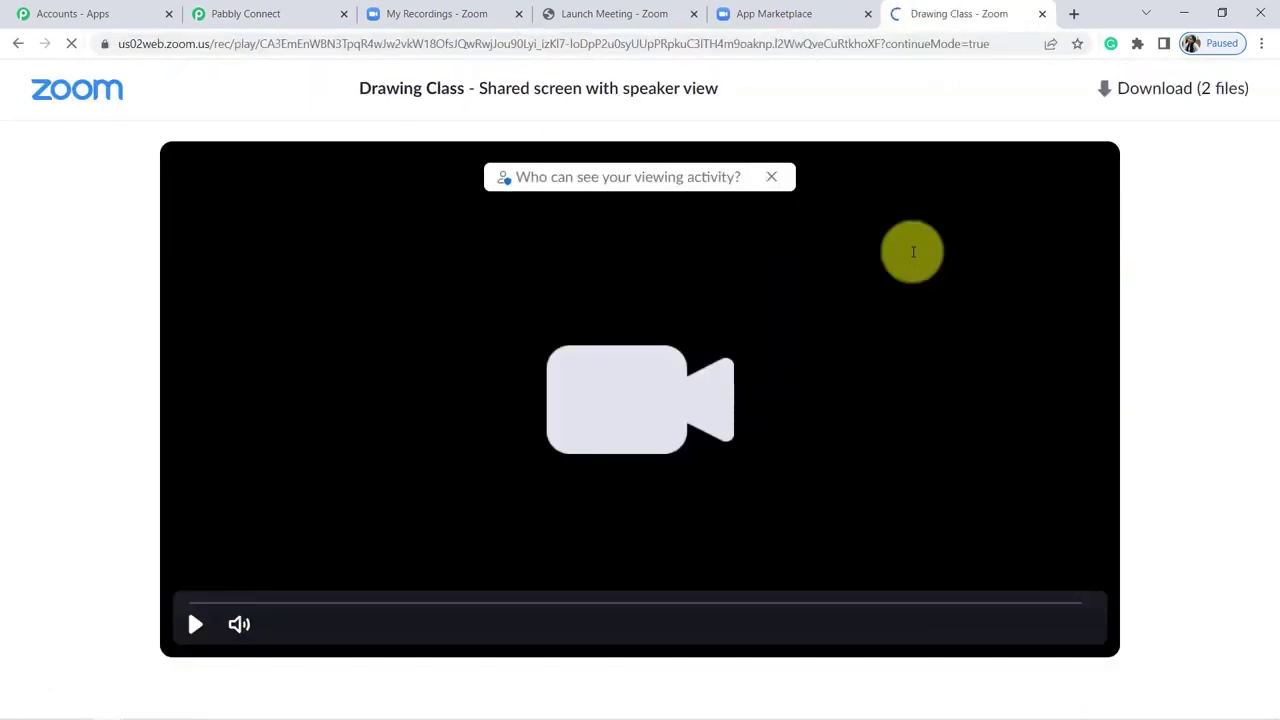
key(ctrl+w)
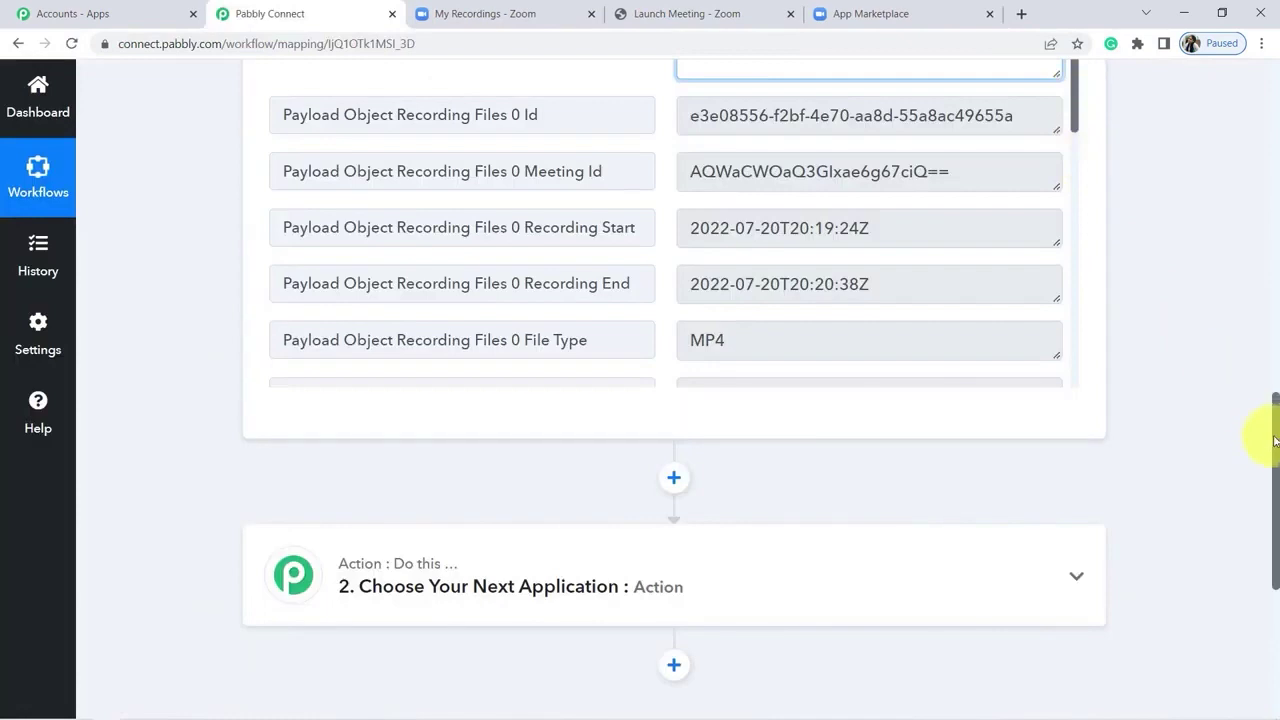
Step: Set the second action step to Zoom's List Meeting Registrants event
scroll(1275, 463, down, 3)
click(557, 344)
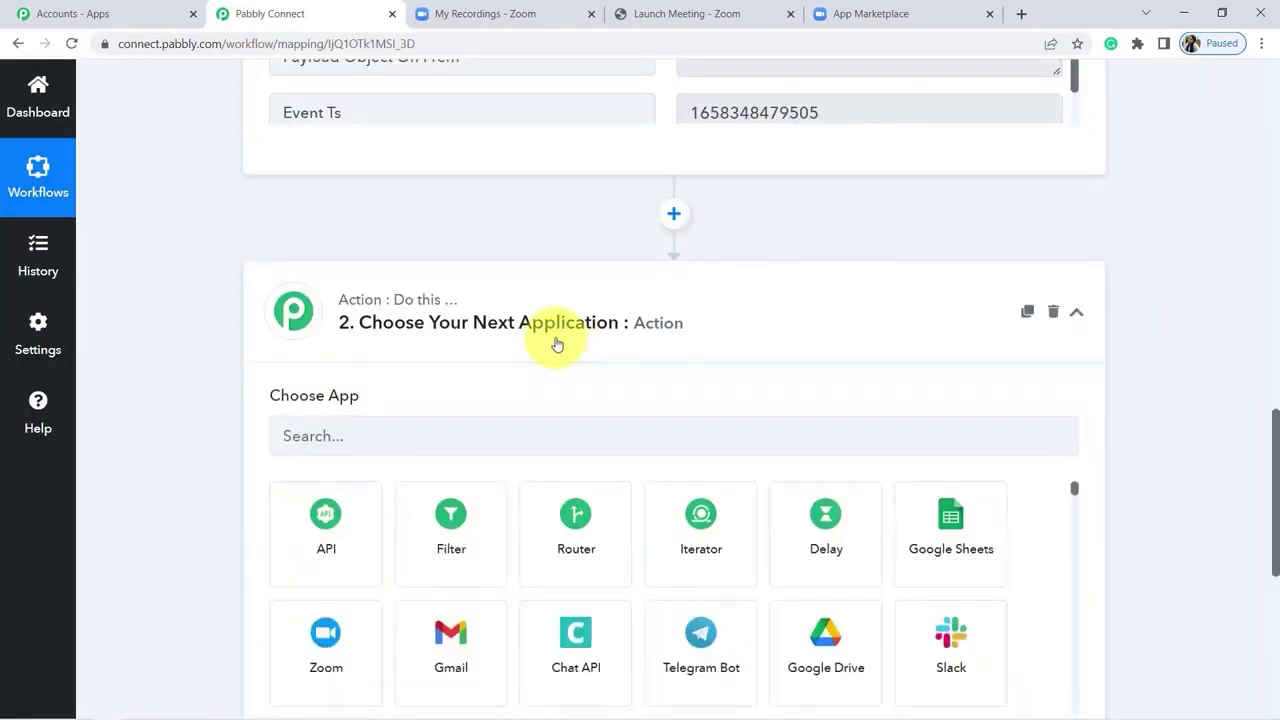
click(319, 437)
text(zoom)
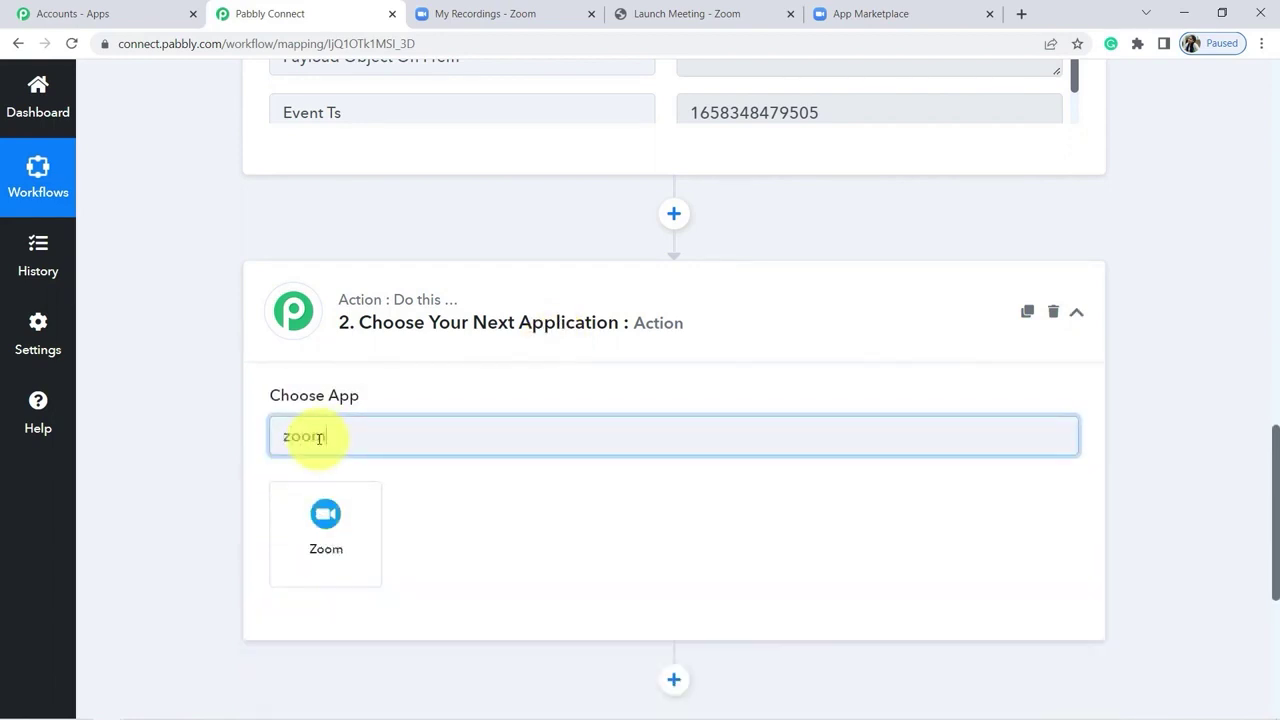
click(323, 540)
click(334, 528)
text(list)
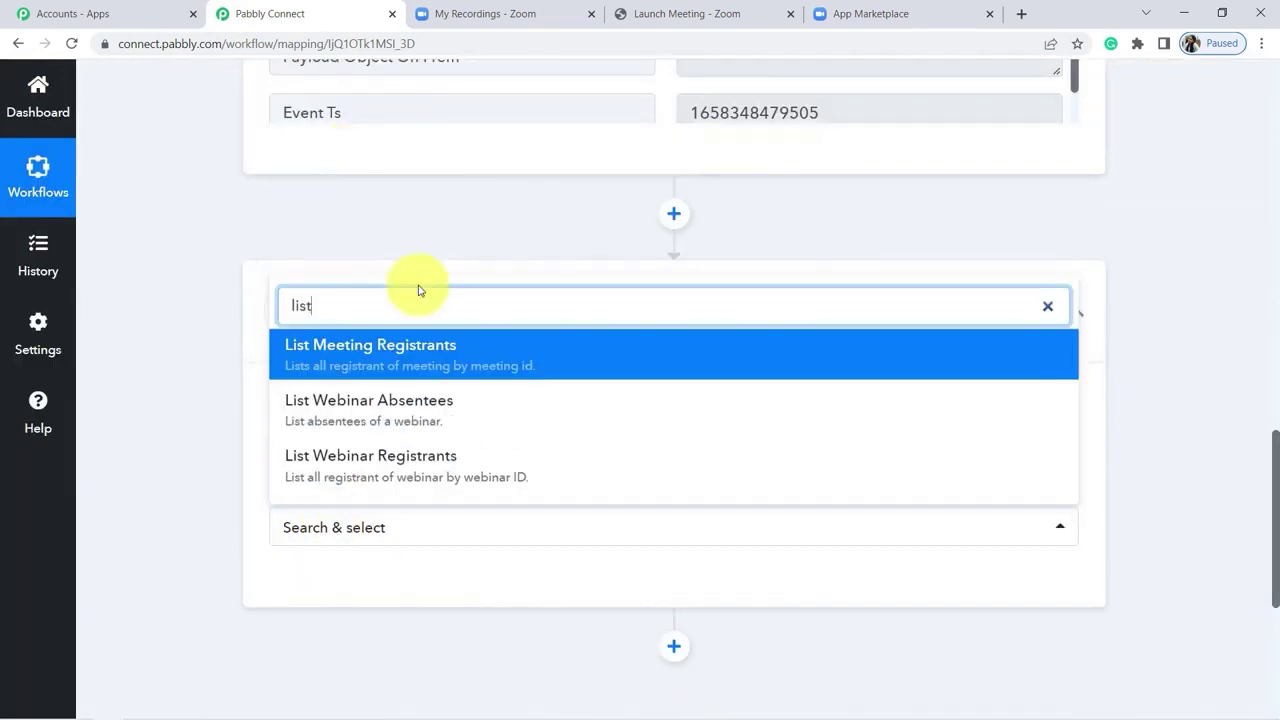
click(354, 350)
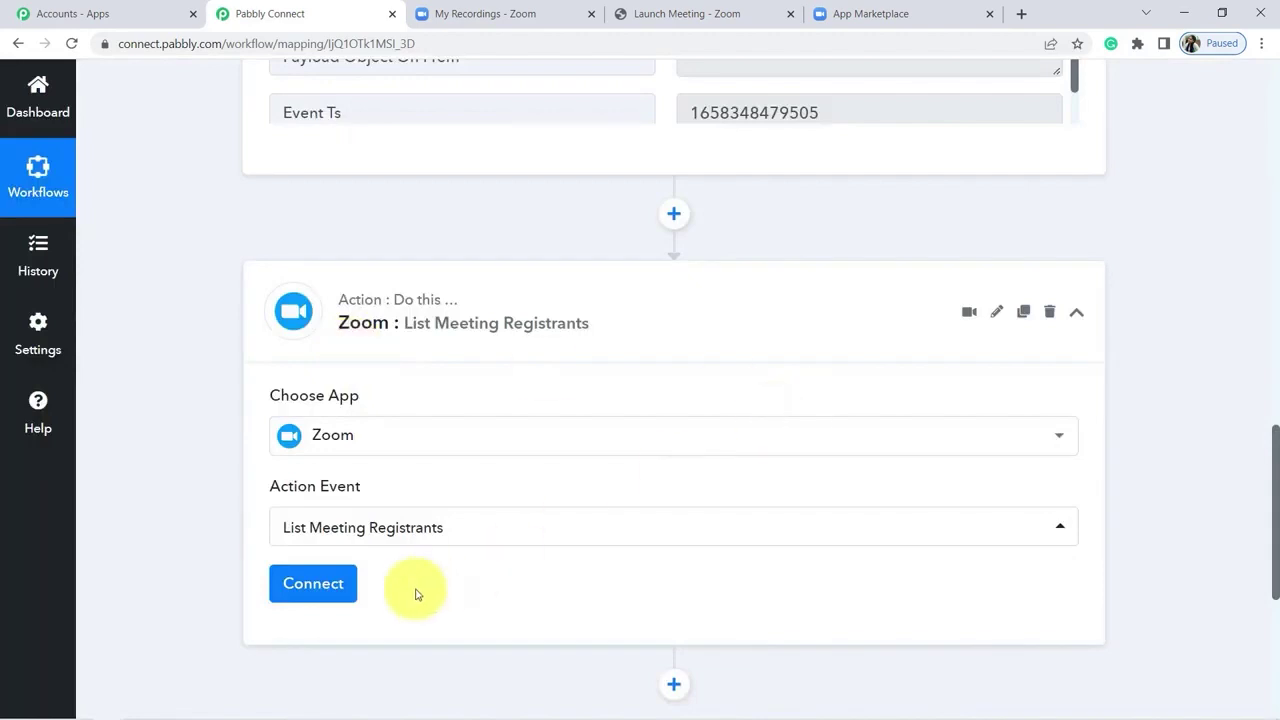
click(313, 584)
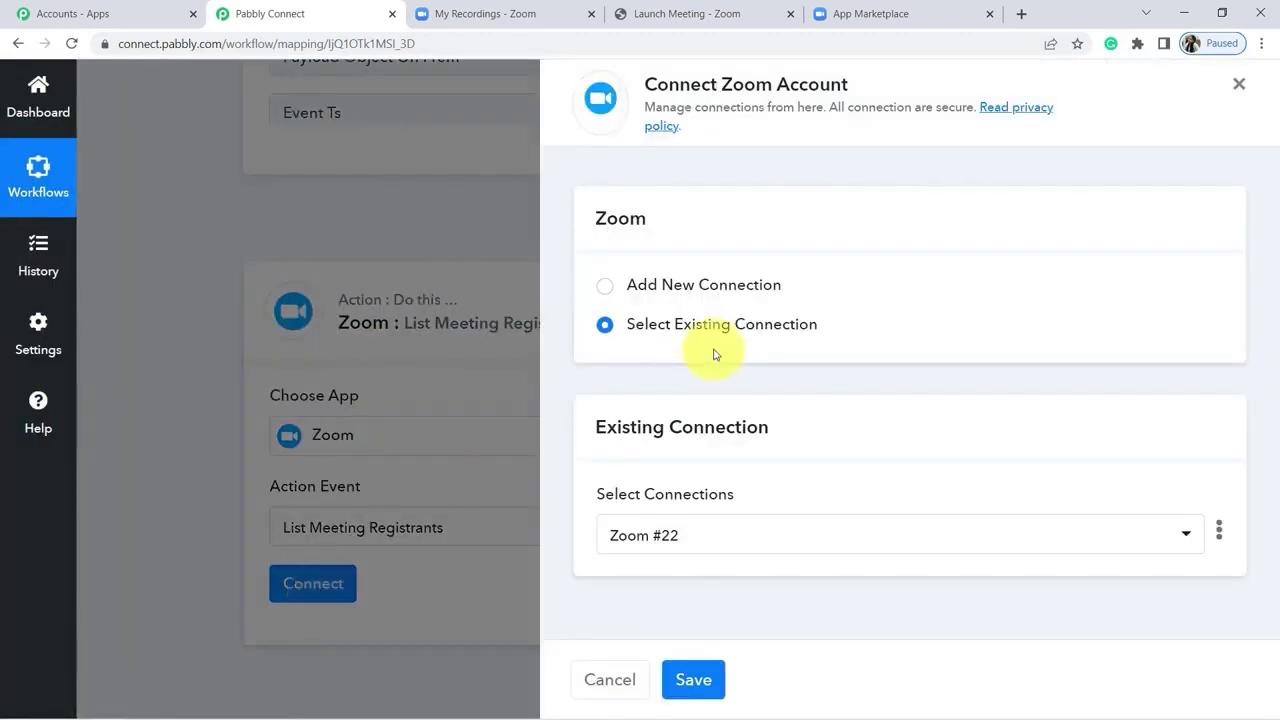
Step: Use the existing Zoom #22 connection for this step and save it
click(663, 288)
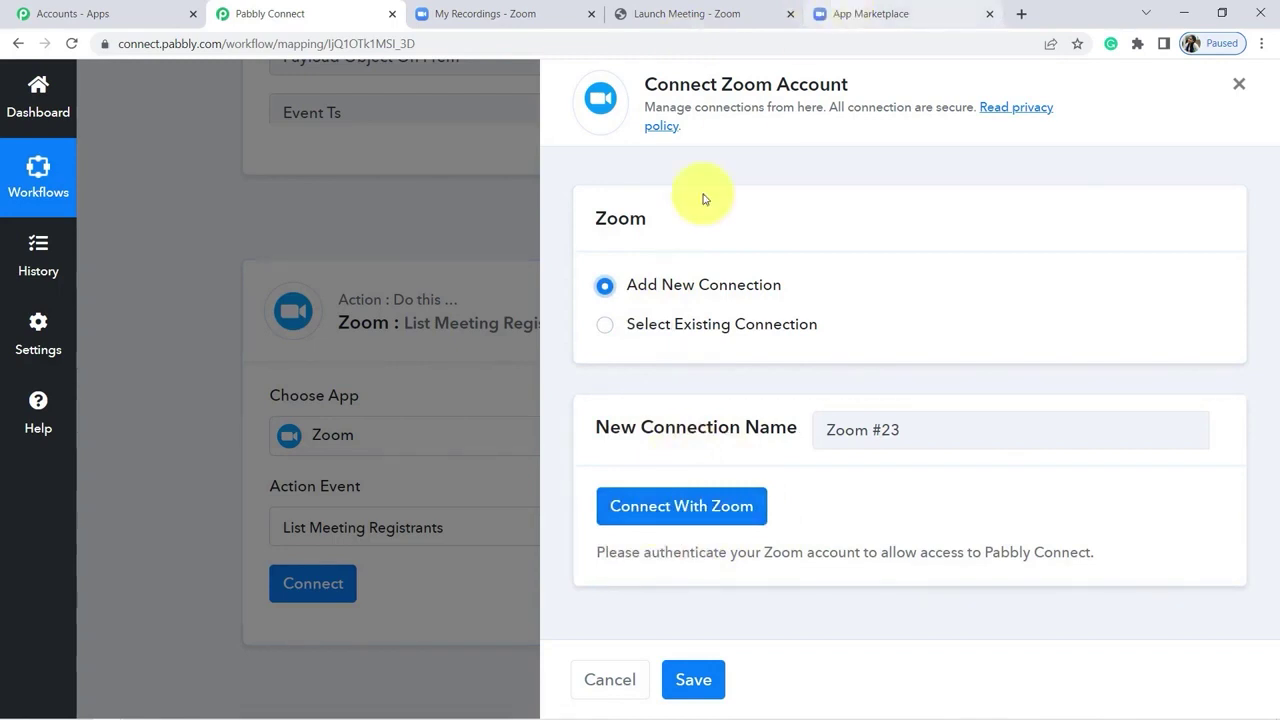
click(605, 326)
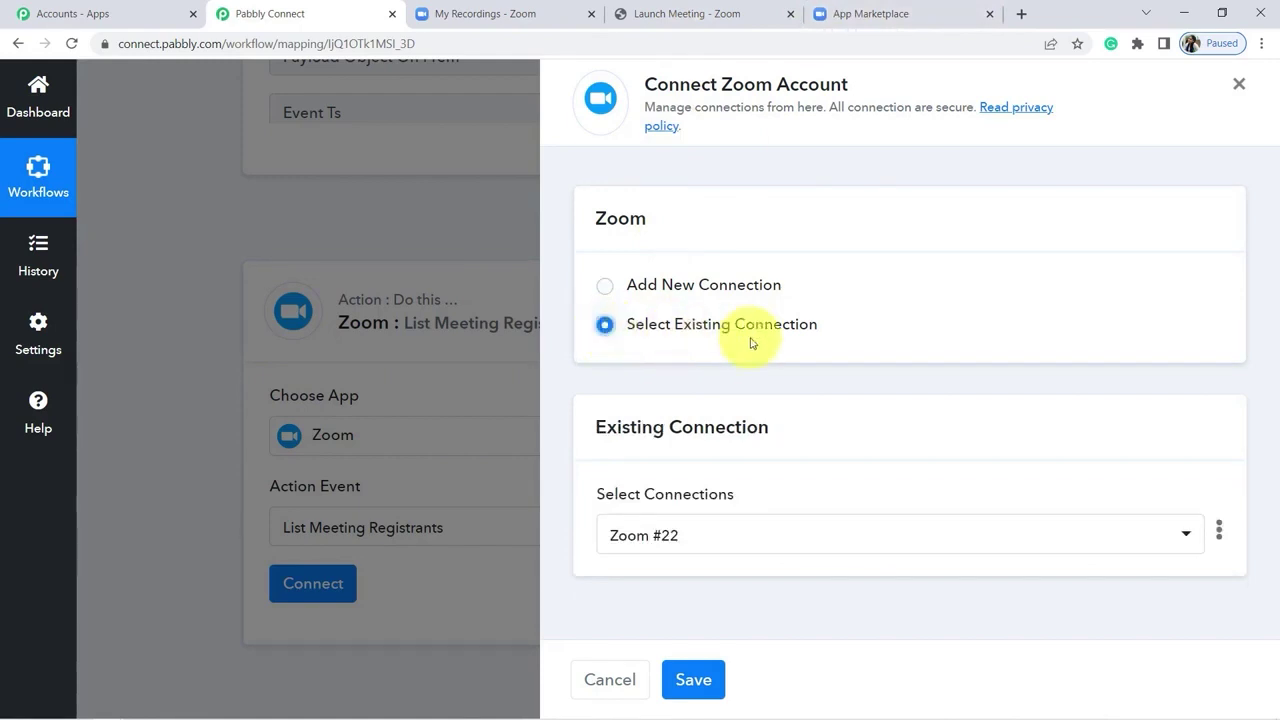
click(691, 681)
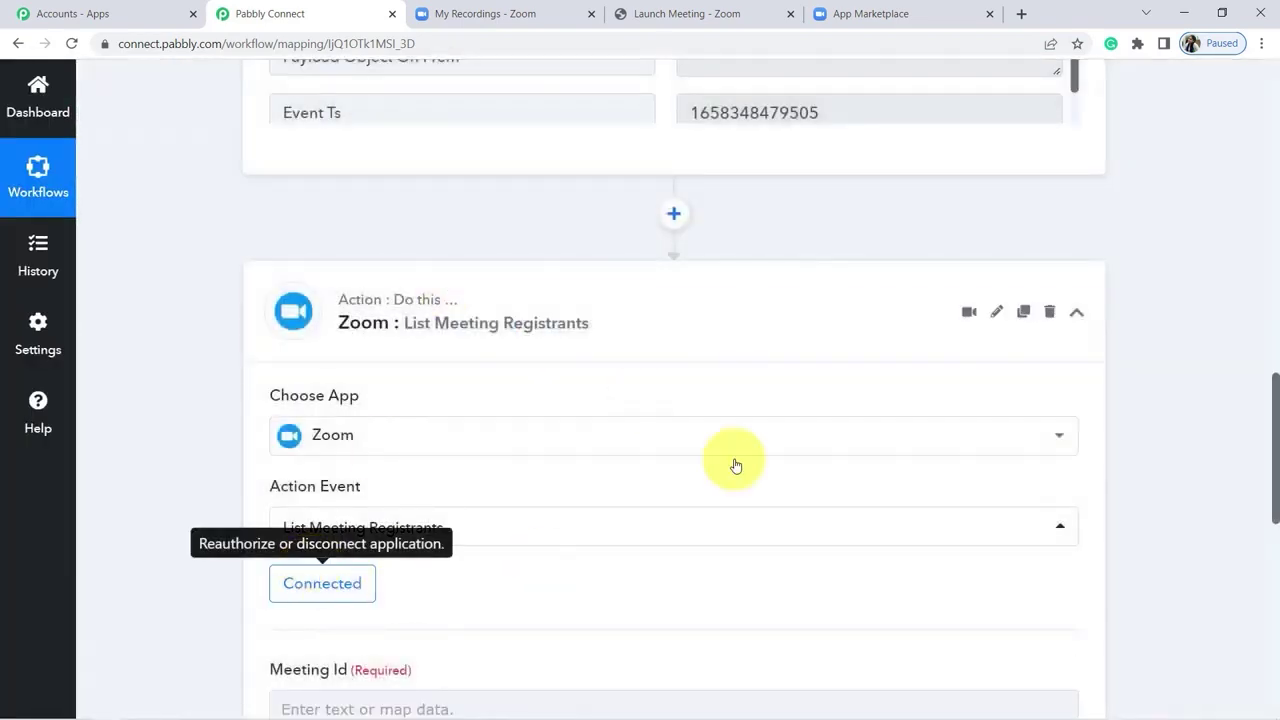
Step: Map the webhook's Payload Object Id into the required Meeting Id field
scroll(1275, 410, down, 1)
drag(1275, 410, 1266, 449)
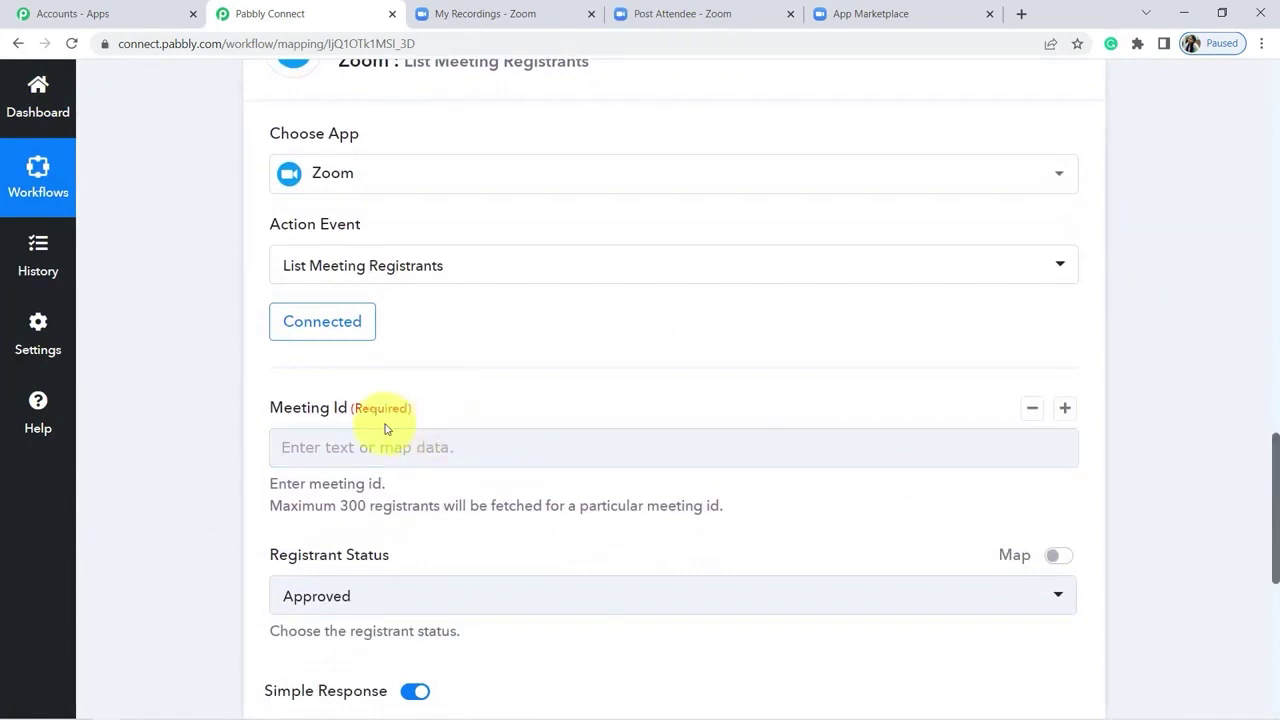
drag(270, 407, 371, 409)
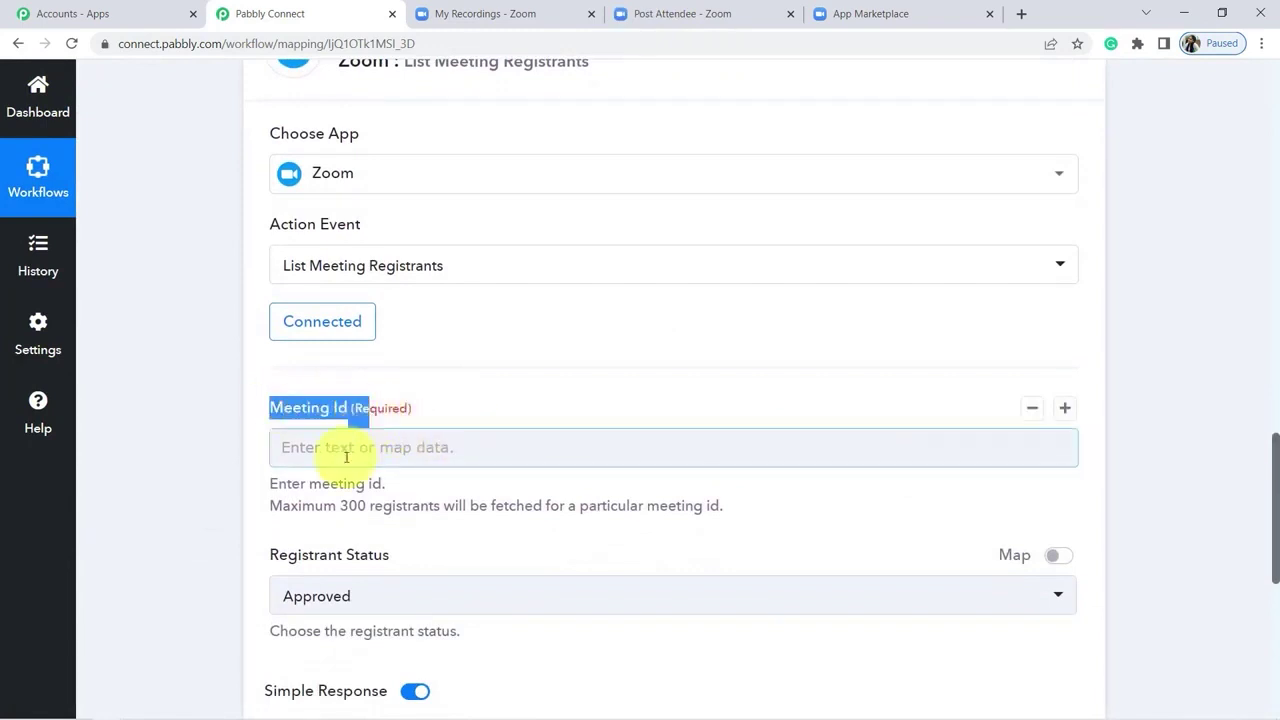
drag(288, 484, 458, 508)
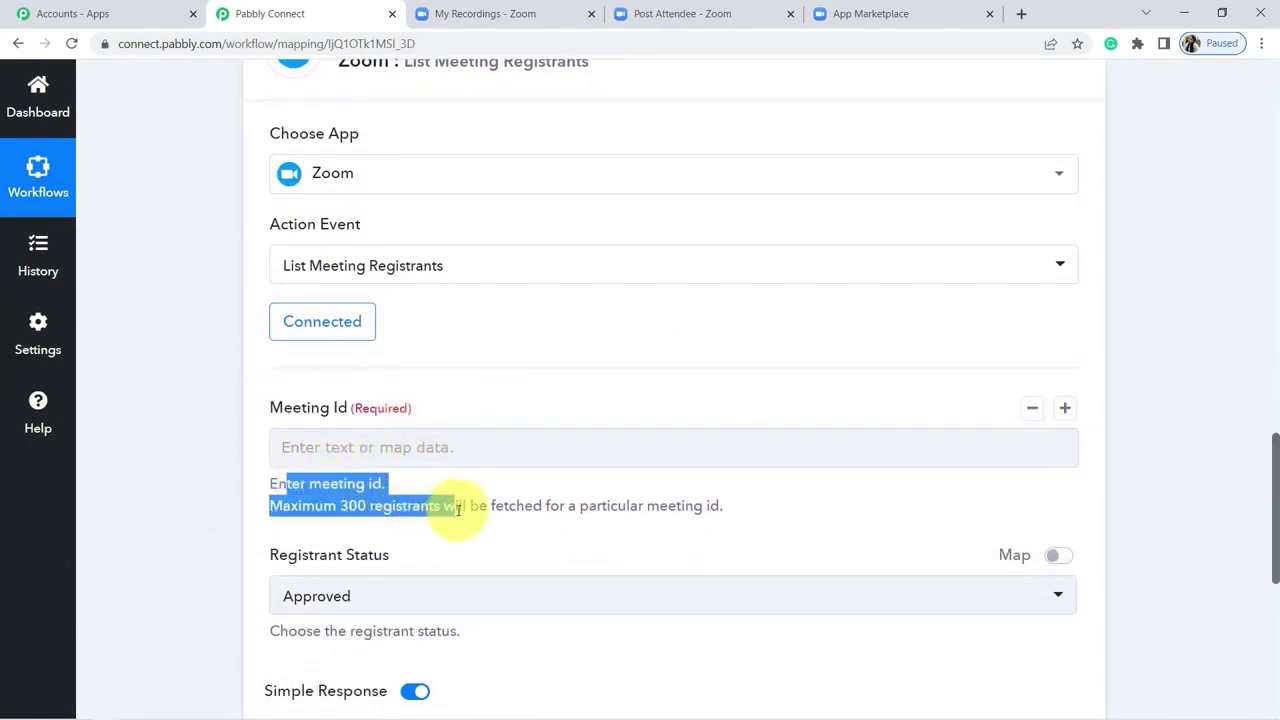
click(420, 447)
scroll(320, 320, down, 2)
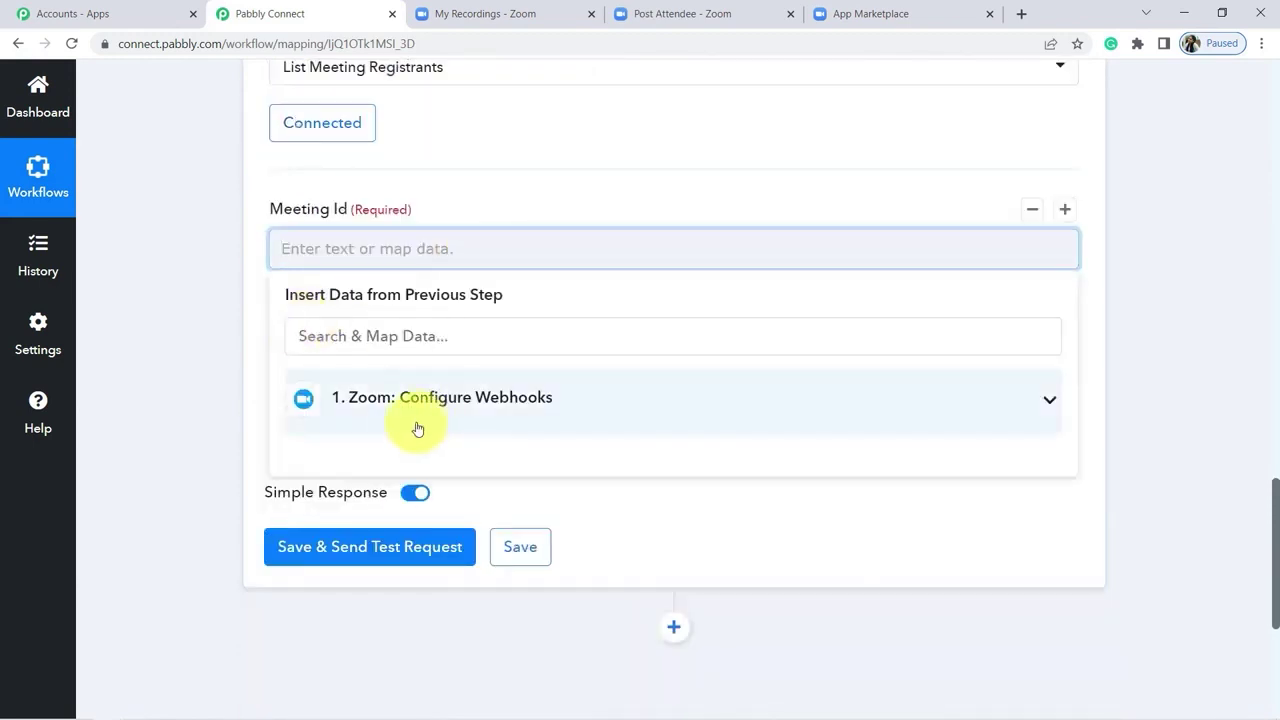
click(465, 409)
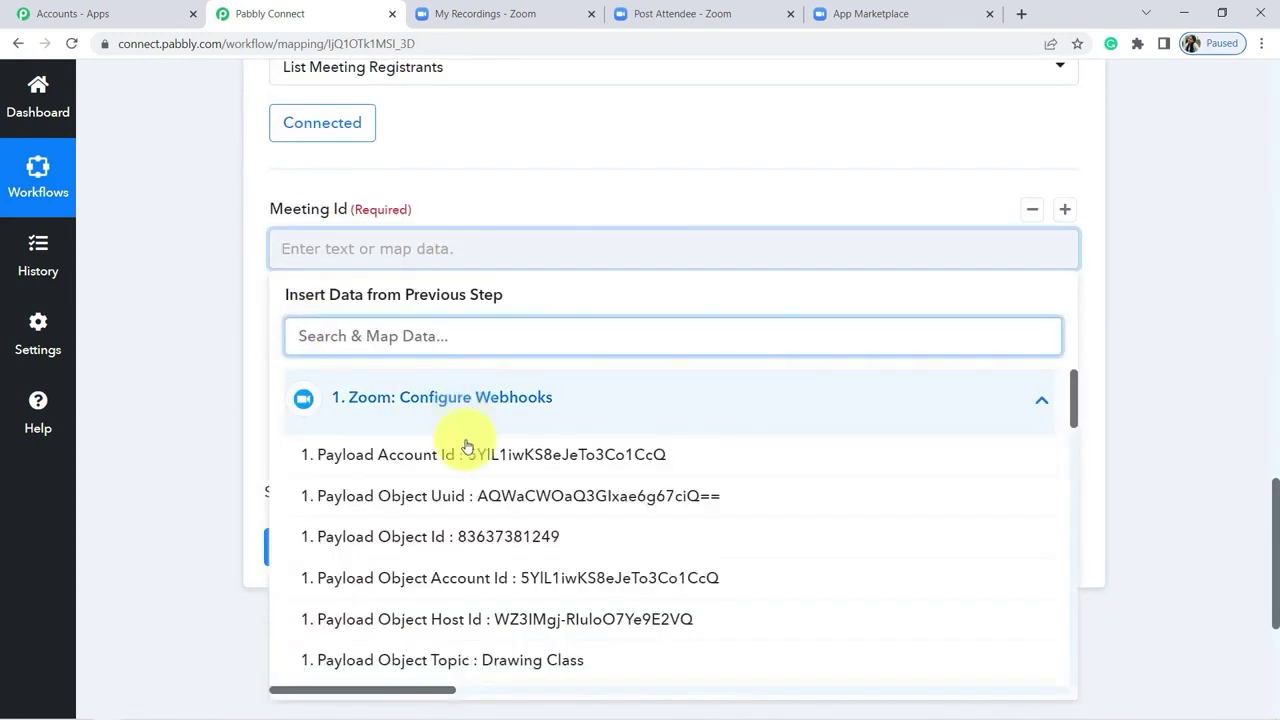
click(468, 538)
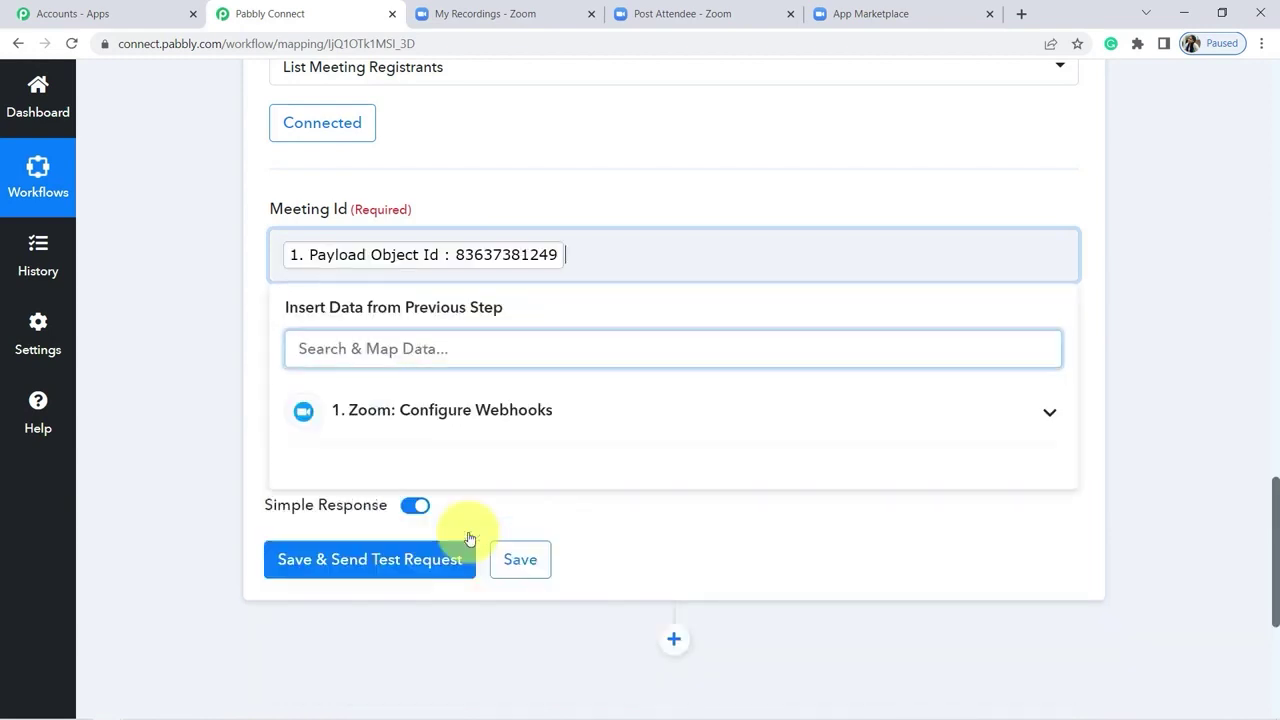
click(129, 320)
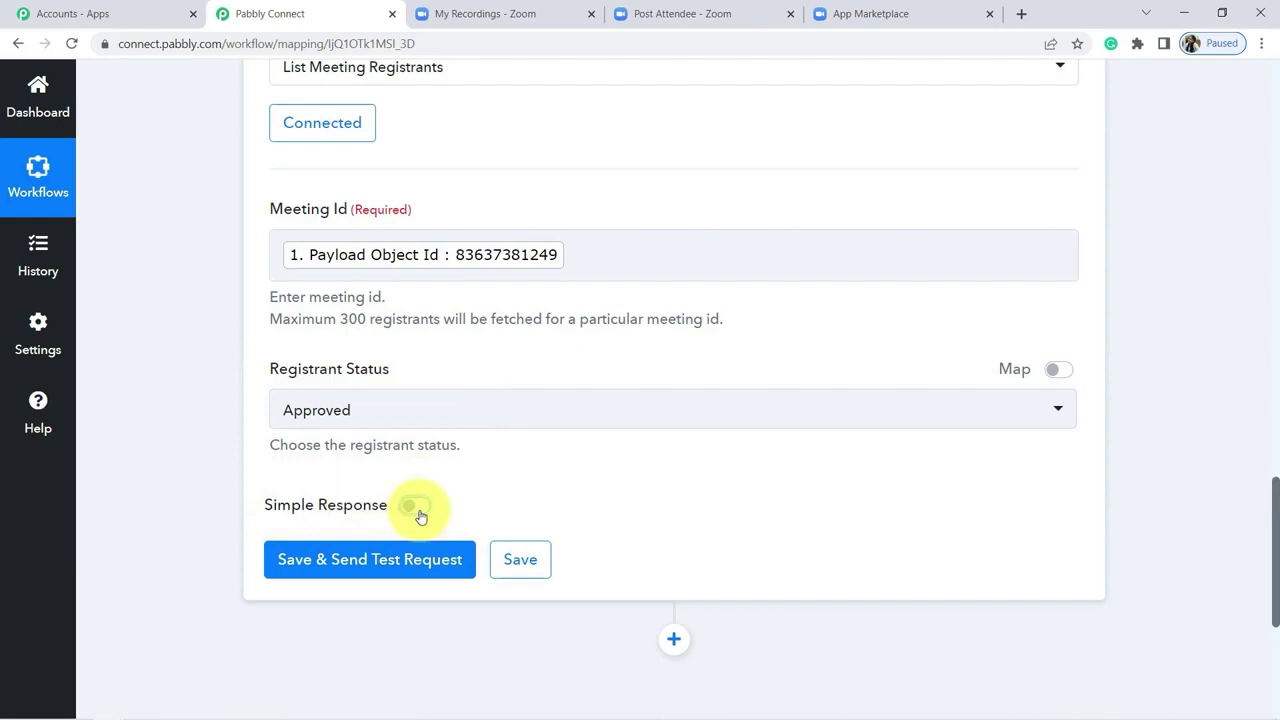
Step: Turn off Simple Response and enlarge the Registrants response to read each registrant's details
click(414, 506)
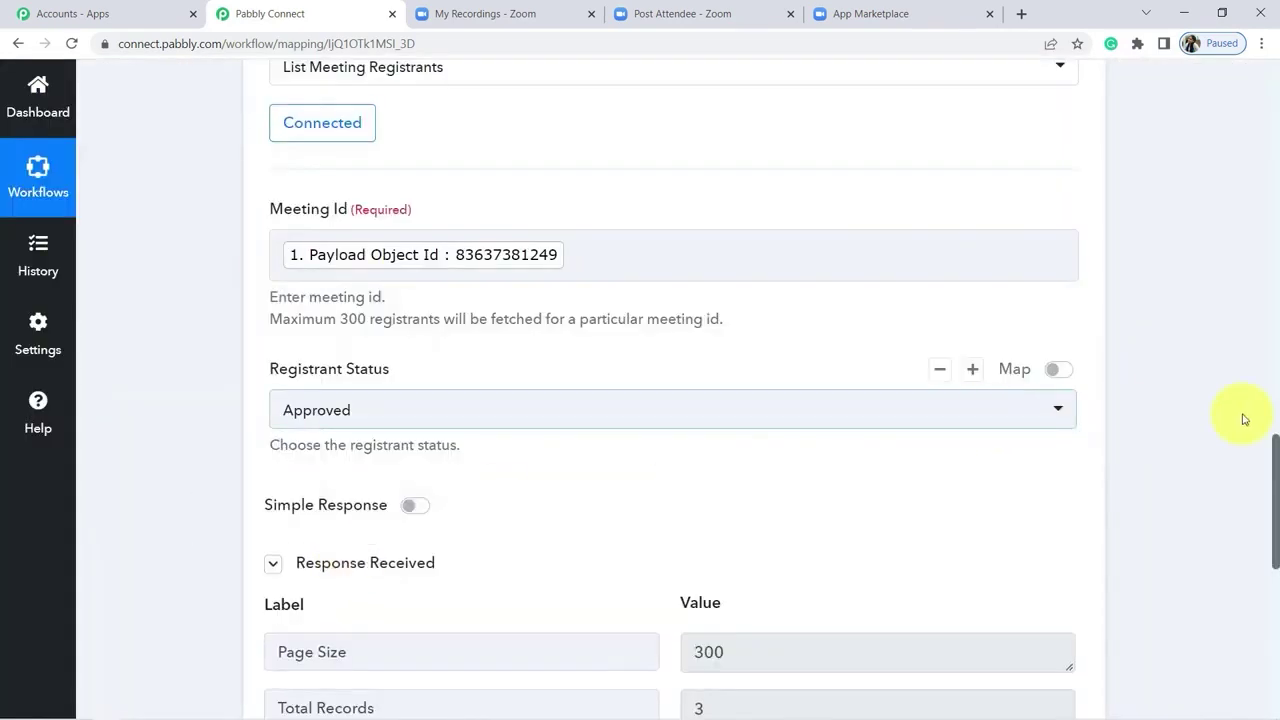
drag(1275, 460, 1243, 538)
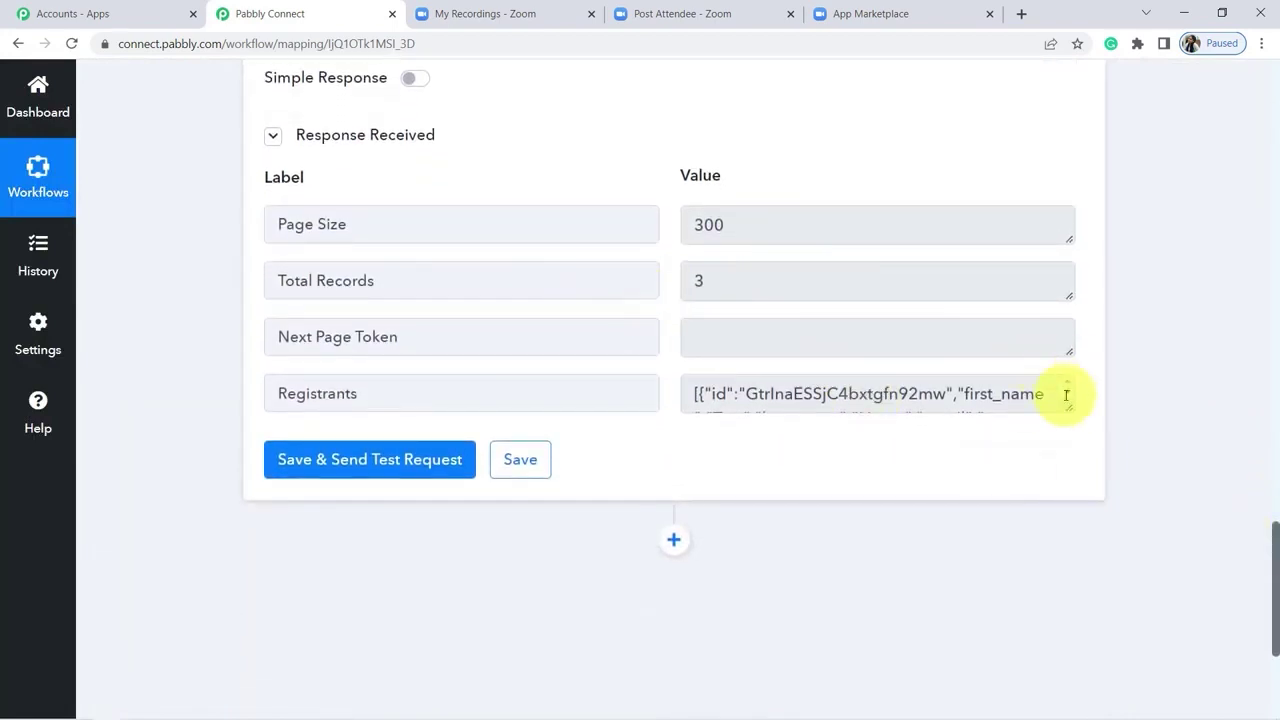
drag(1069, 406, 1087, 588)
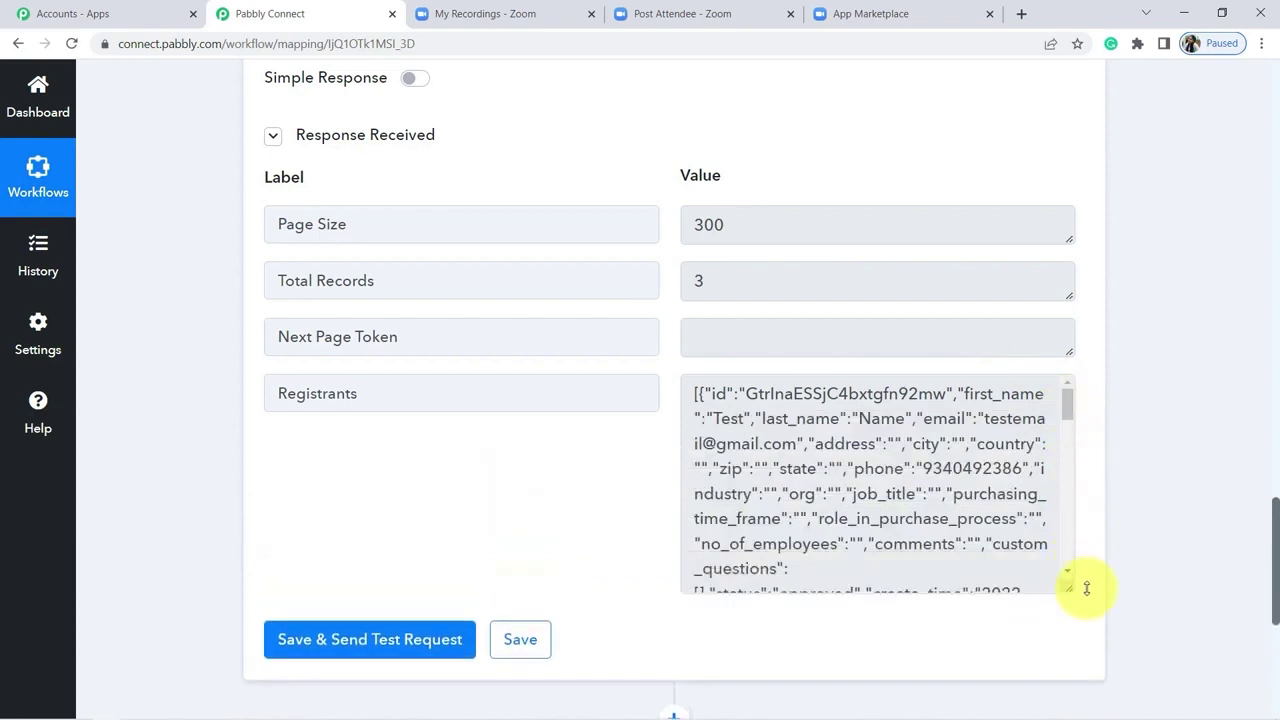
double_click(724, 418)
drag(860, 418, 846, 443)
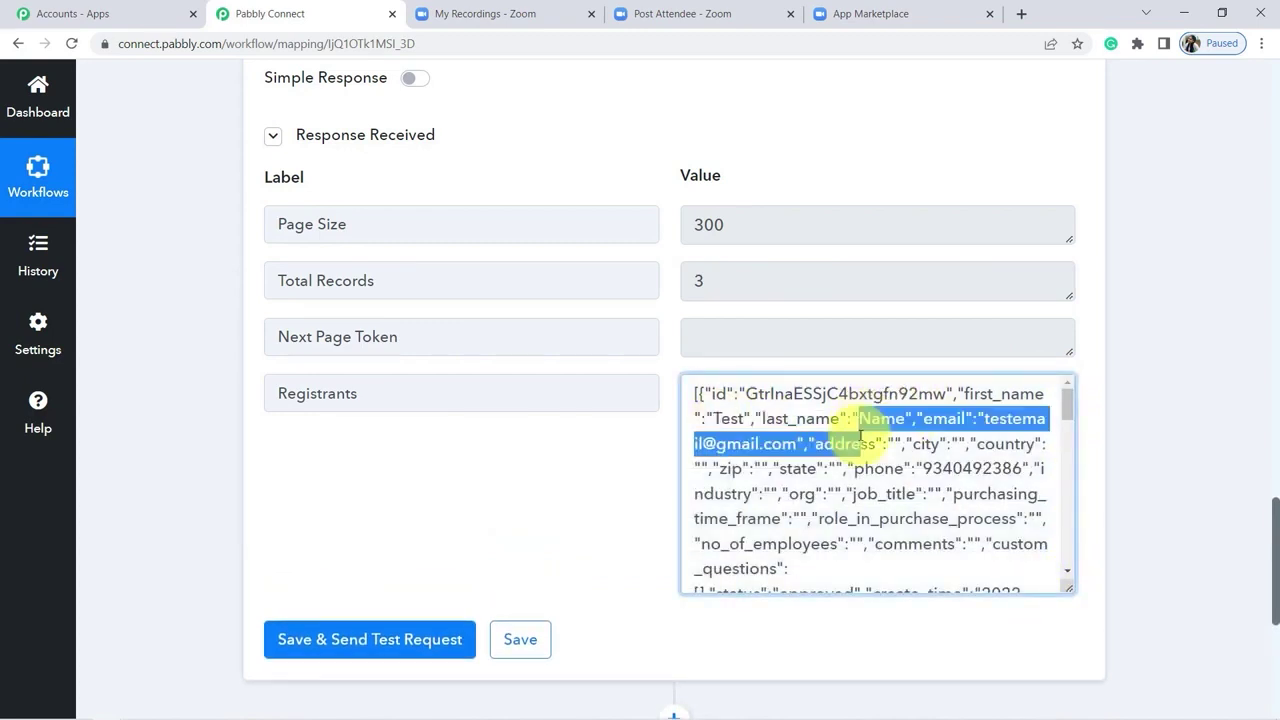
click(987, 418)
drag(987, 418, 806, 443)
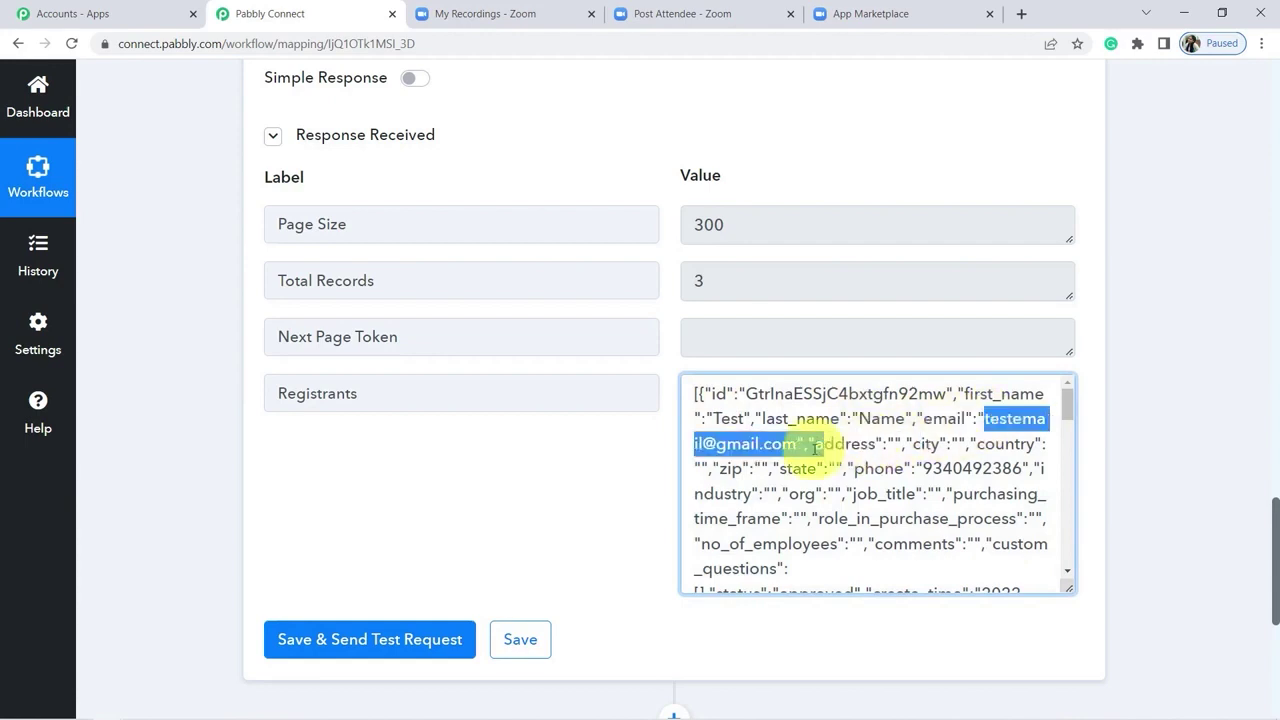
drag(1067, 400, 1064, 542)
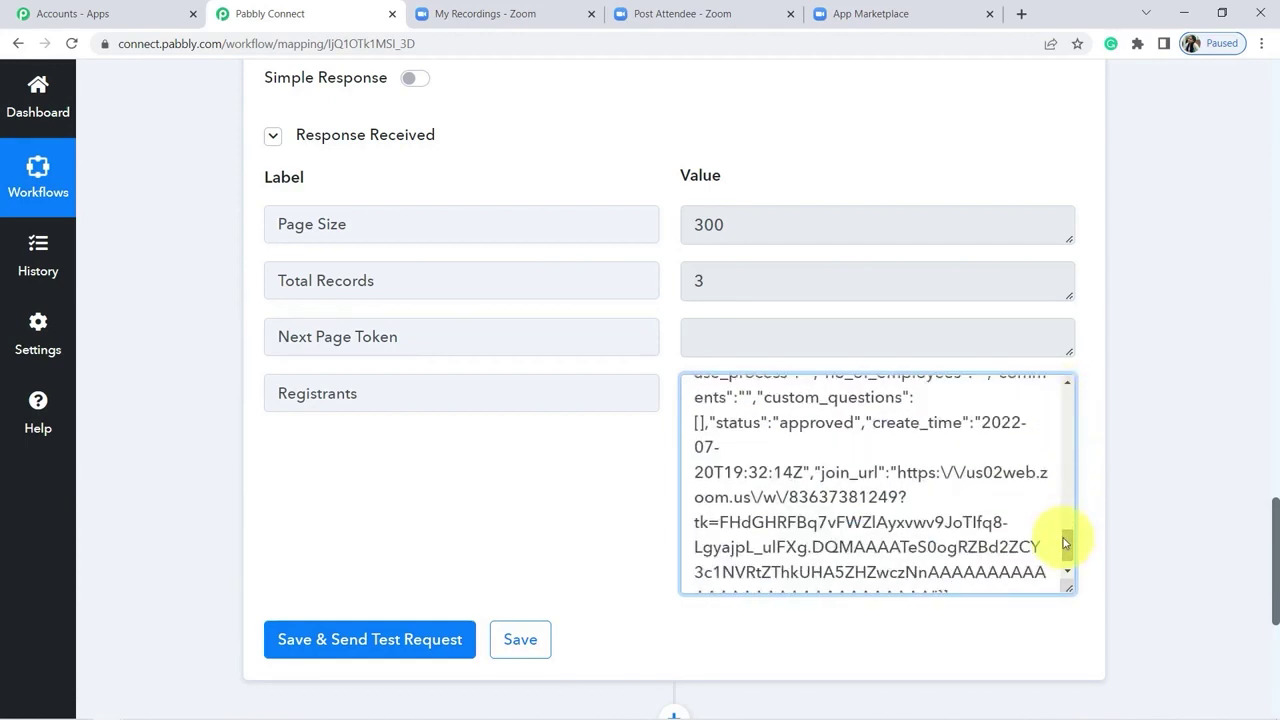
scroll(1270, 545, down, 5)
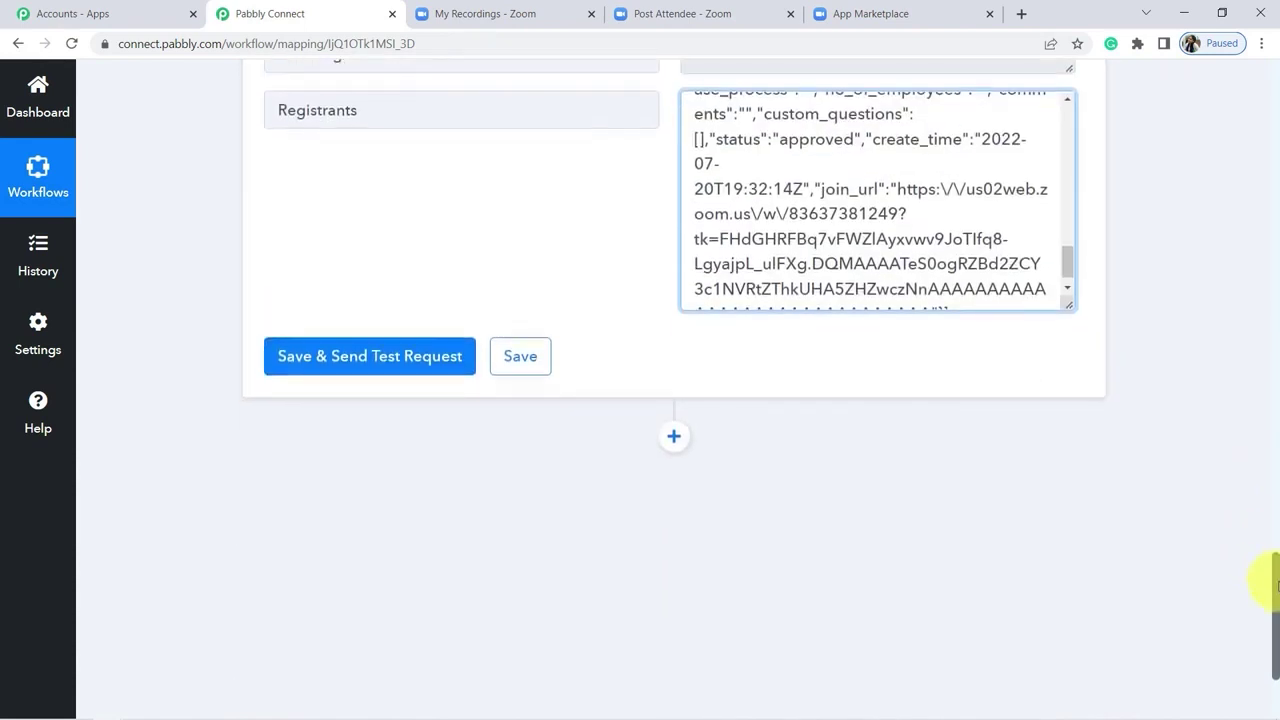
Step: Add an Iterator step over the Registrants array and send a test request
click(674, 272)
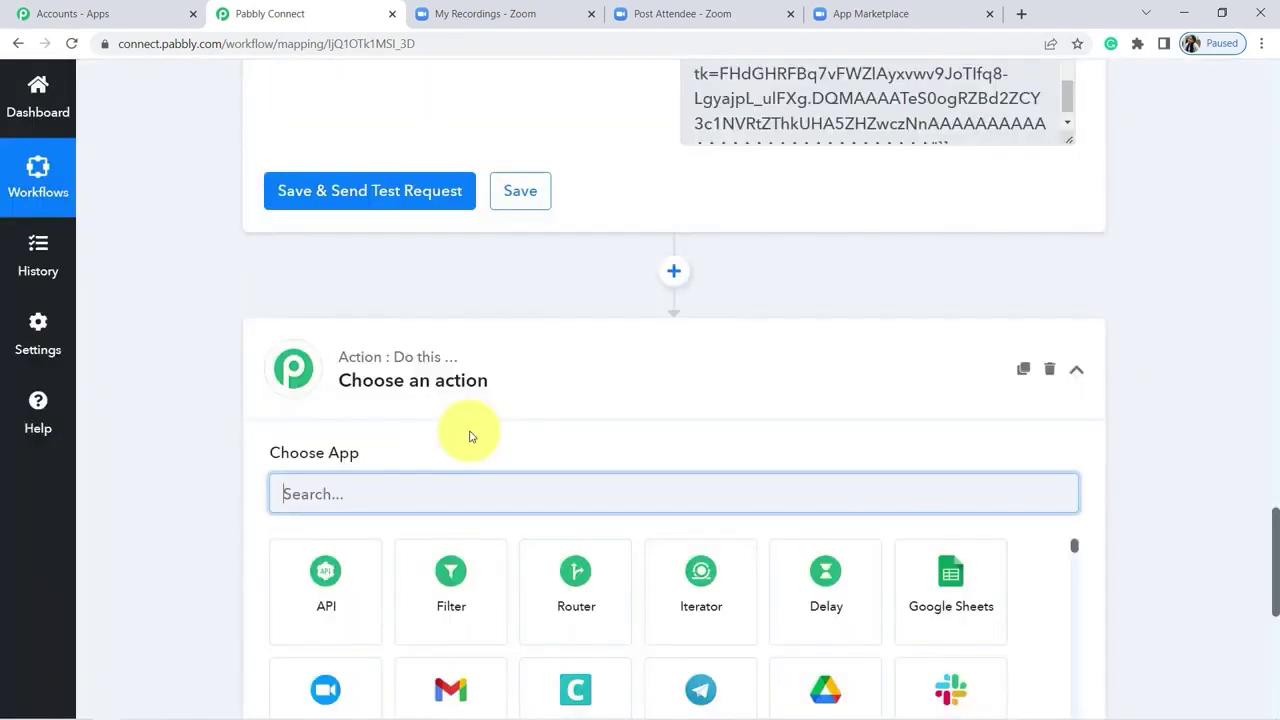
text(iter)
click(303, 584)
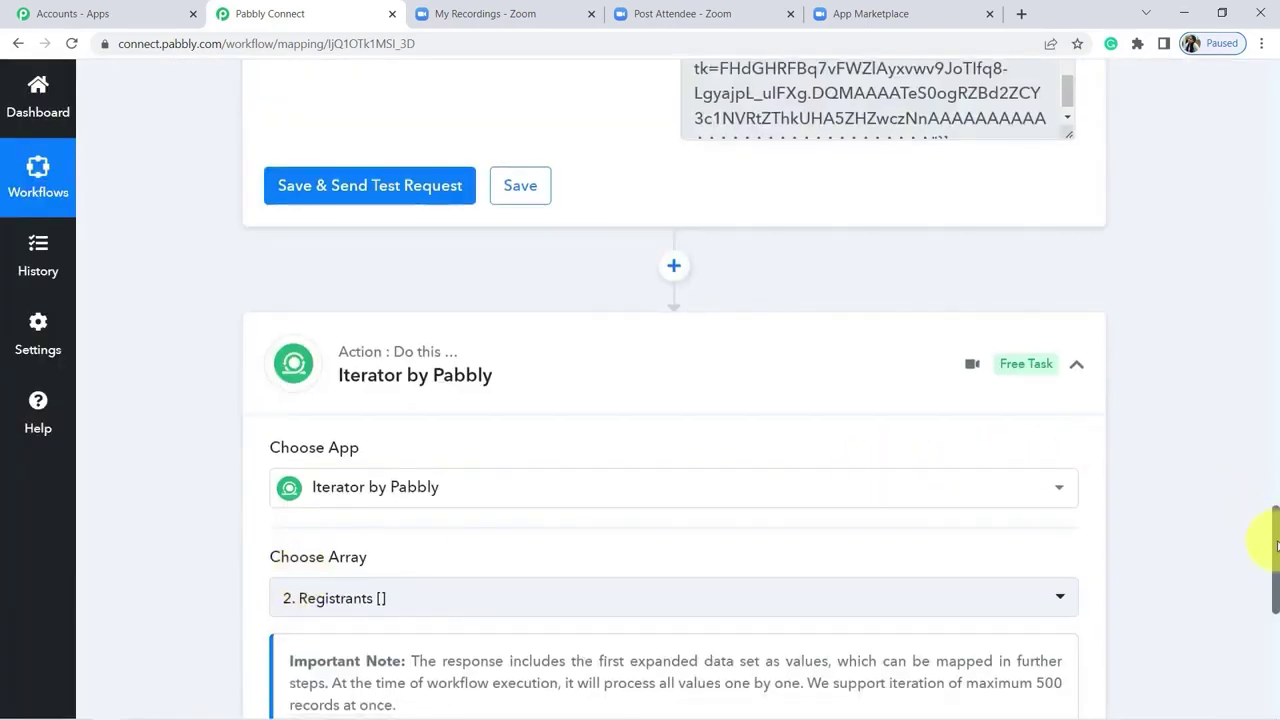
drag(1274, 534, 1275, 571)
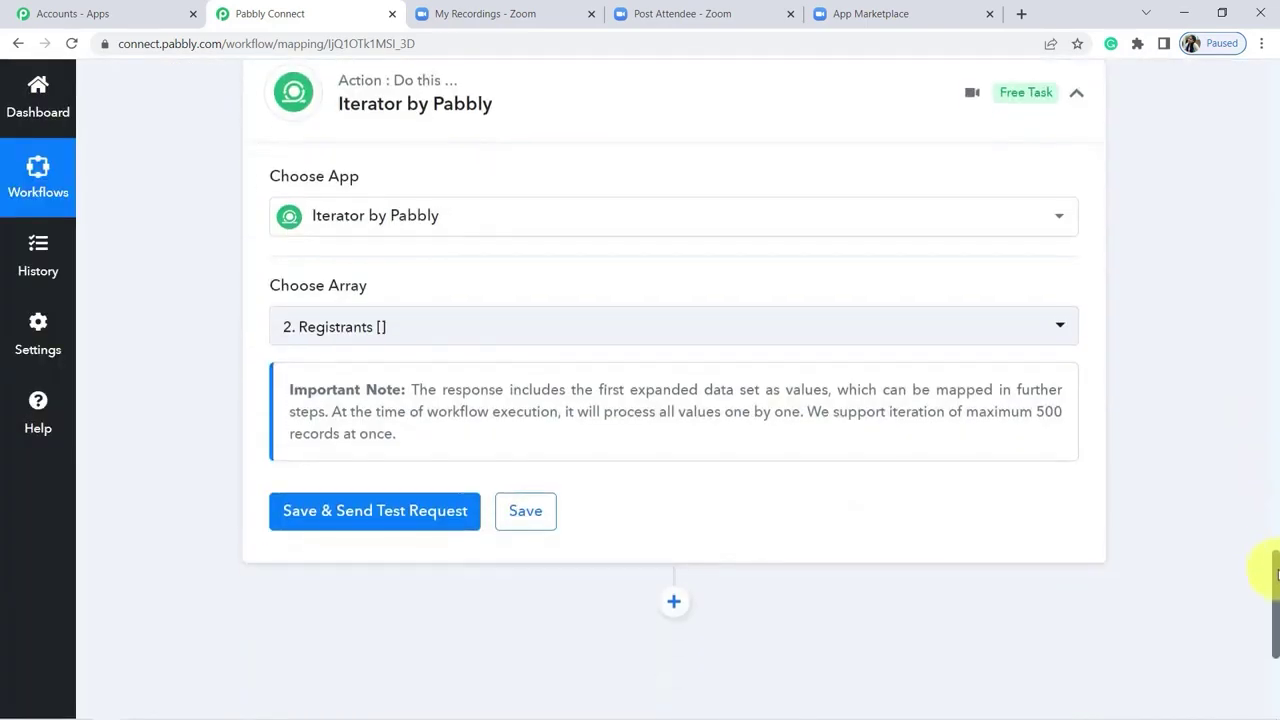
click(343, 338)
click(341, 488)
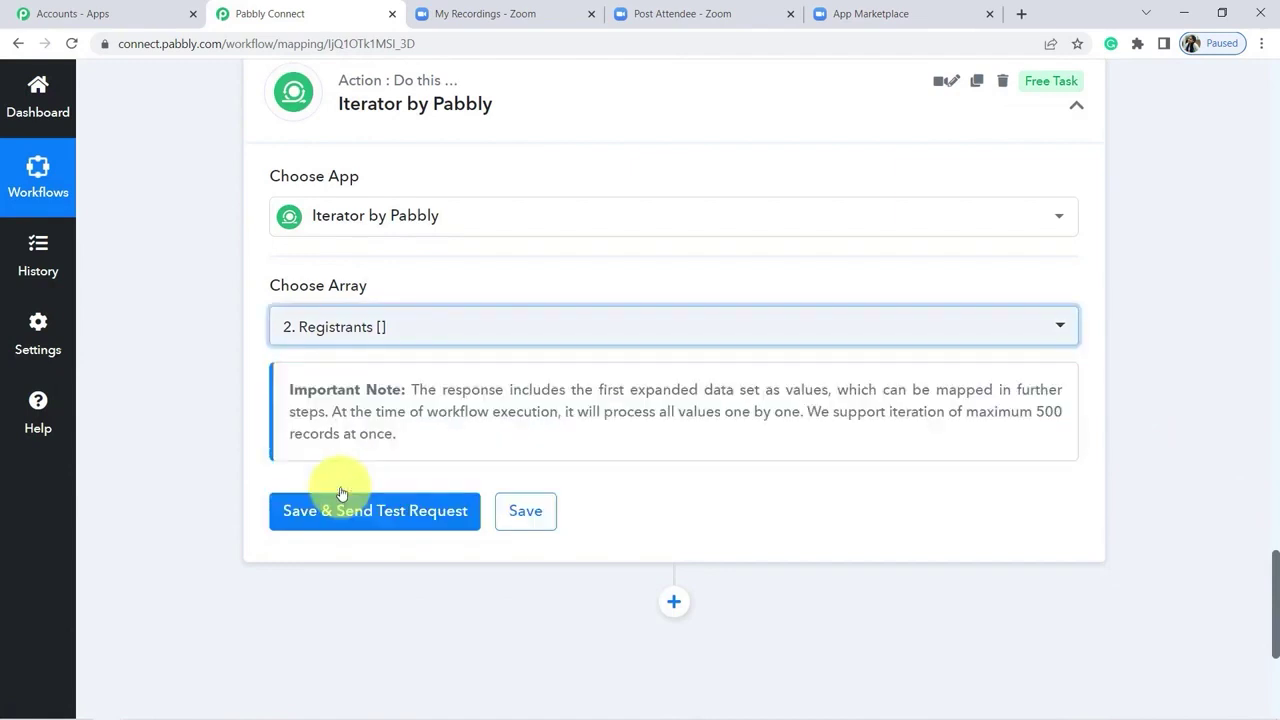
click(368, 513)
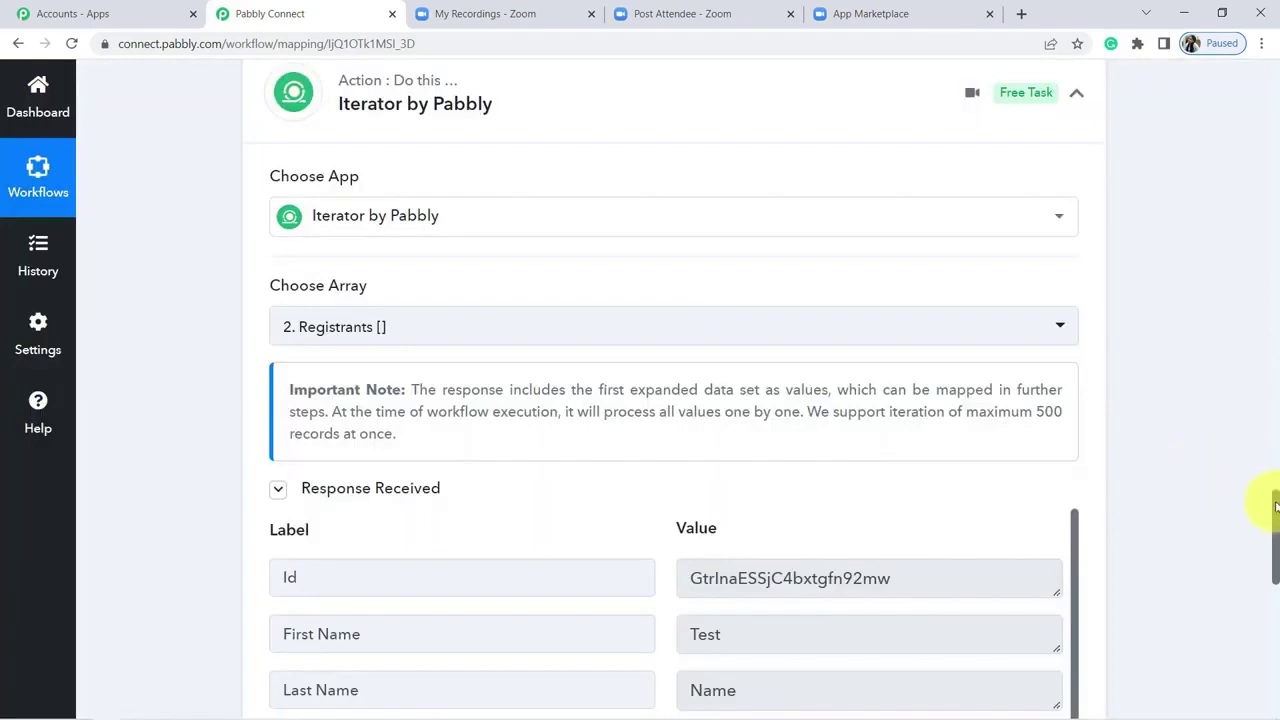
Step: Look over the Zoom meetings and recordings lists, then return to the Pabbly workflow
drag(1275, 507, 1270, 546)
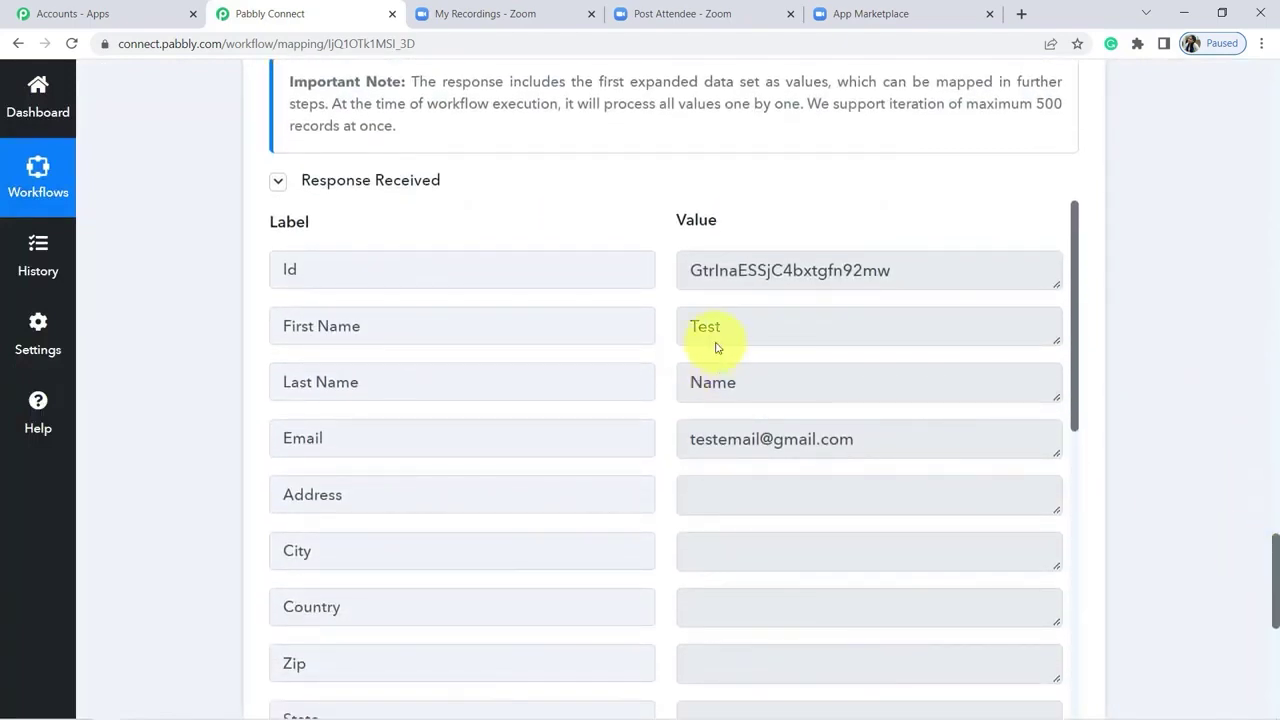
key(ctrl+Tab)
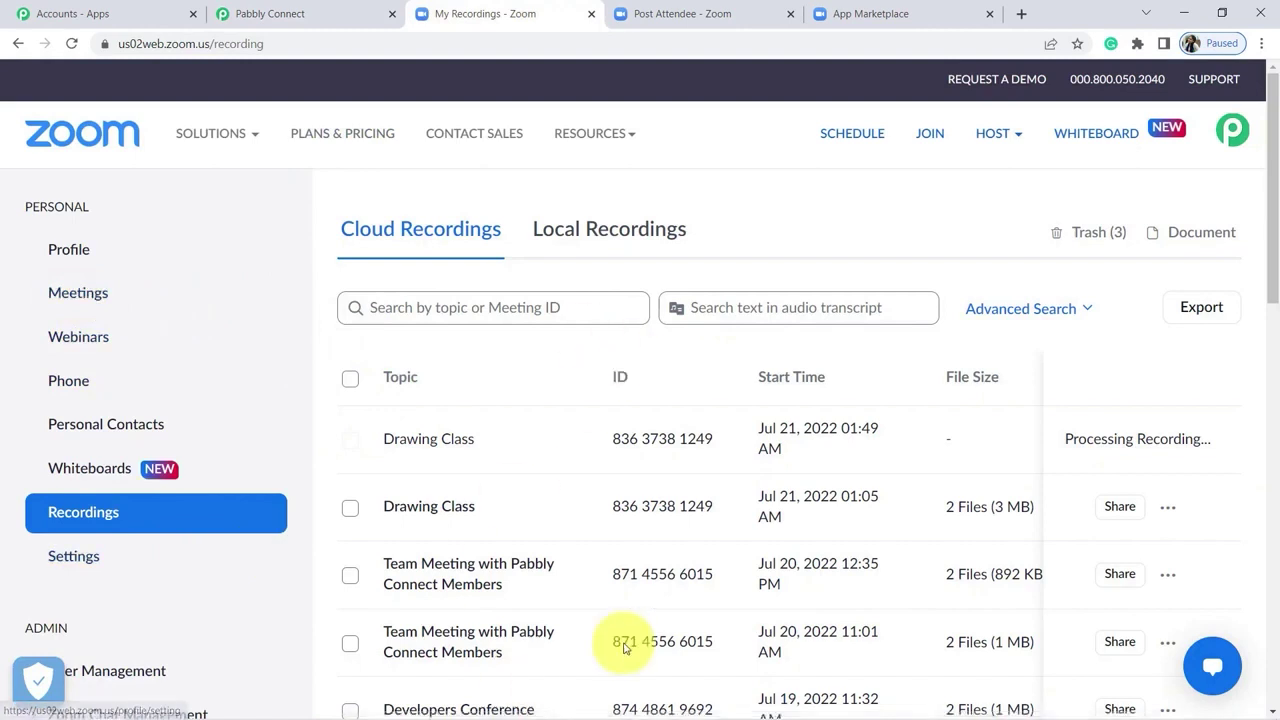
click(79, 294)
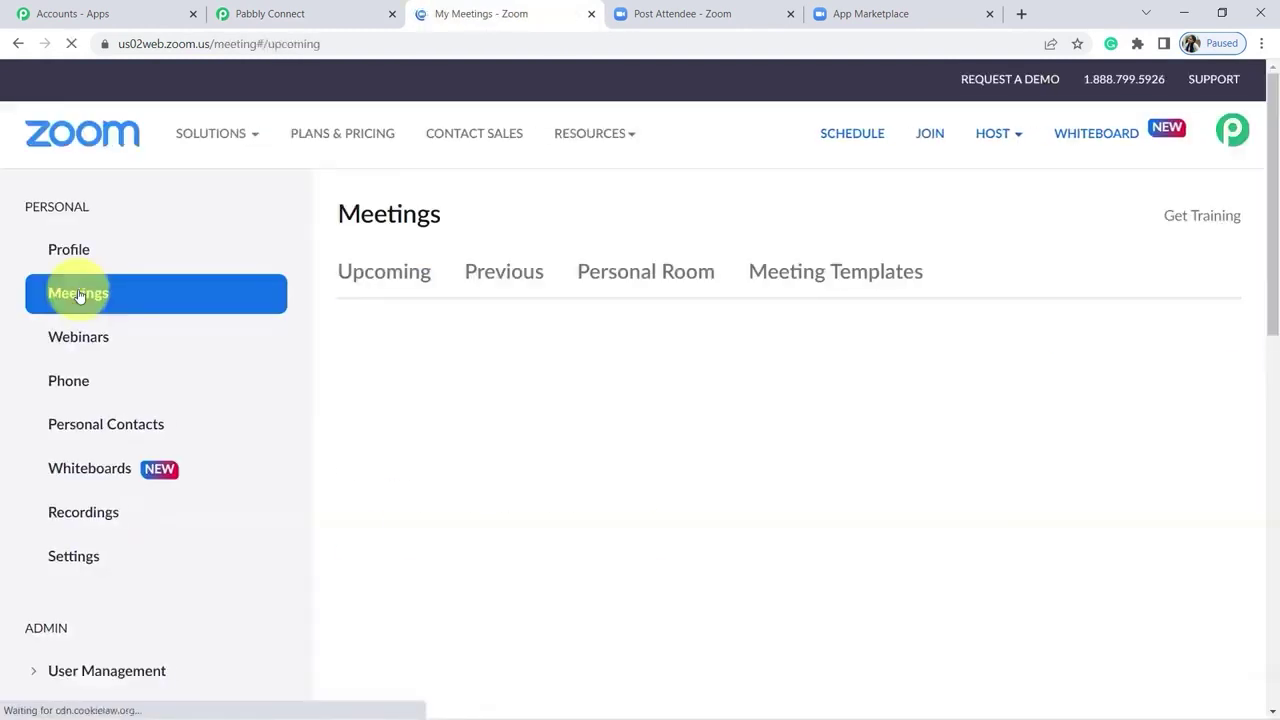
click(71, 514)
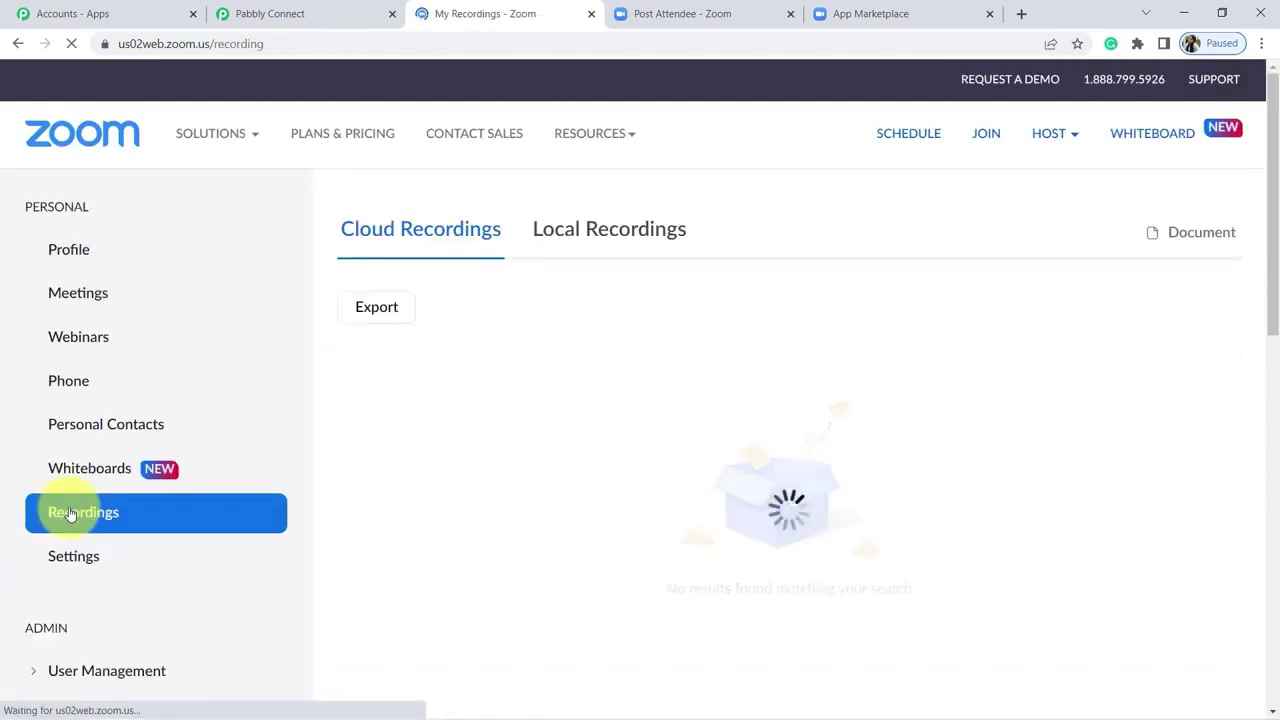
click(286, 8)
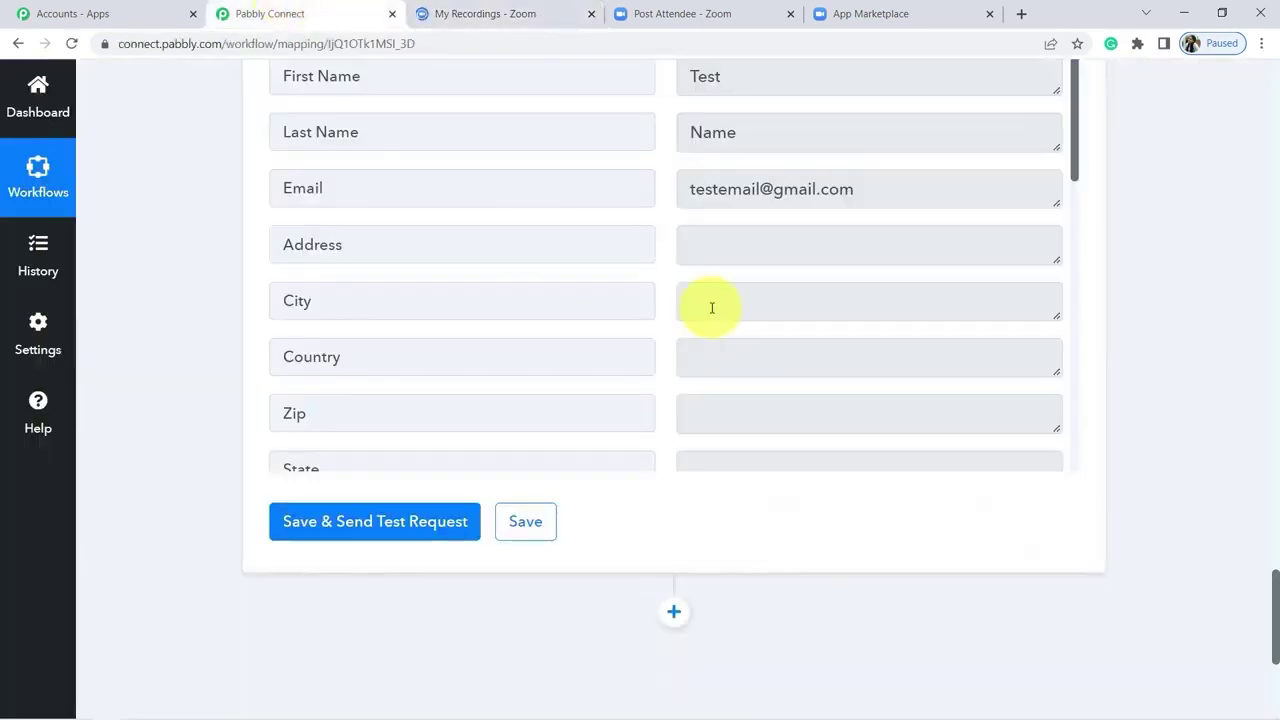
drag(1277, 583, 1274, 628)
Step: Add a Filter step whose condition checks the Payload Object Id field
click(677, 257)
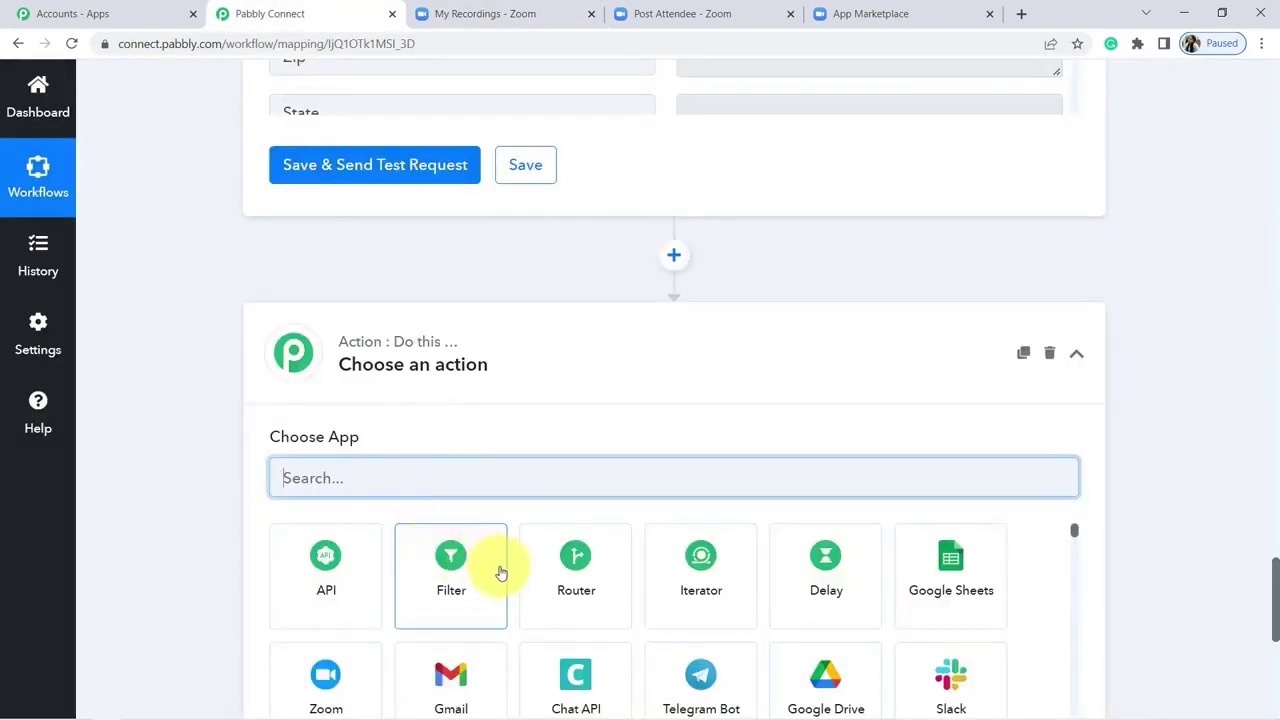
click(451, 568)
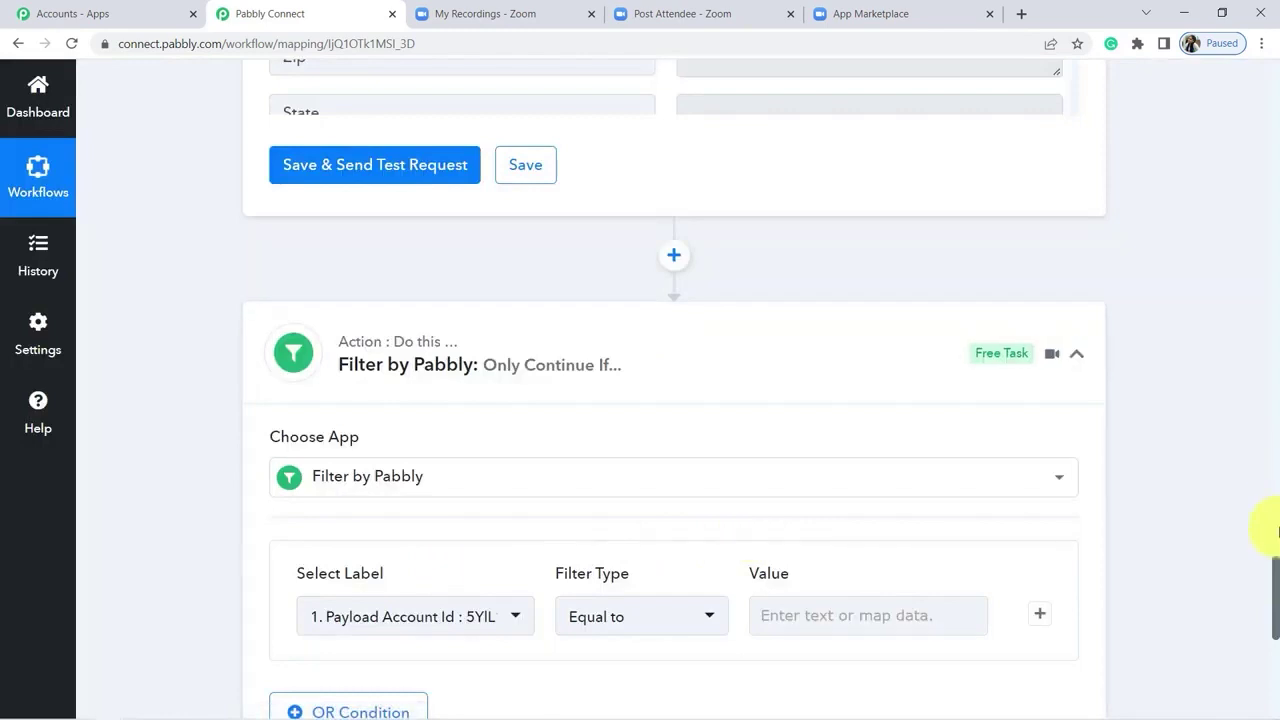
scroll(1260, 522, down, 3)
click(453, 389)
click(410, 493)
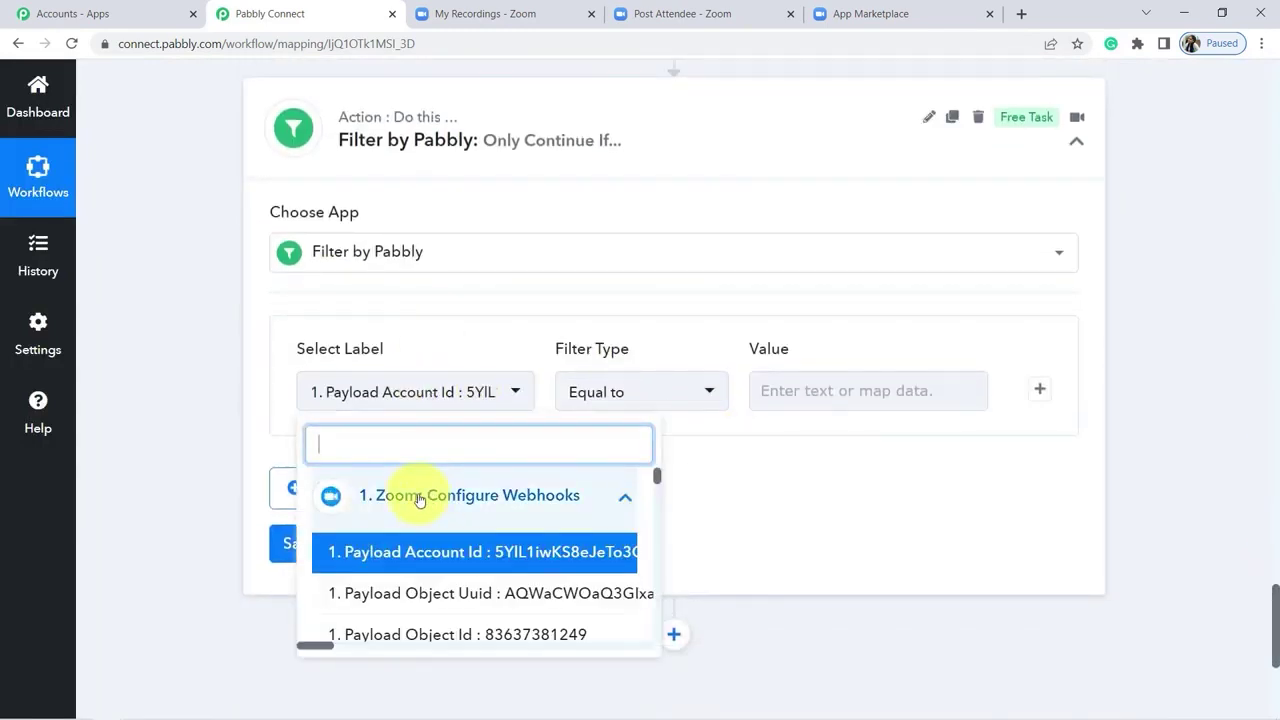
click(487, 636)
Step: Copy the Drawing Class meeting ID from Zoom into the filter value and test it
click(486, 14)
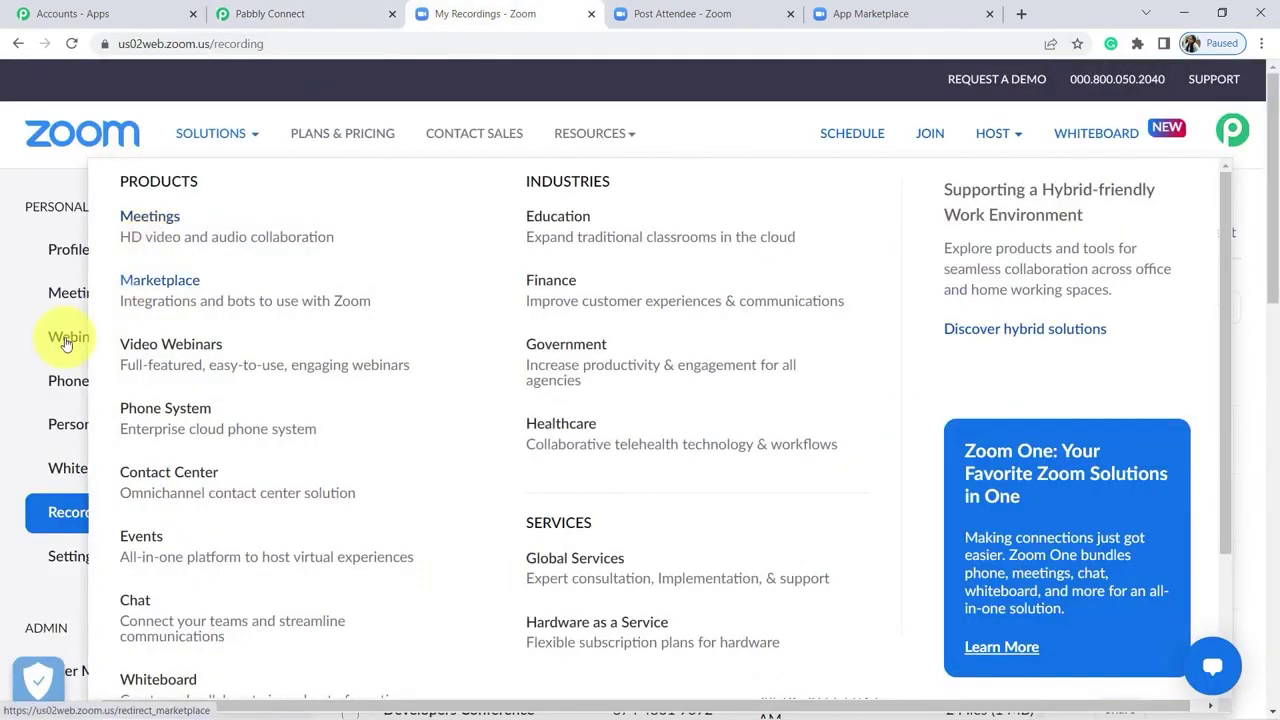
drag(697, 438, 713, 438)
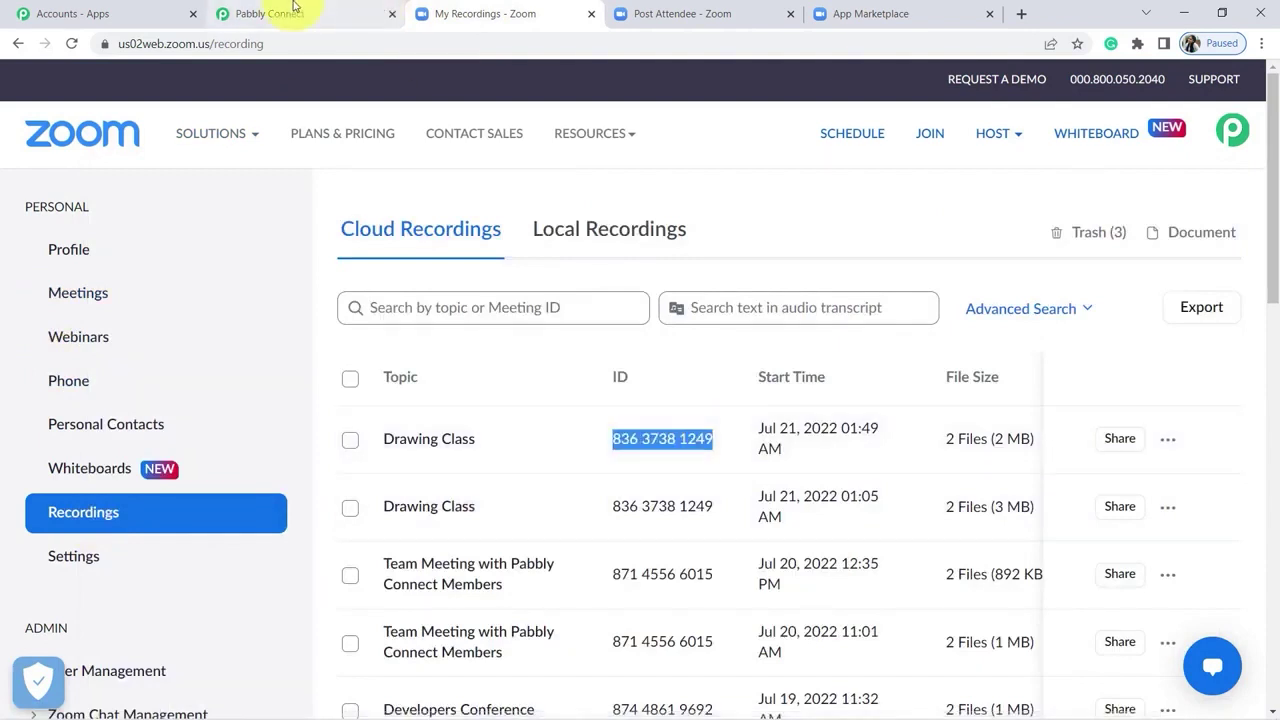
key(ctrl+c)
click(270, 14)
click(805, 390)
key(ctrl+v)
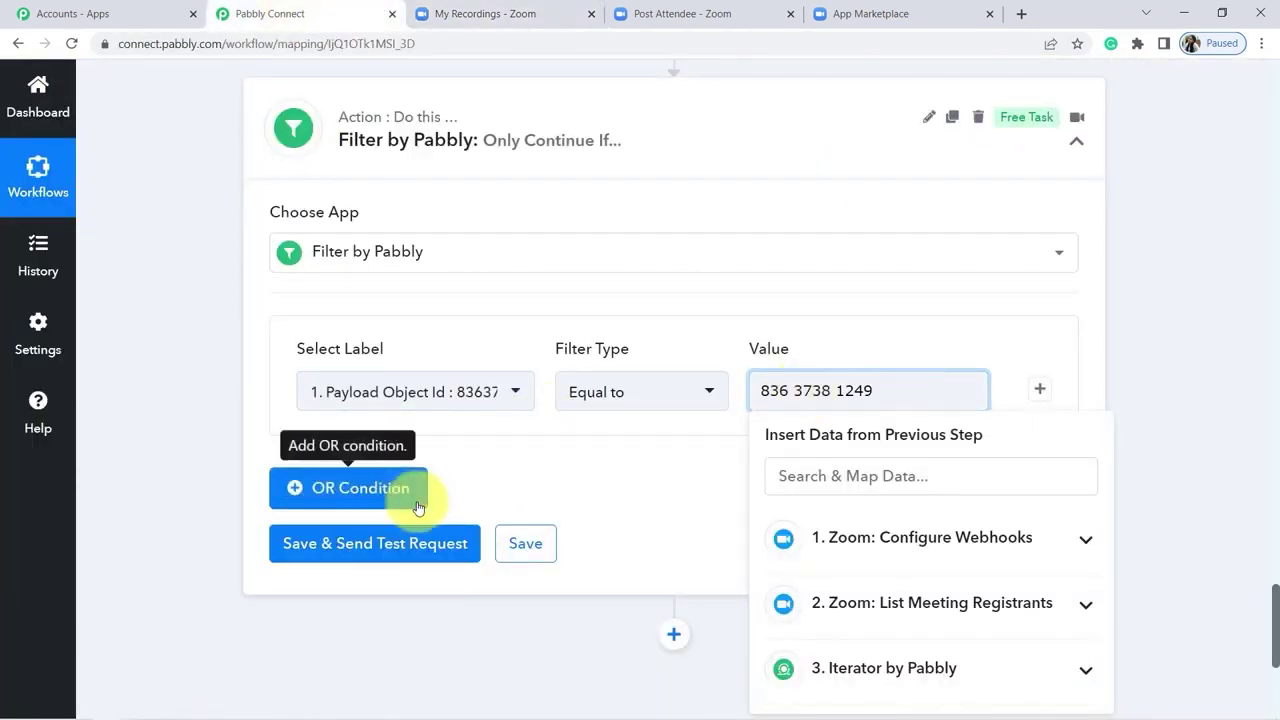
click(323, 543)
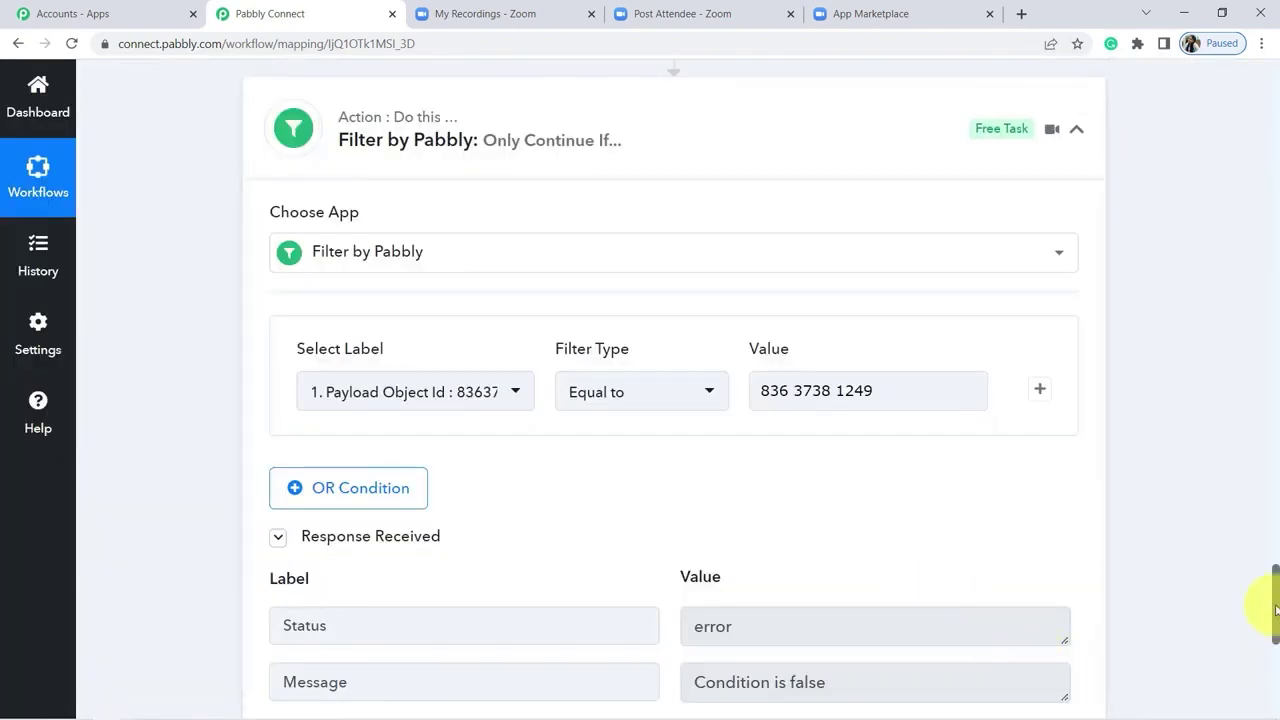
drag(1275, 607, 1275, 620)
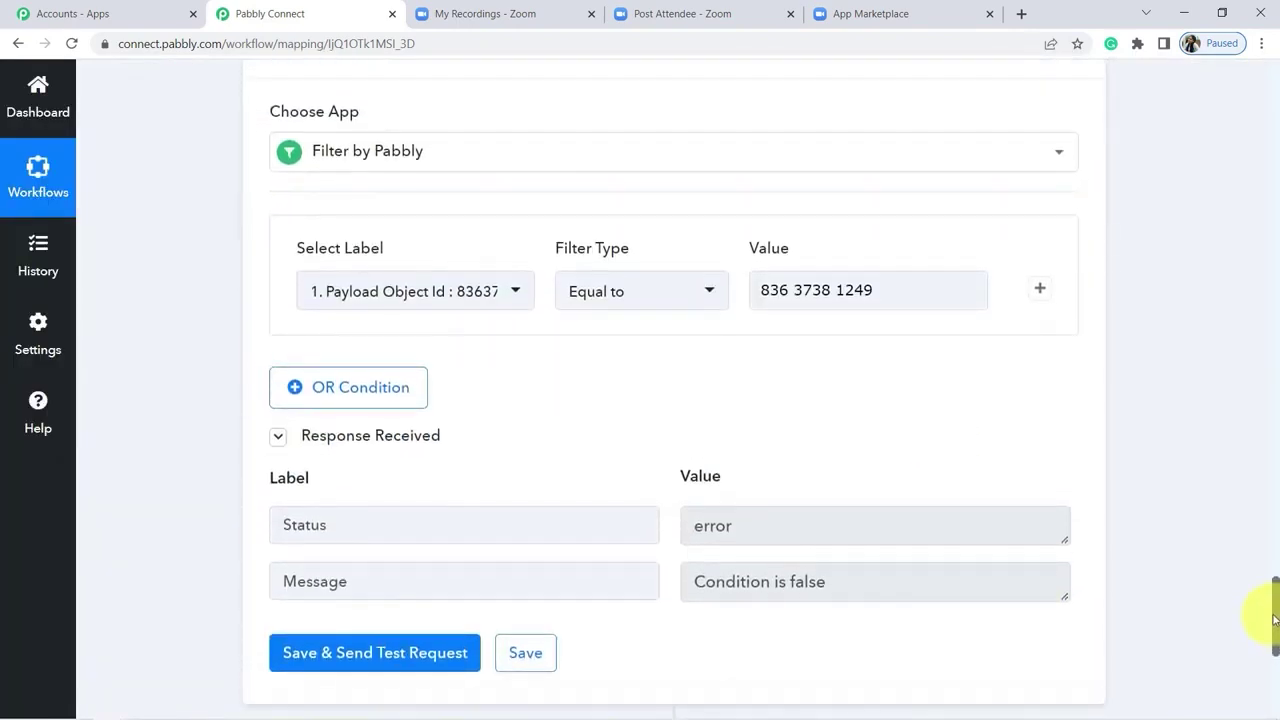
click(797, 292)
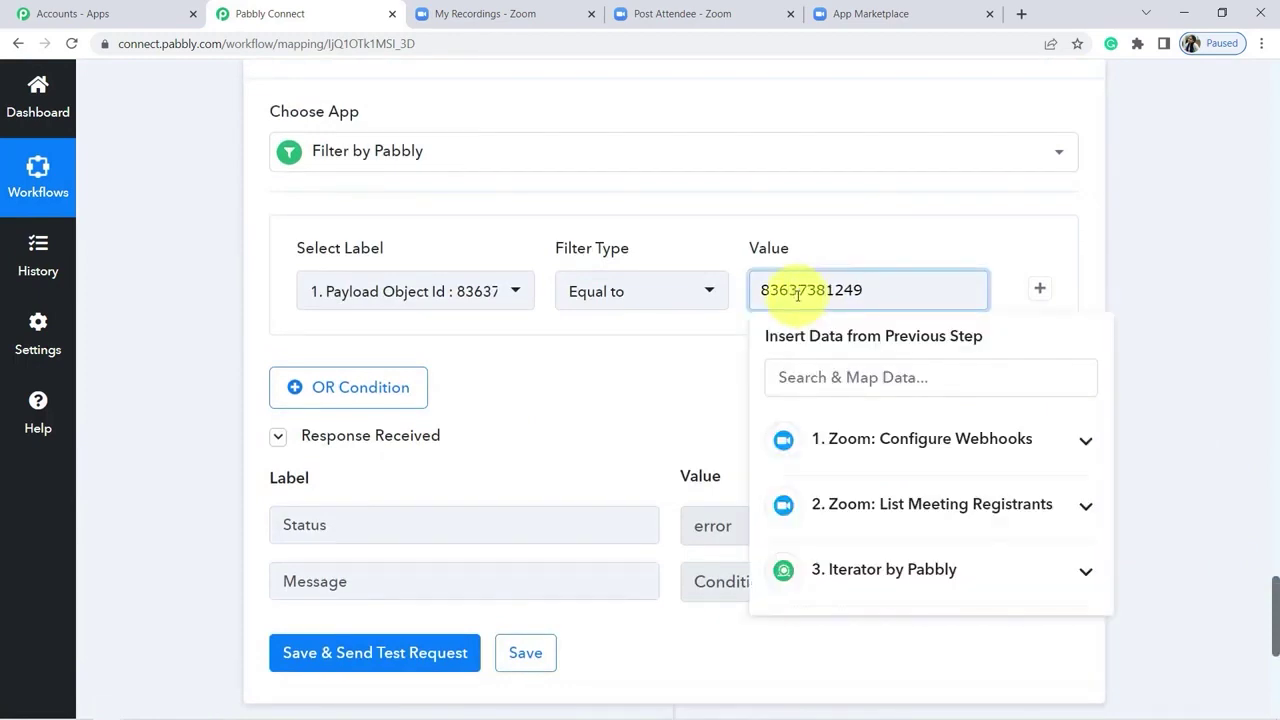
click(931, 269)
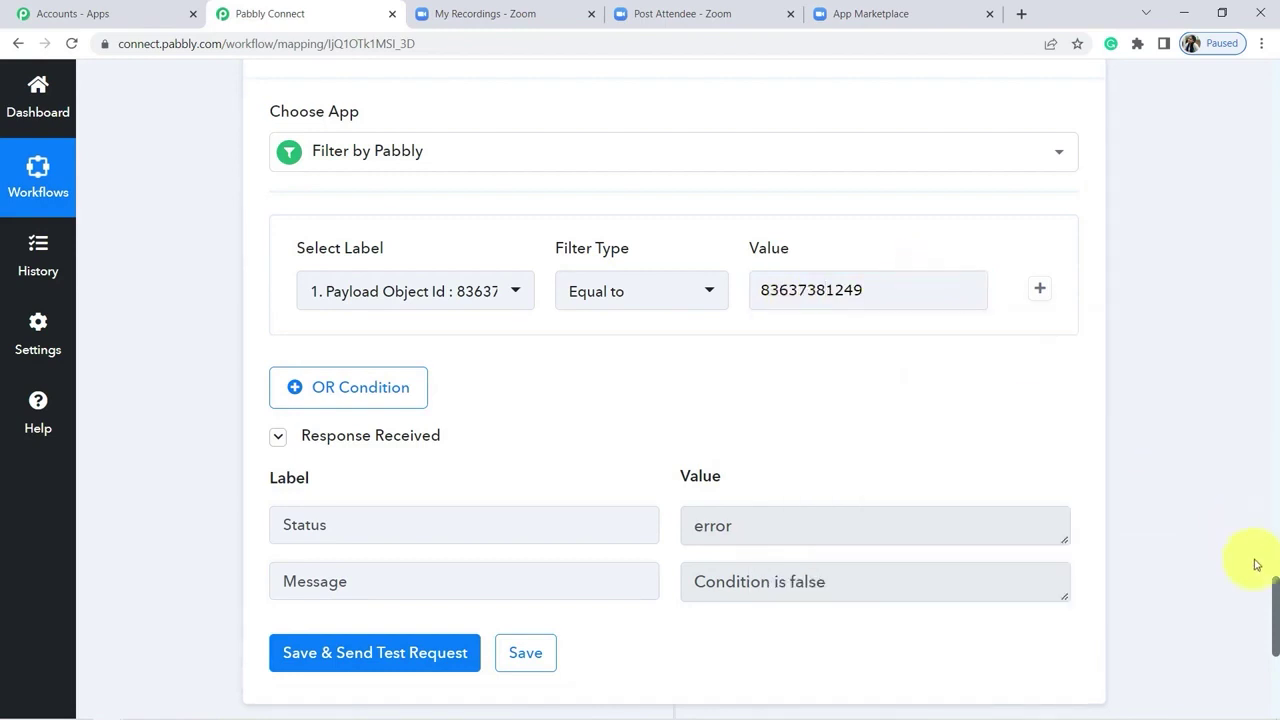
scroll(351, 534, down, 2)
click(348, 528)
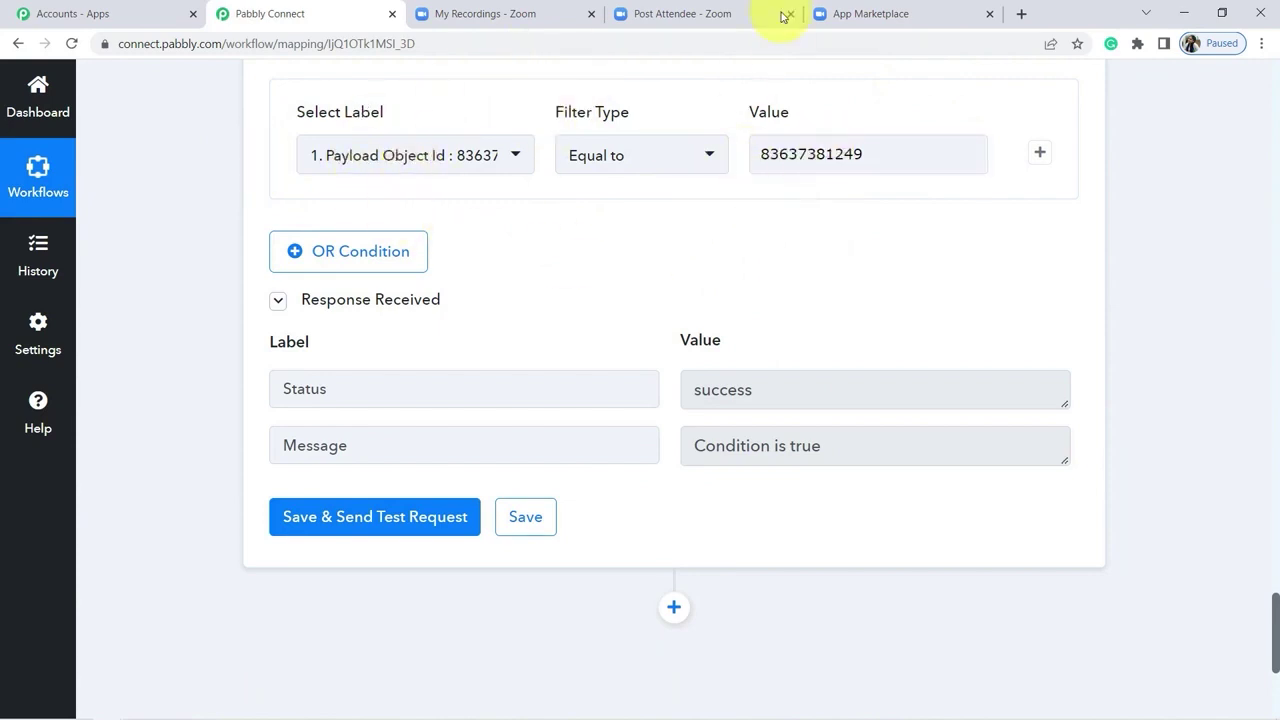
scroll(620, 478, down, 4)
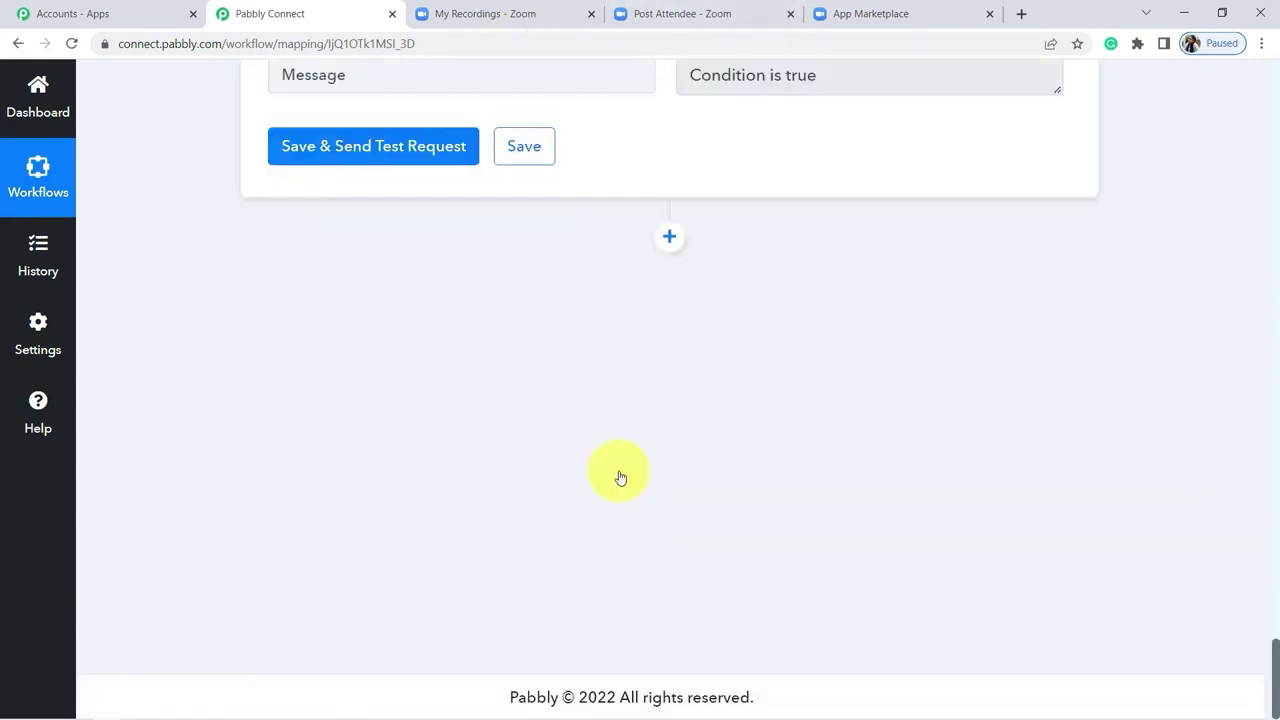
Step: Add a WhatsApp Cloud API action with the Send Template Message event
click(670, 240)
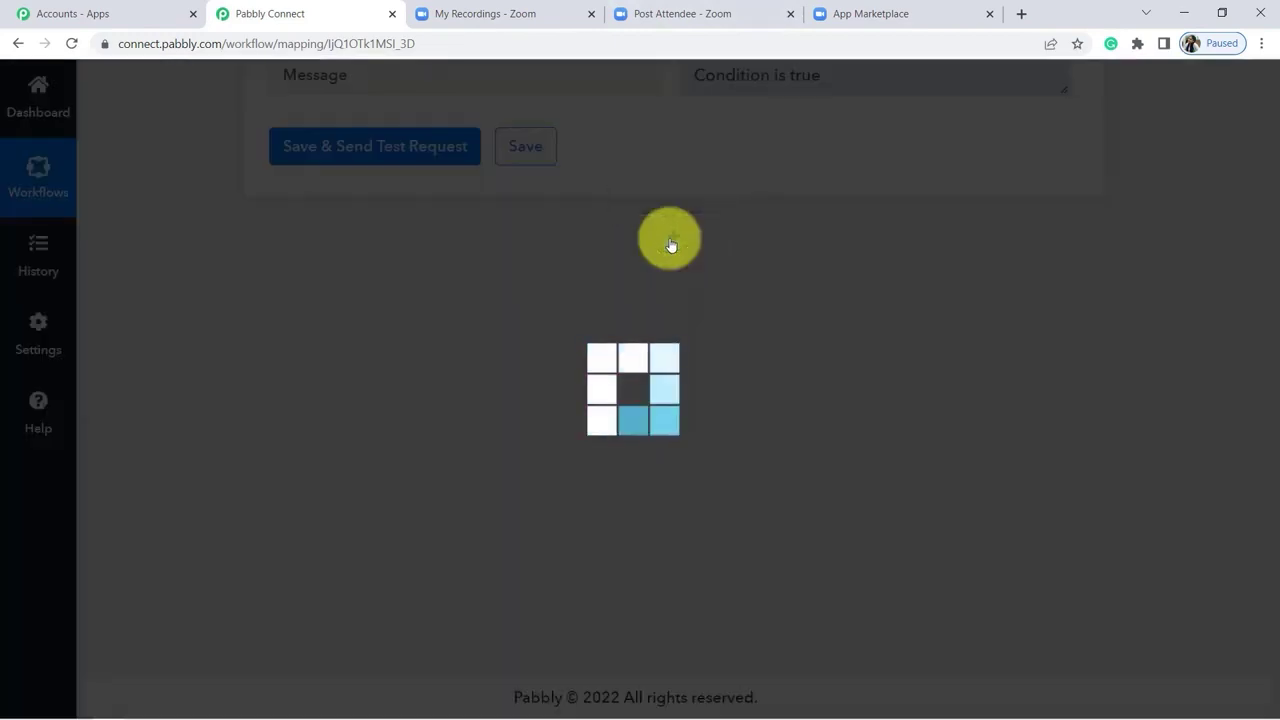
click(366, 450)
text(what)
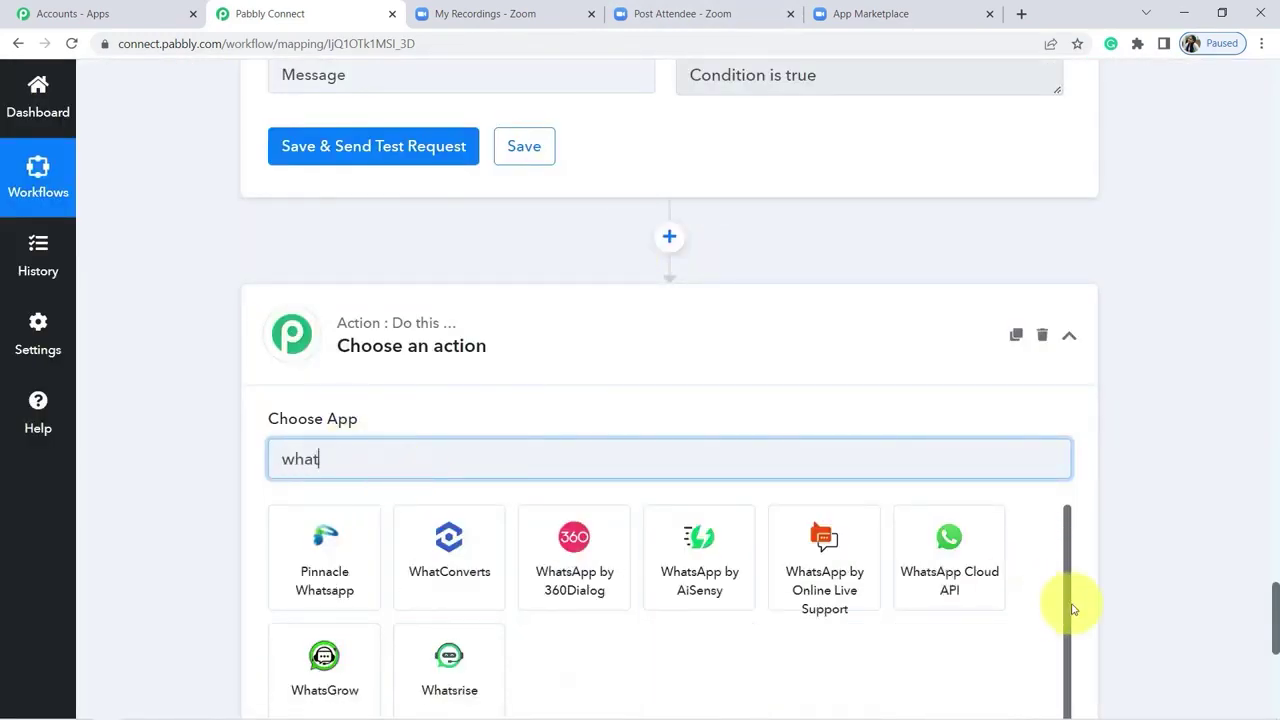
click(975, 571)
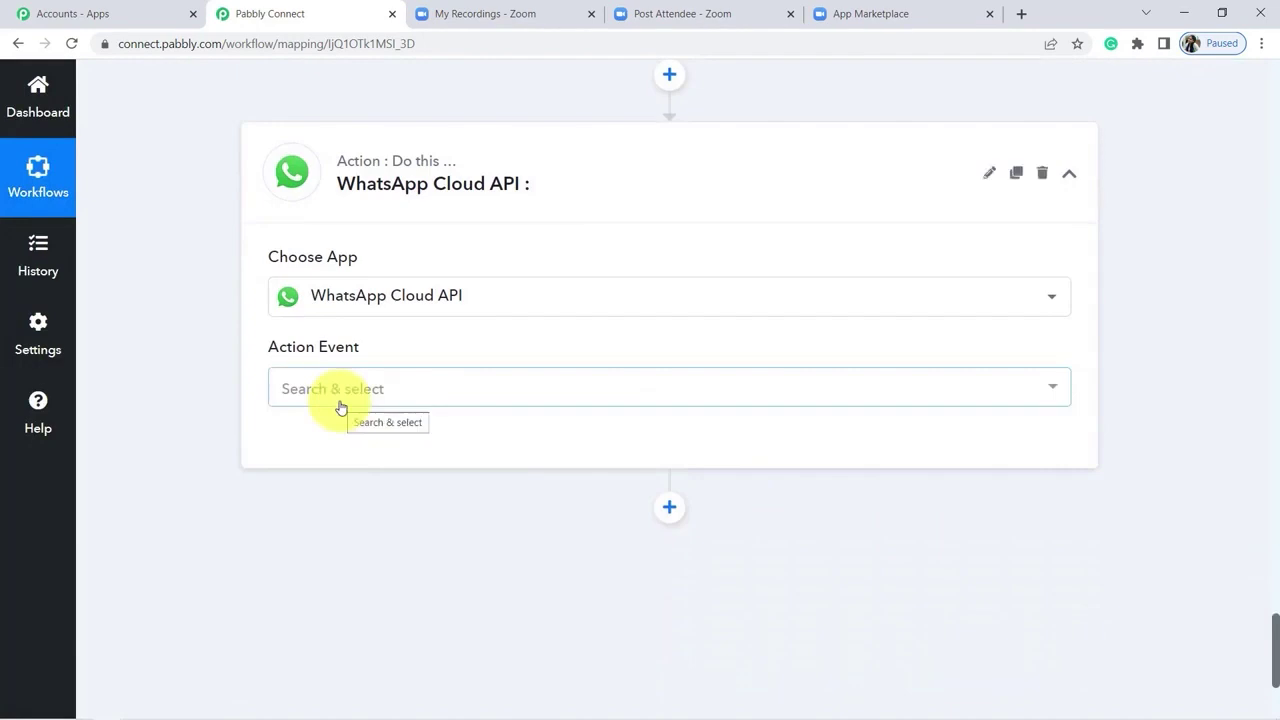
click(308, 398)
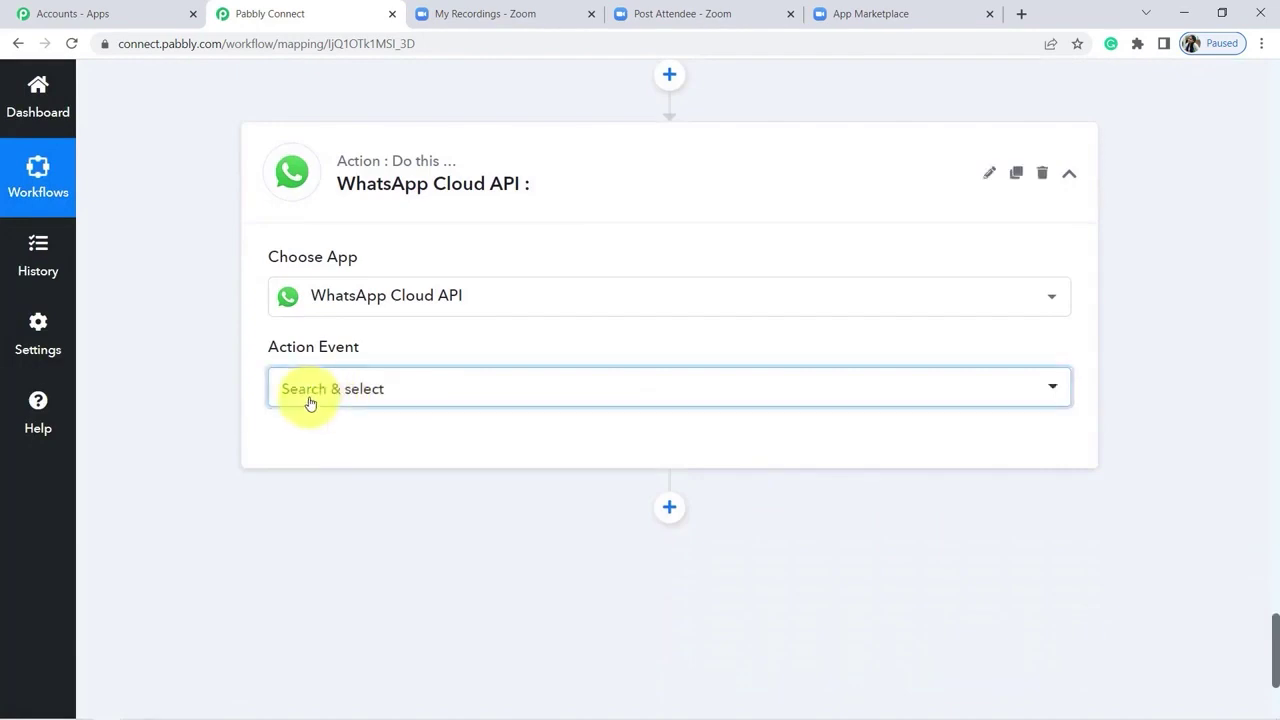
click(307, 498)
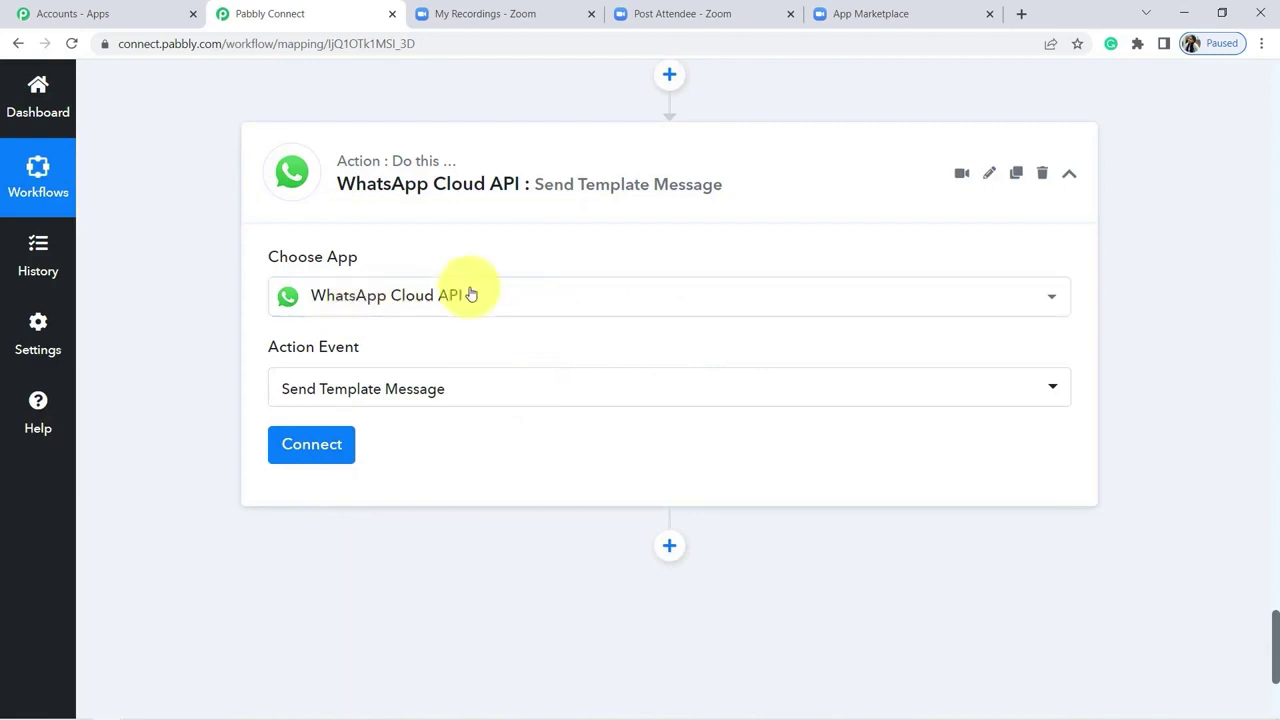
Step: Start a new WhatsApp Cloud API connection and enter developers.facebook.com in a new tab
click(313, 448)
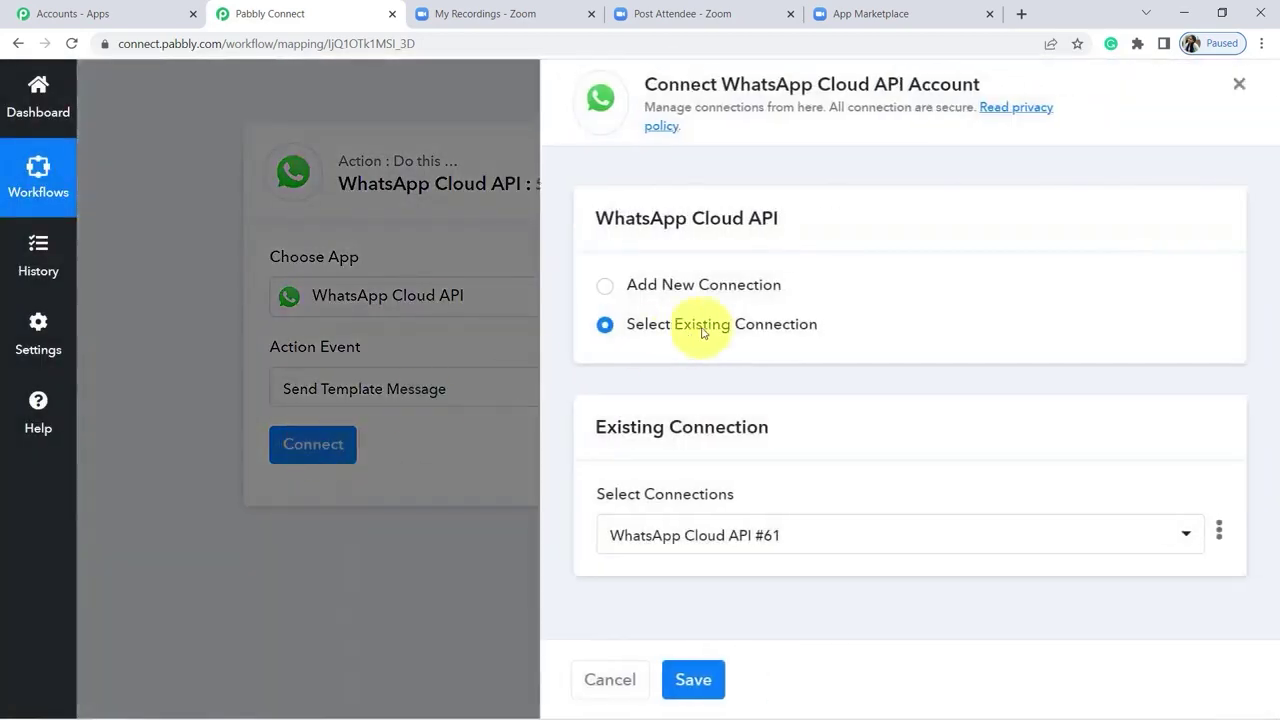
click(604, 295)
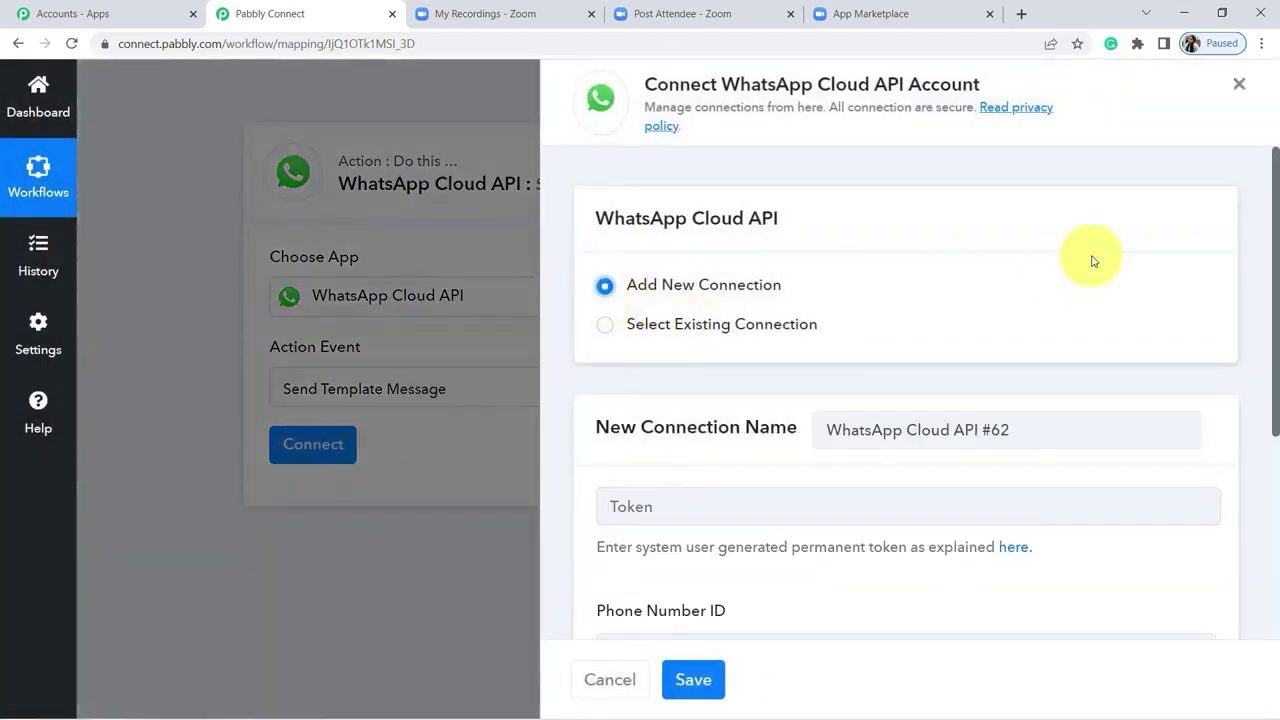
scroll(1265, 250, down, 1)
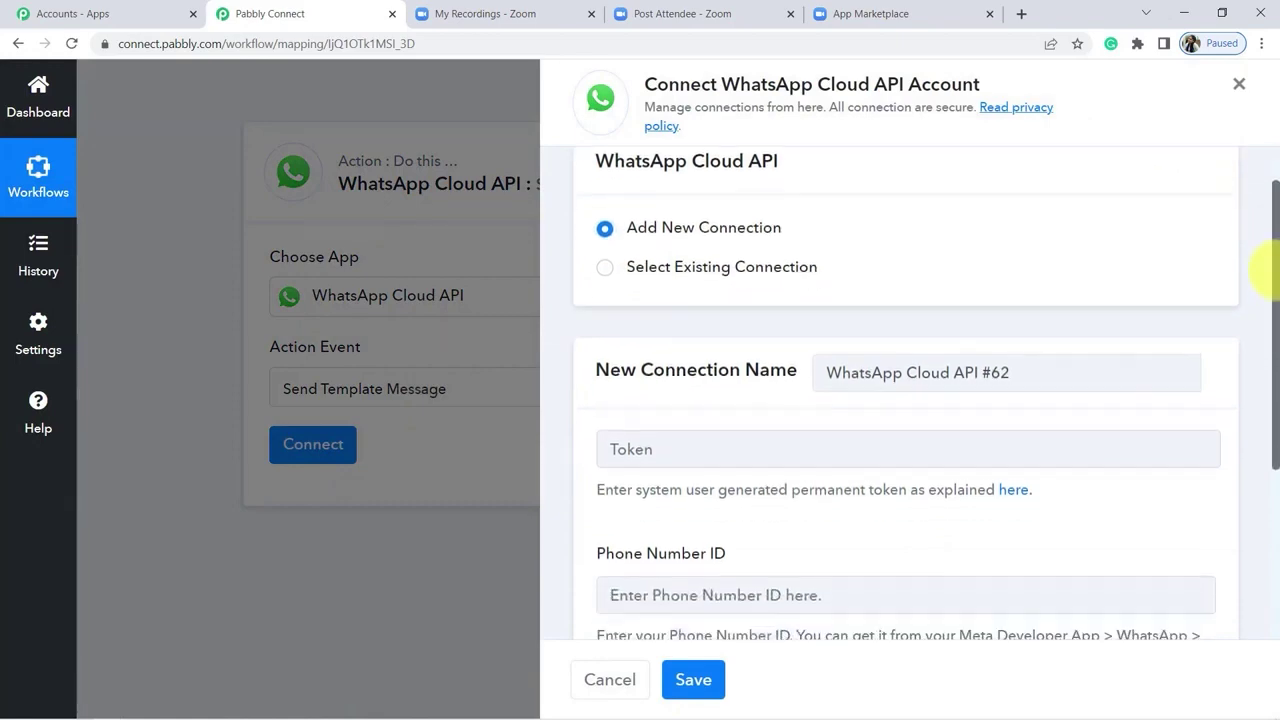
click(1021, 13)
text(developers.facebook.com)
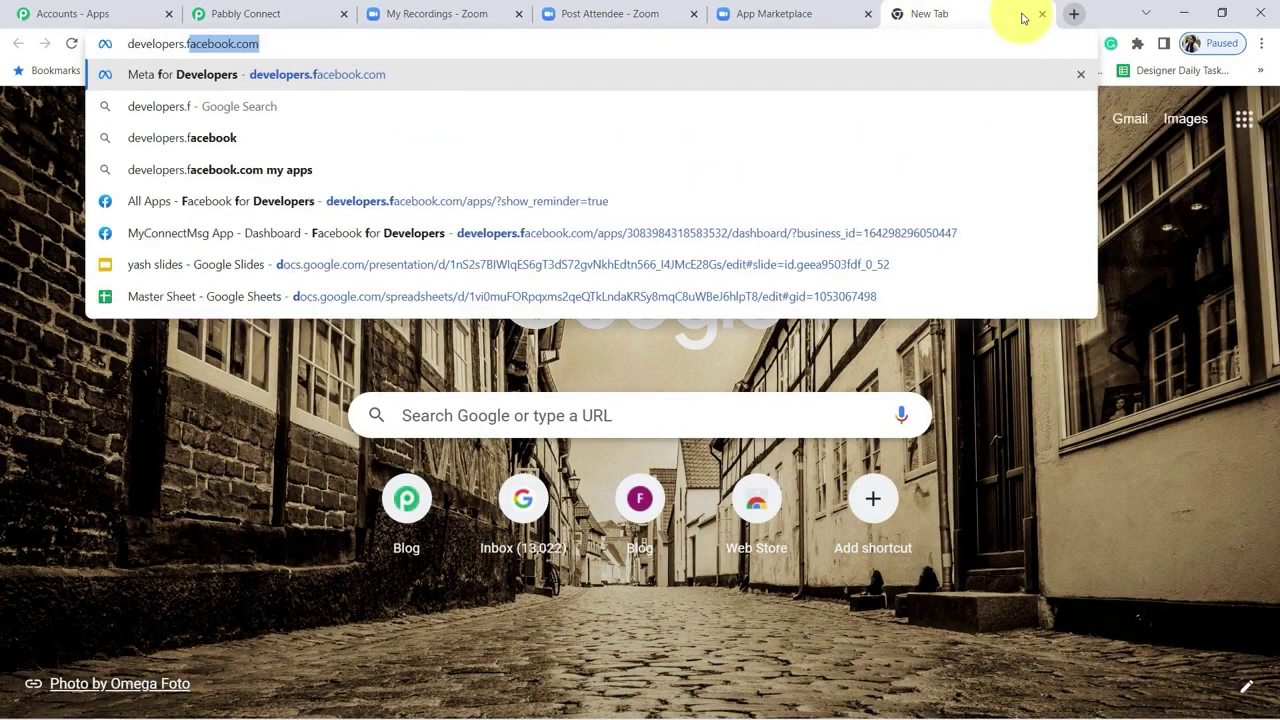
Step: Log in to Meta for Developers and open MyConnectMsg App's WhatsApp Getting Started page
key(Return)
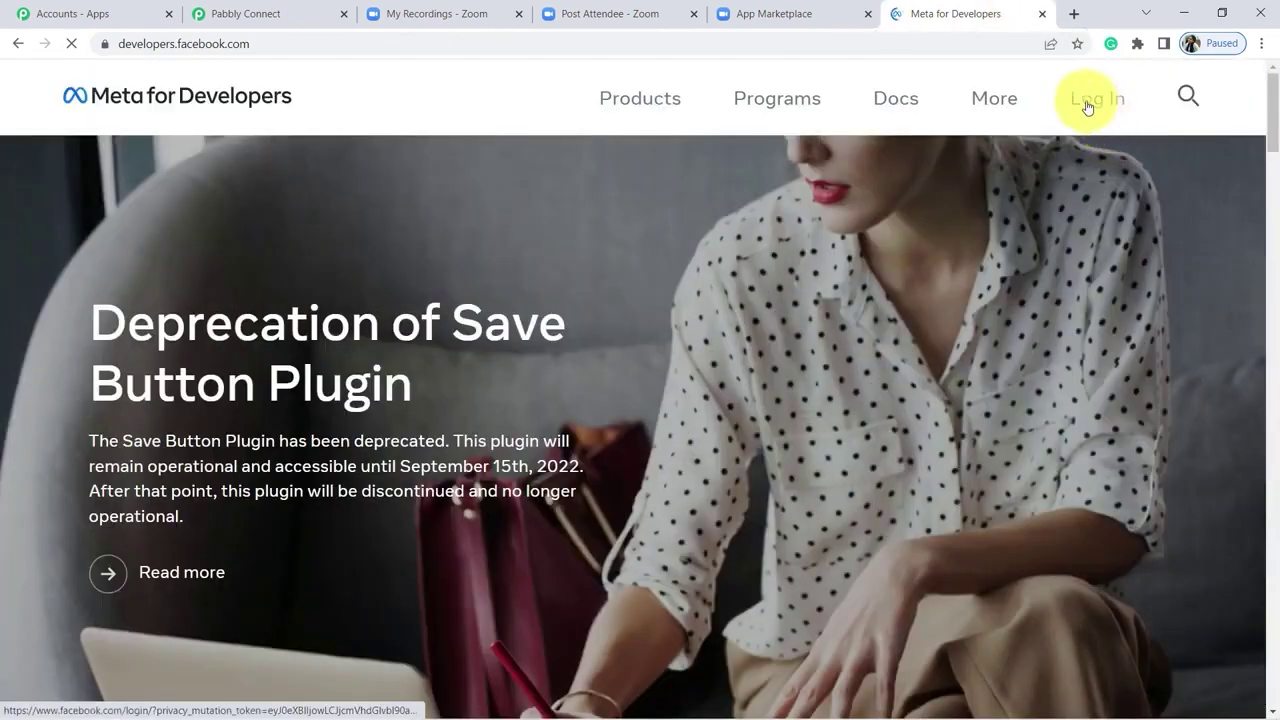
click(1088, 107)
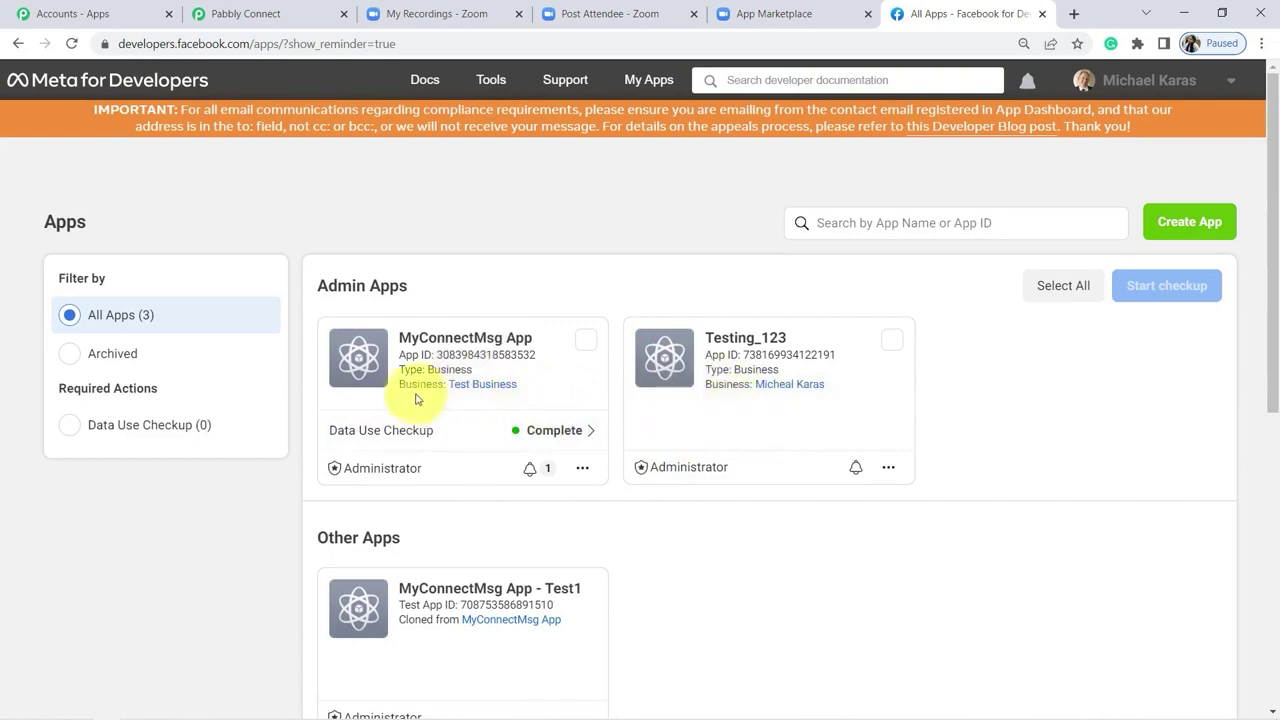
click(453, 341)
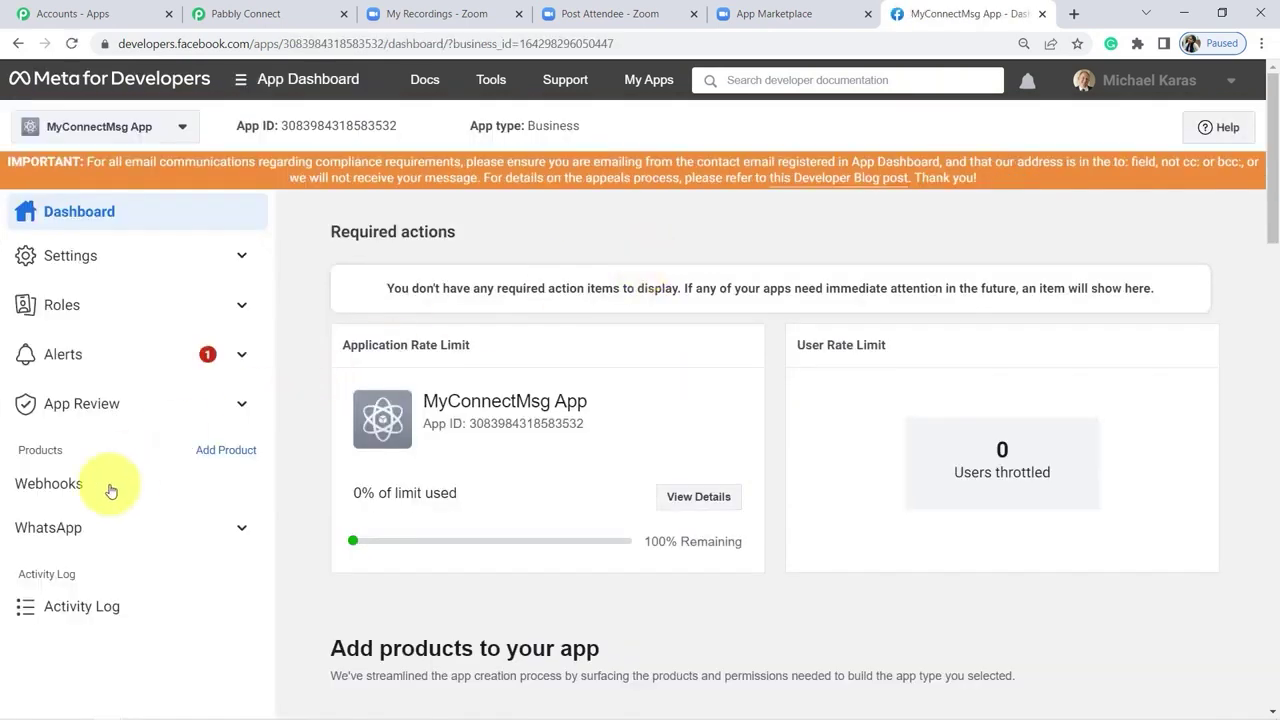
click(56, 530)
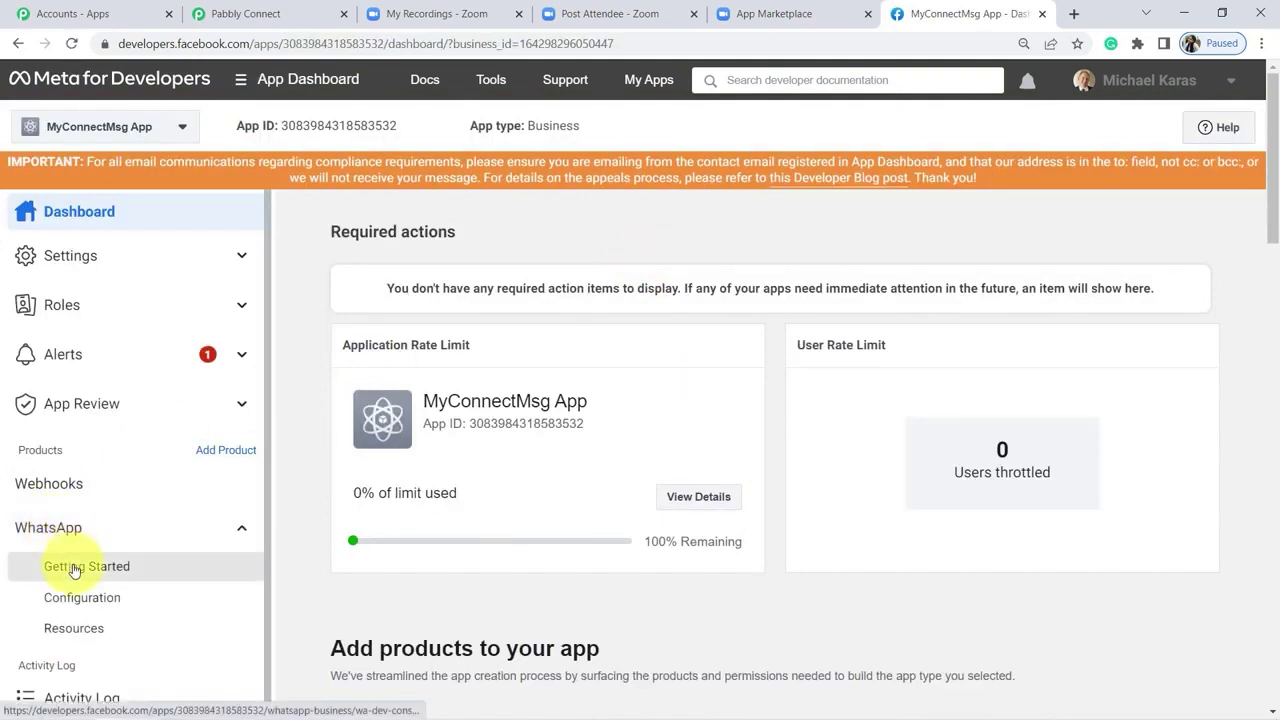
click(73, 568)
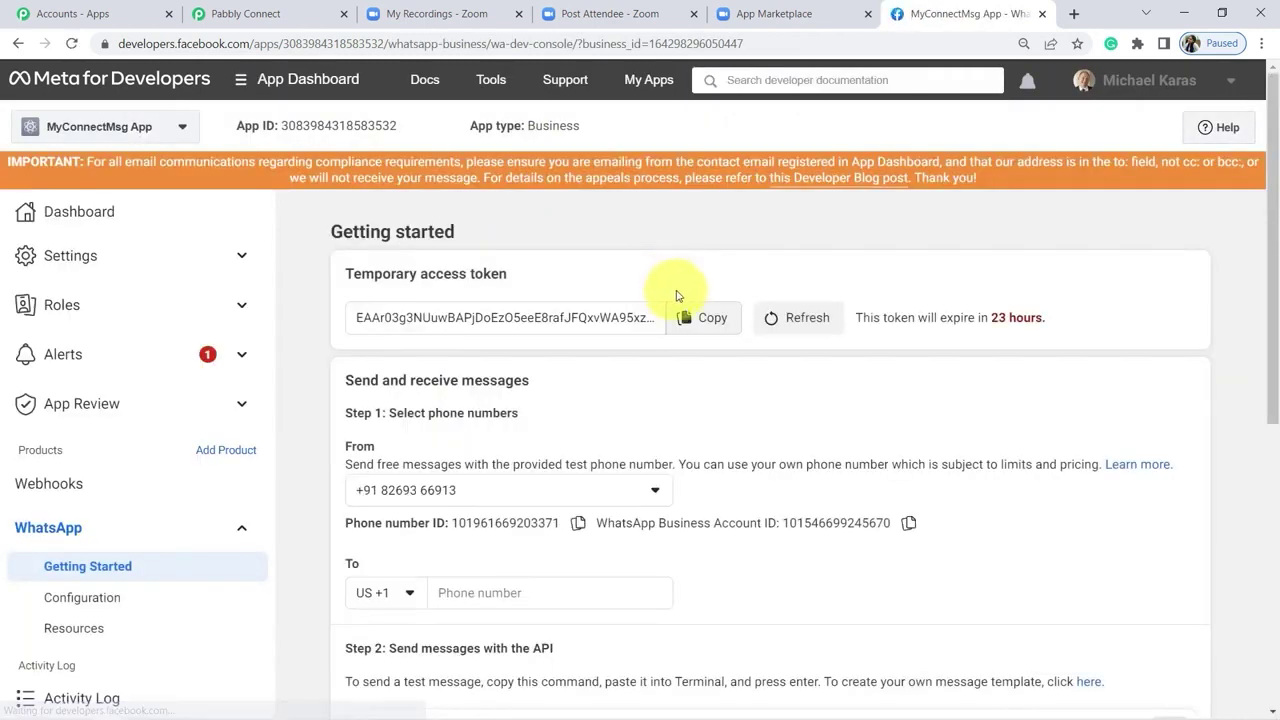
Step: Copy the temporary access token into Pabbly's Token field
click(690, 315)
drag(373, 276, 491, 273)
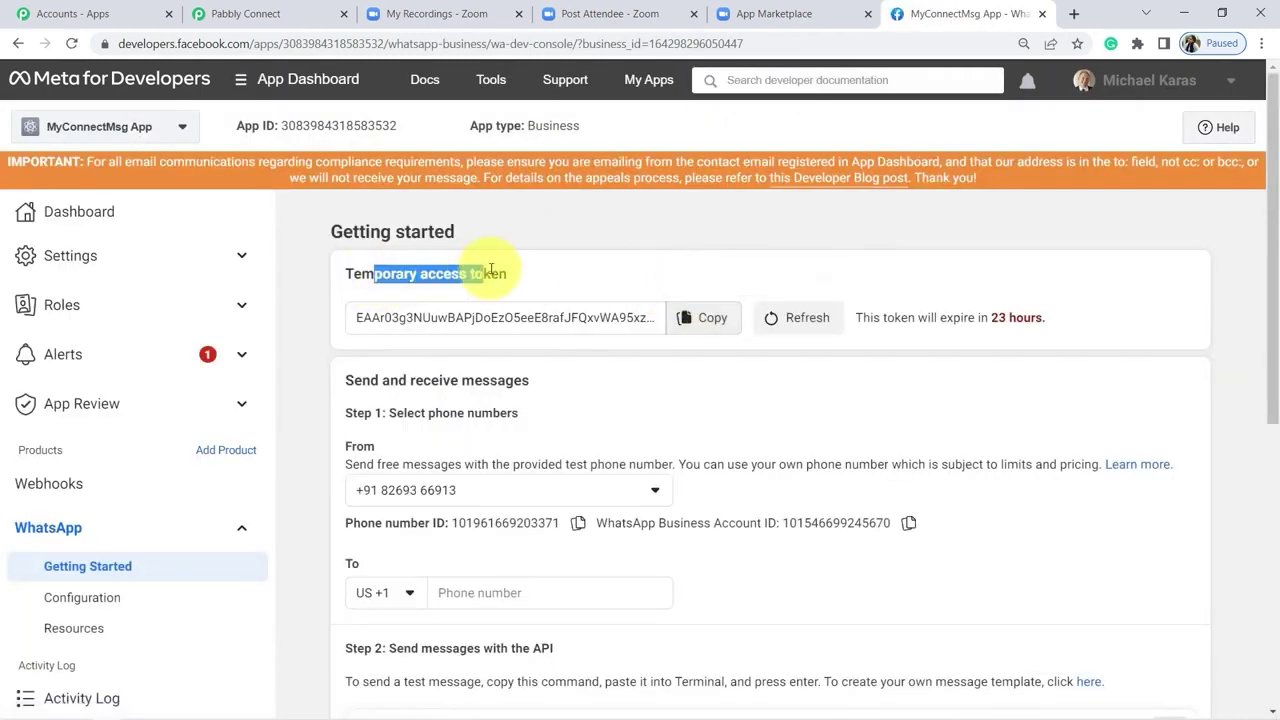
click(712, 318)
click(440, 14)
click(250, 14)
click(695, 238)
key(ctrl+v)
drag(736, 280, 937, 280)
Step: Copy the Phone Number ID and WhatsApp Business Account ID into the connection form
drag(938, 6, 440, 14)
double_click(510, 523)
key(ctrl+c)
click(225, 14)
click(700, 385)
key(ctrl+v)
click(440, 14)
double_click(909, 523)
key(ctrl+c)
click(250, 14)
click(677, 557)
key(ctrl+v)
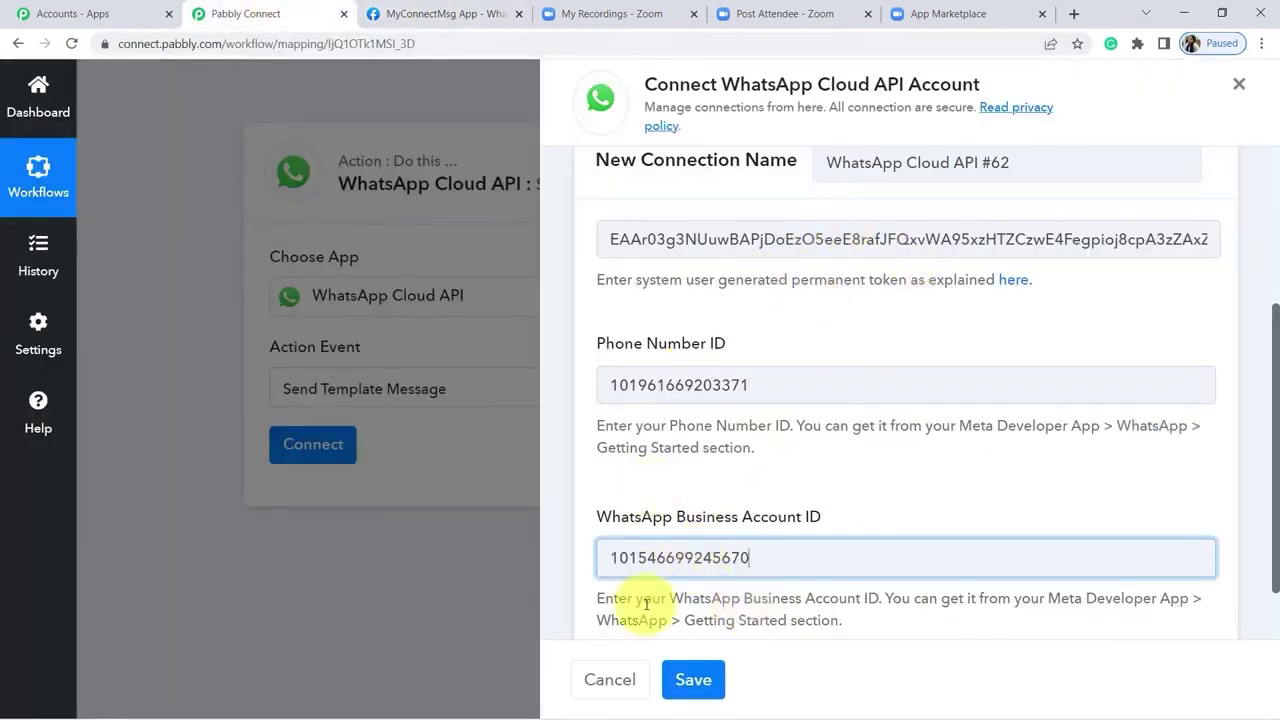
Step: Save the WhatsApp connection and choose the zoom_recording template
click(695, 683)
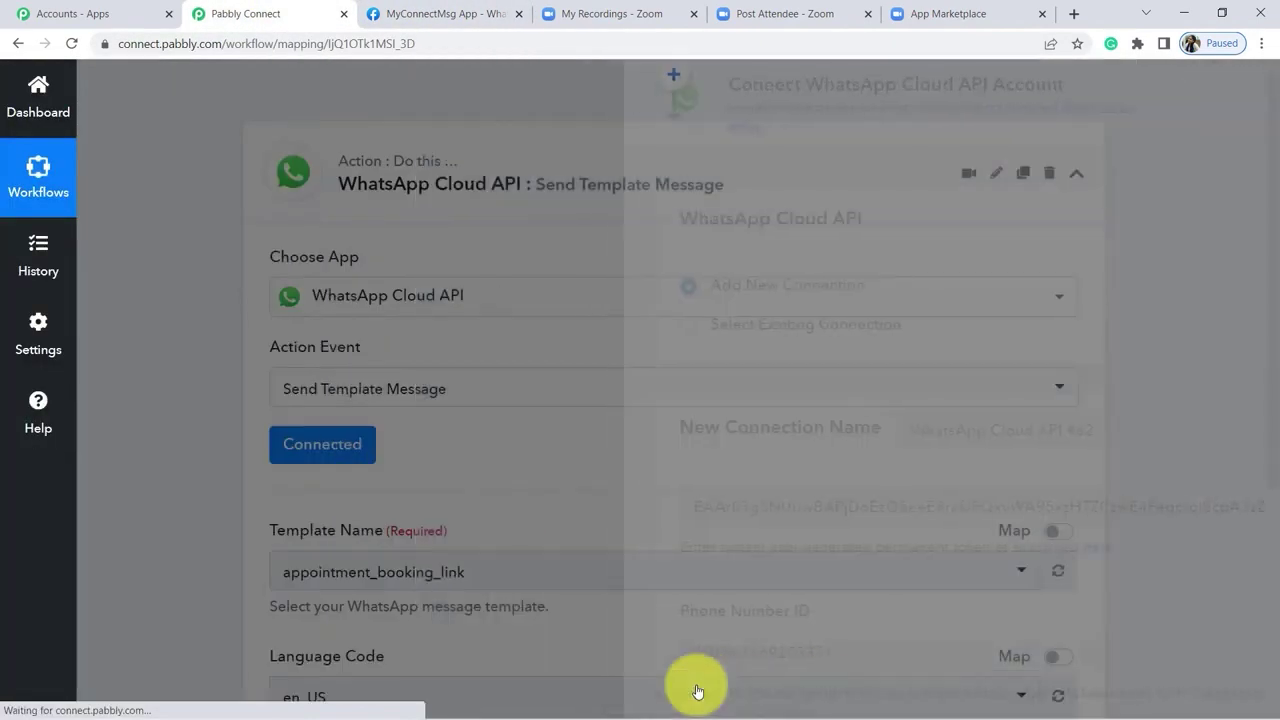
scroll(1270, 586, down, 4)
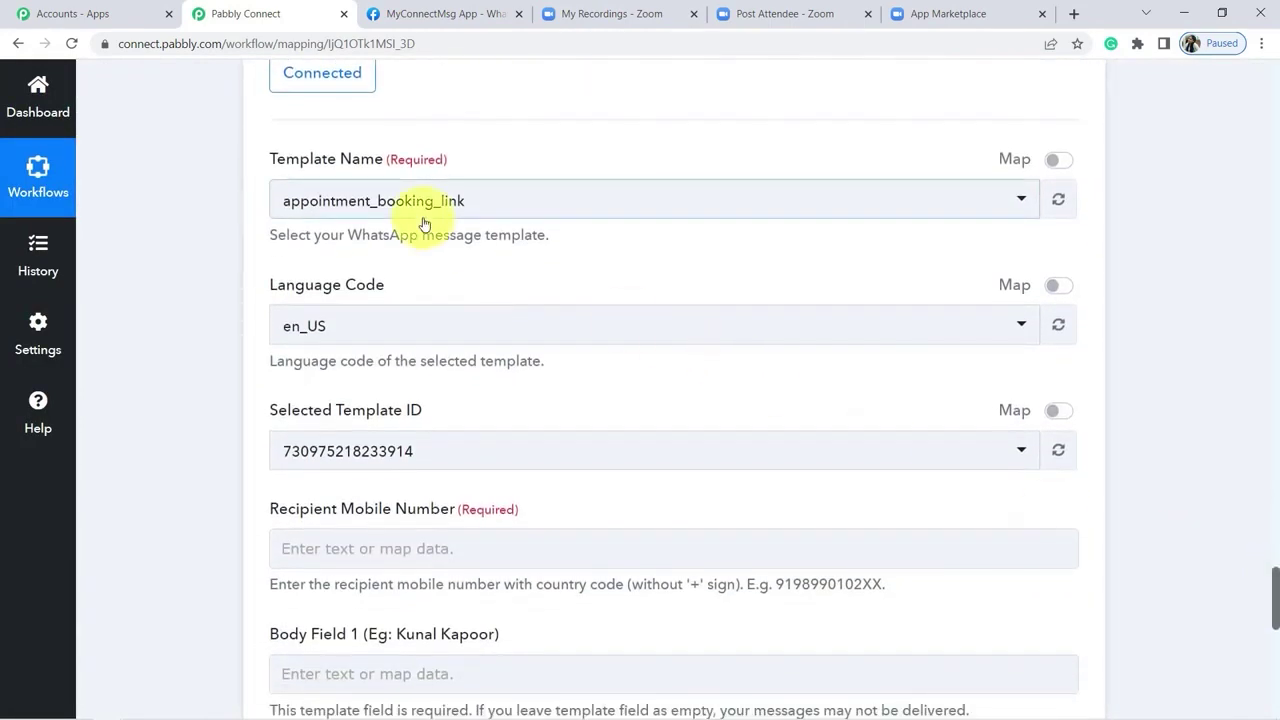
click(367, 211)
text(z)
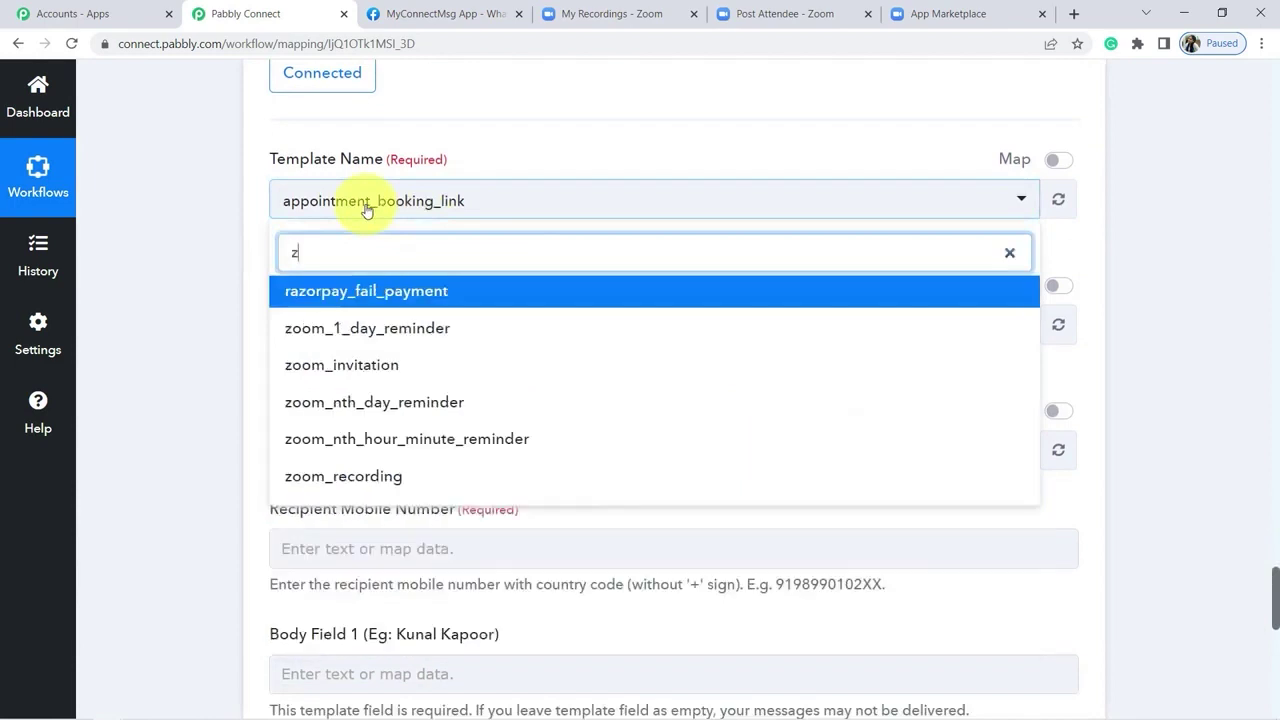
text(oom)
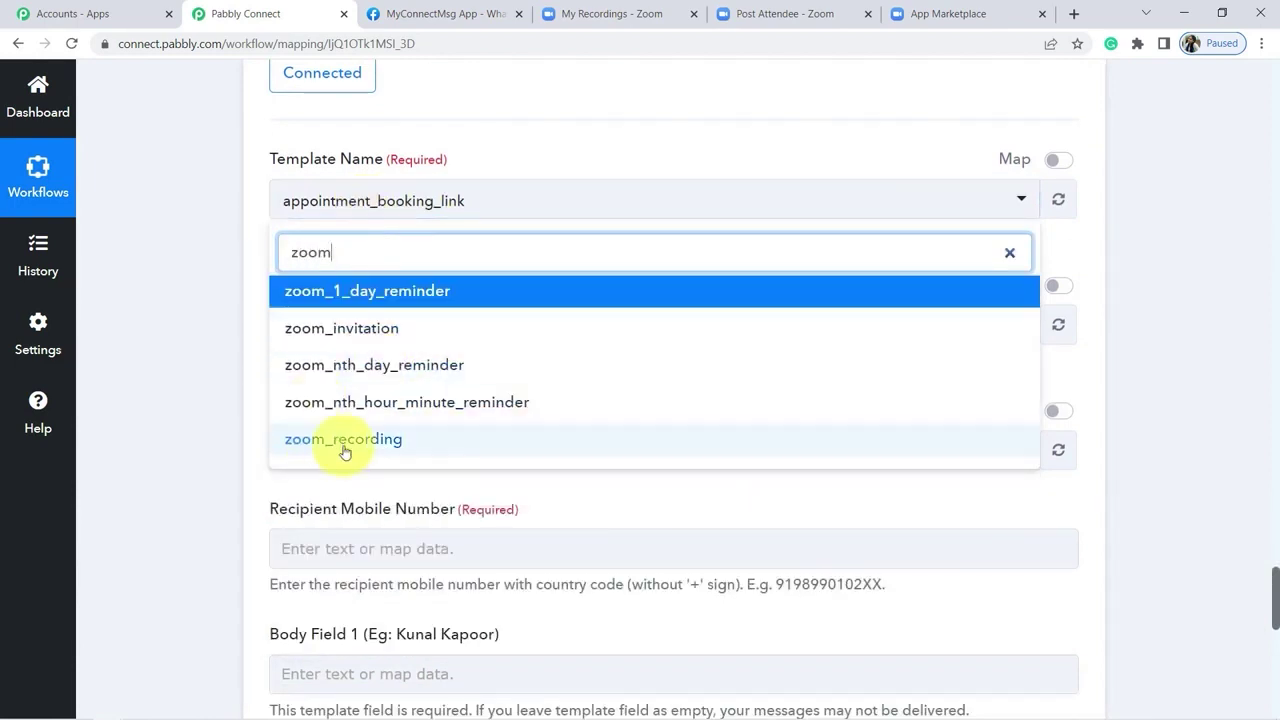
click(330, 444)
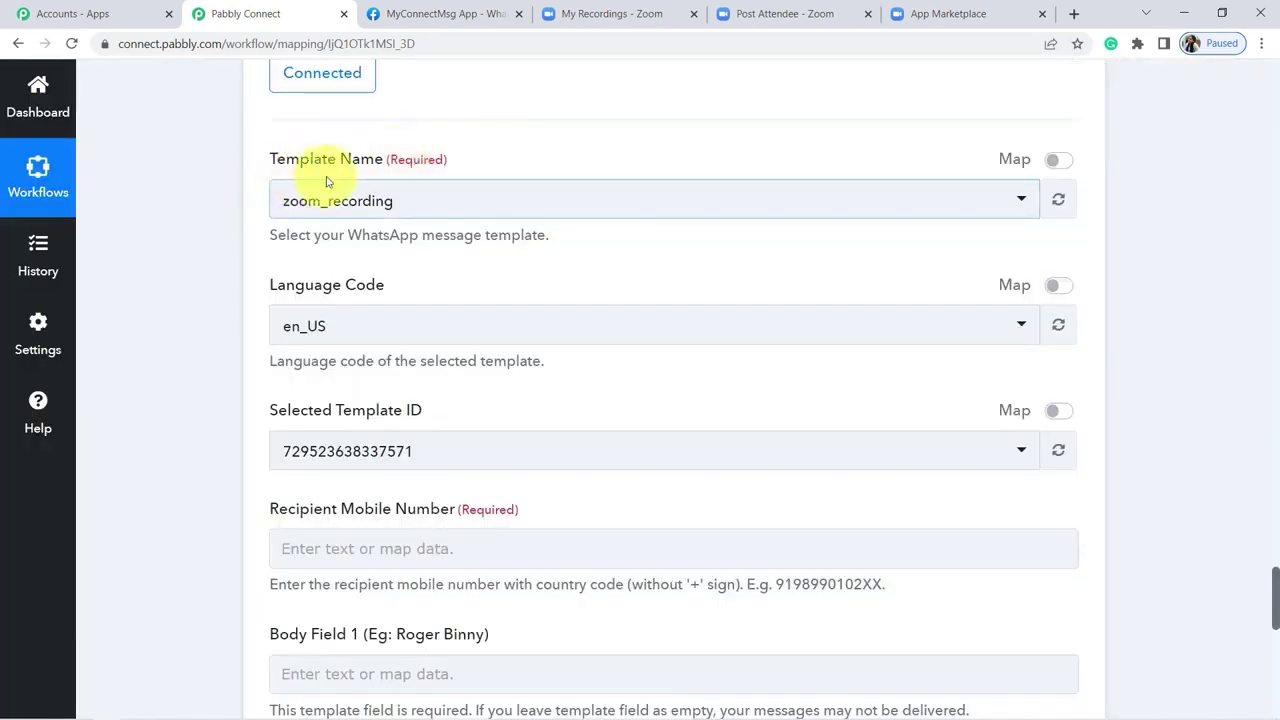
Step: Highlight the selected template details, then return to the Meta developer app page
drag(271, 163, 436, 150)
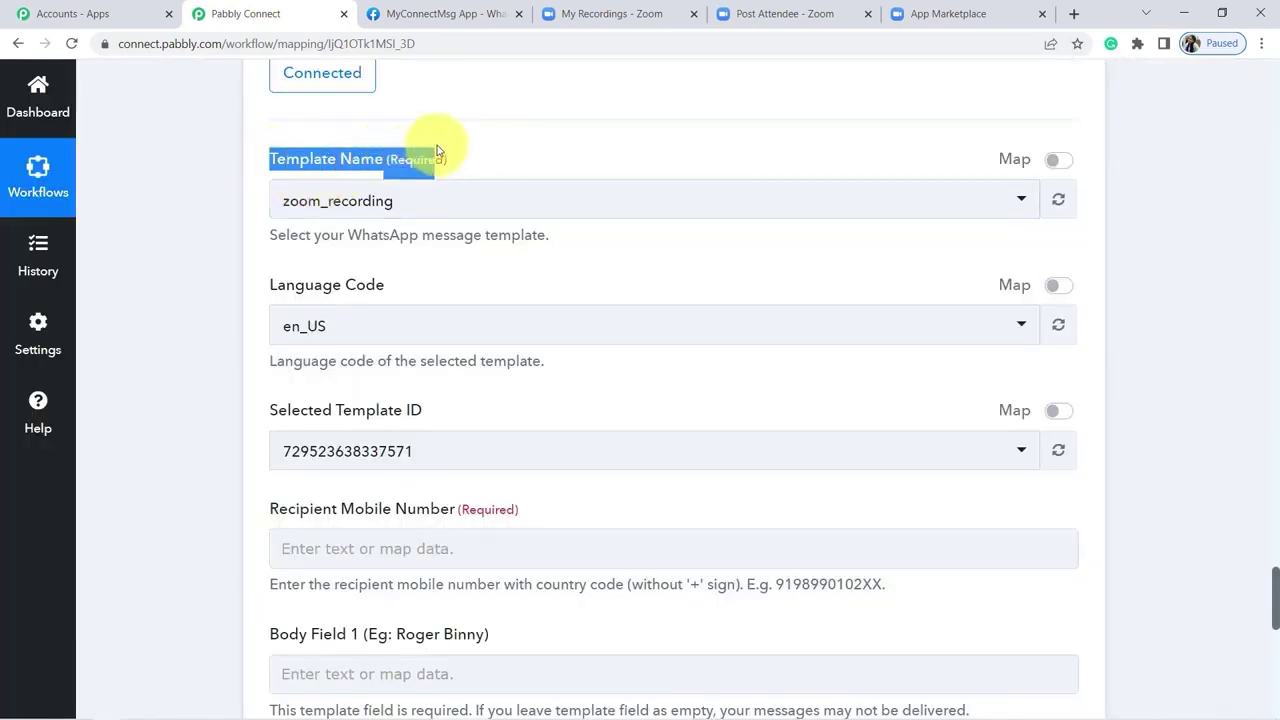
click(436, 150)
drag(273, 167, 412, 153)
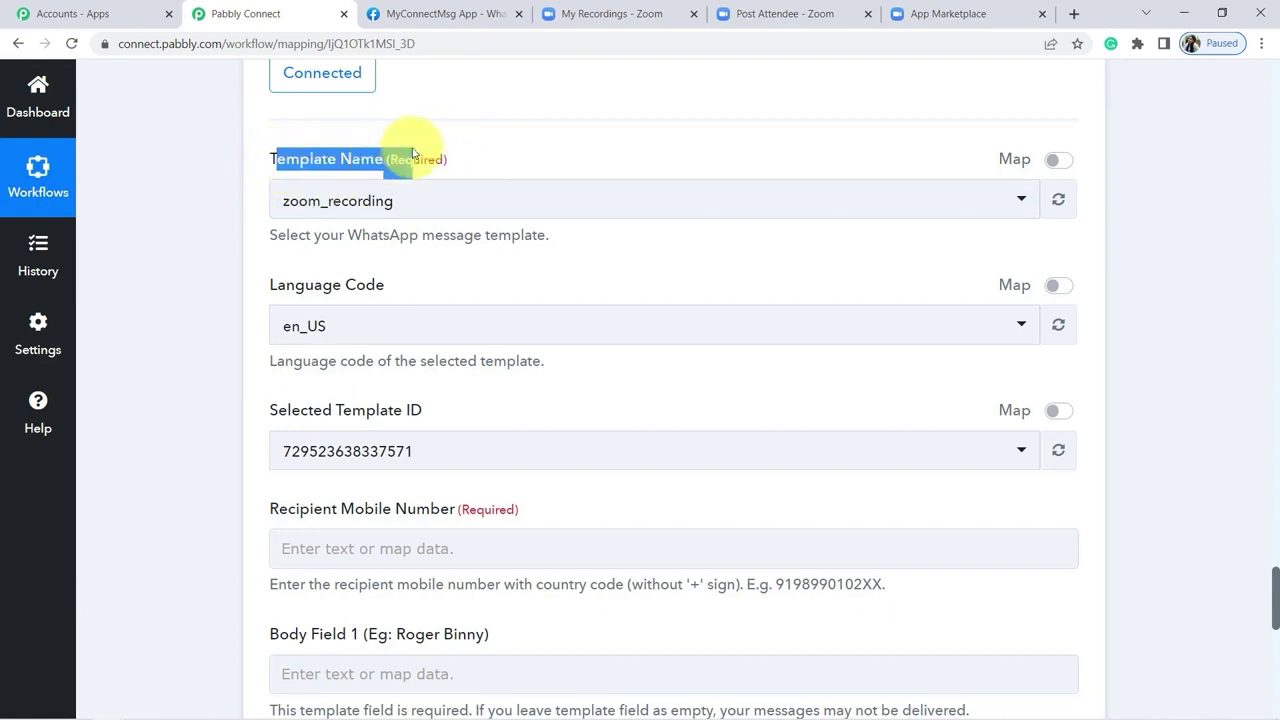
click(440, 14)
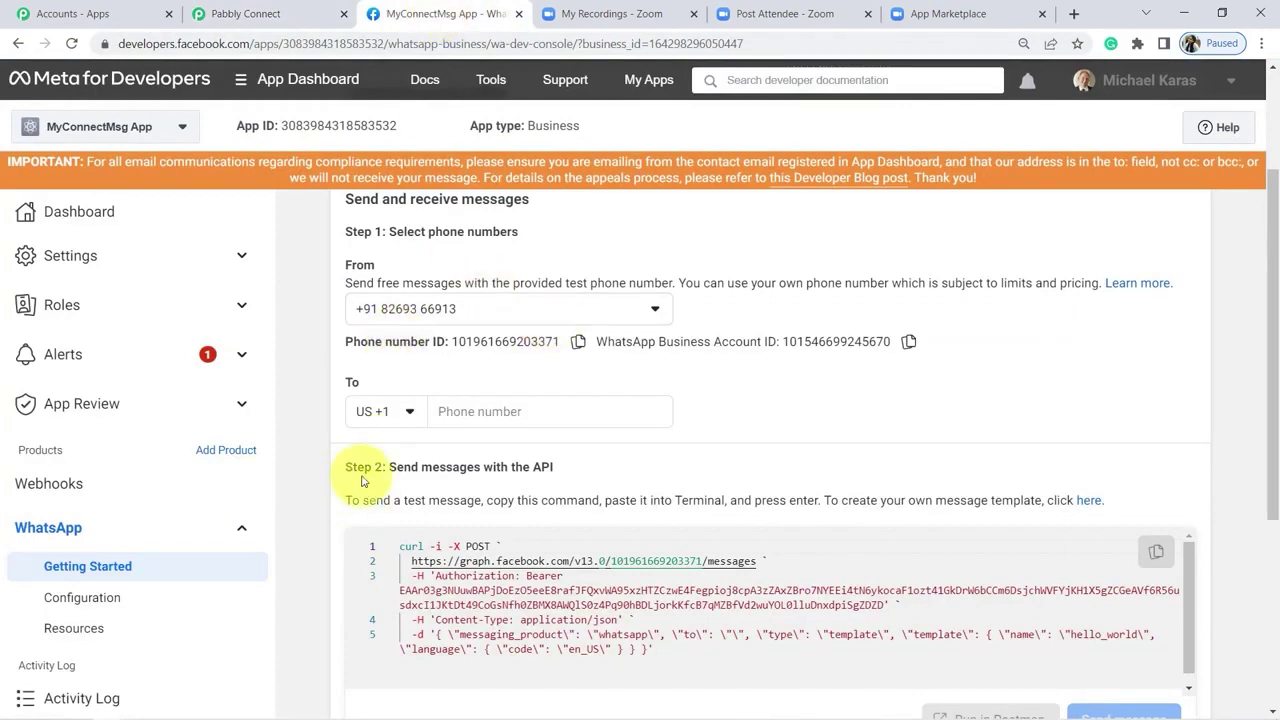
Step: Open the WhatsApp Manager message templates list and the approved zoom_recording template
drag(346, 467, 591, 457)
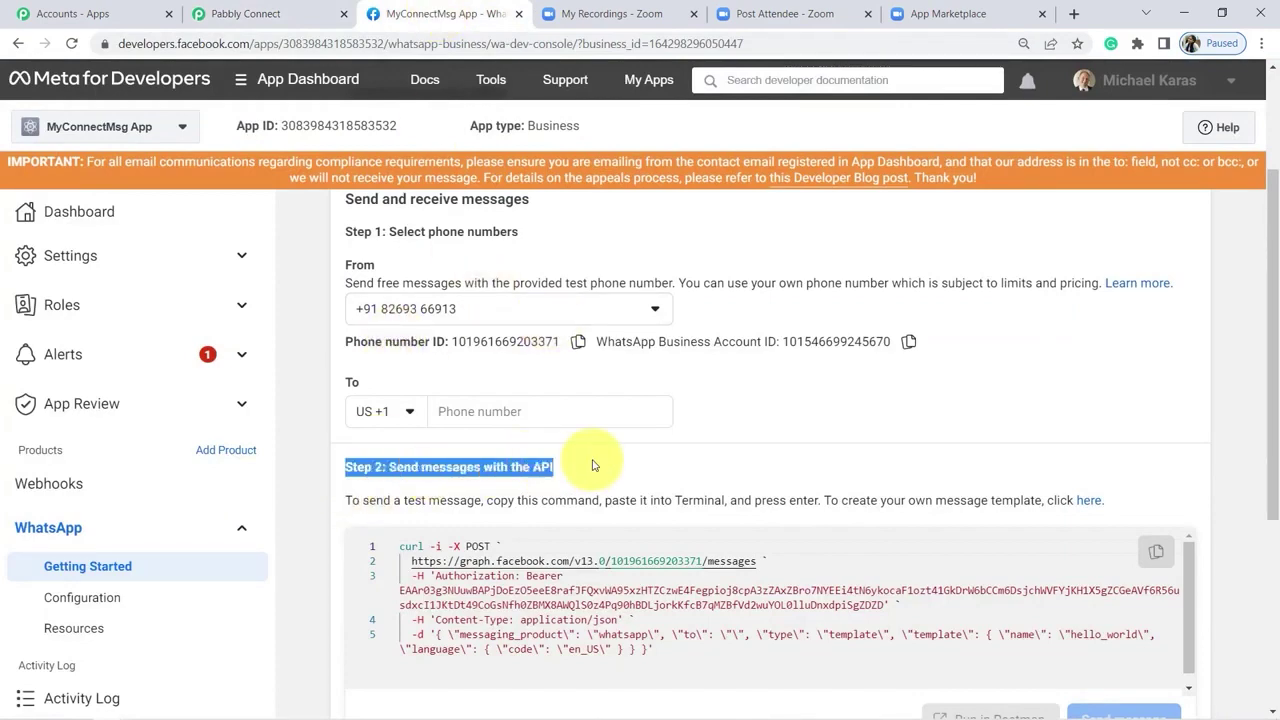
click(1089, 504)
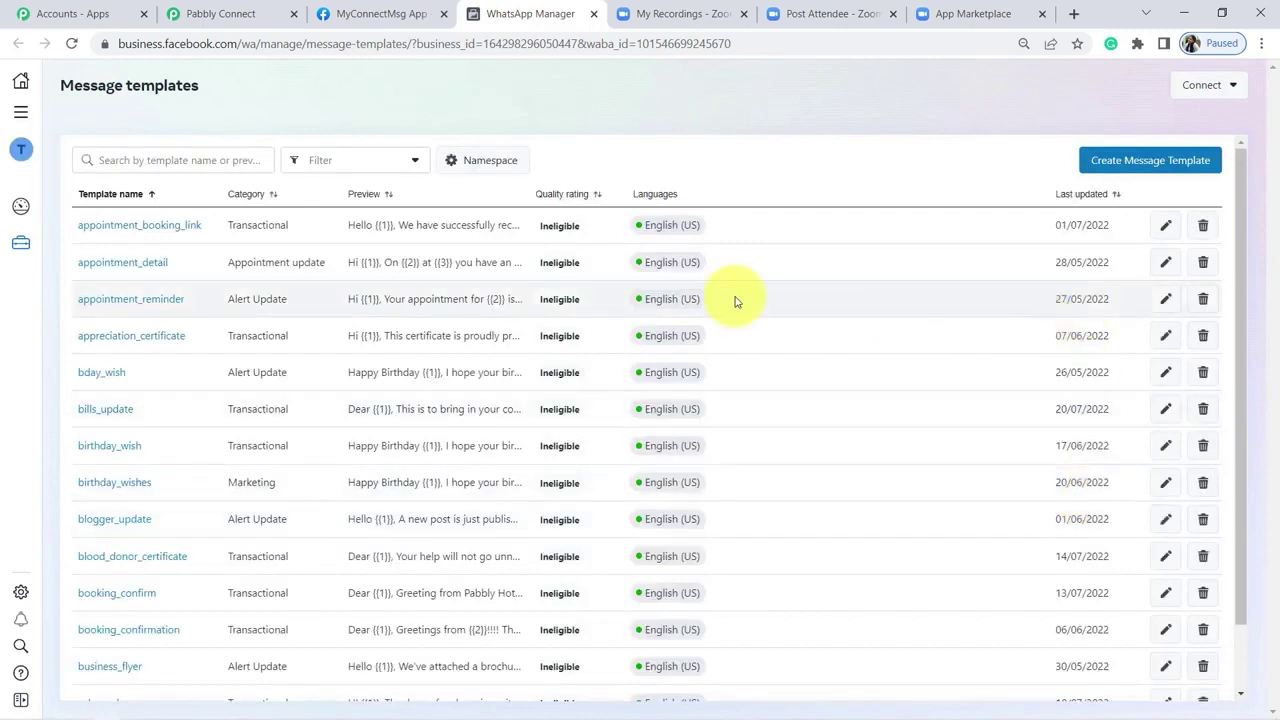
mouse_move(655, 224)
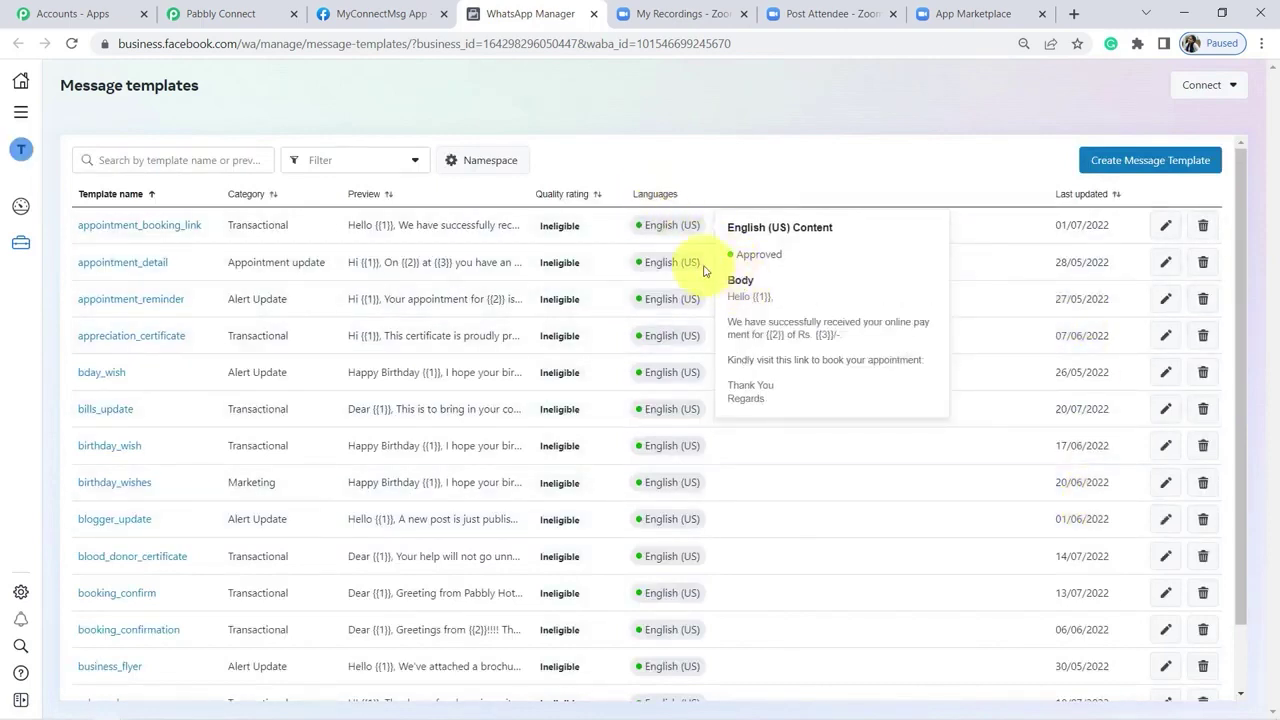
mouse_move(726, 347)
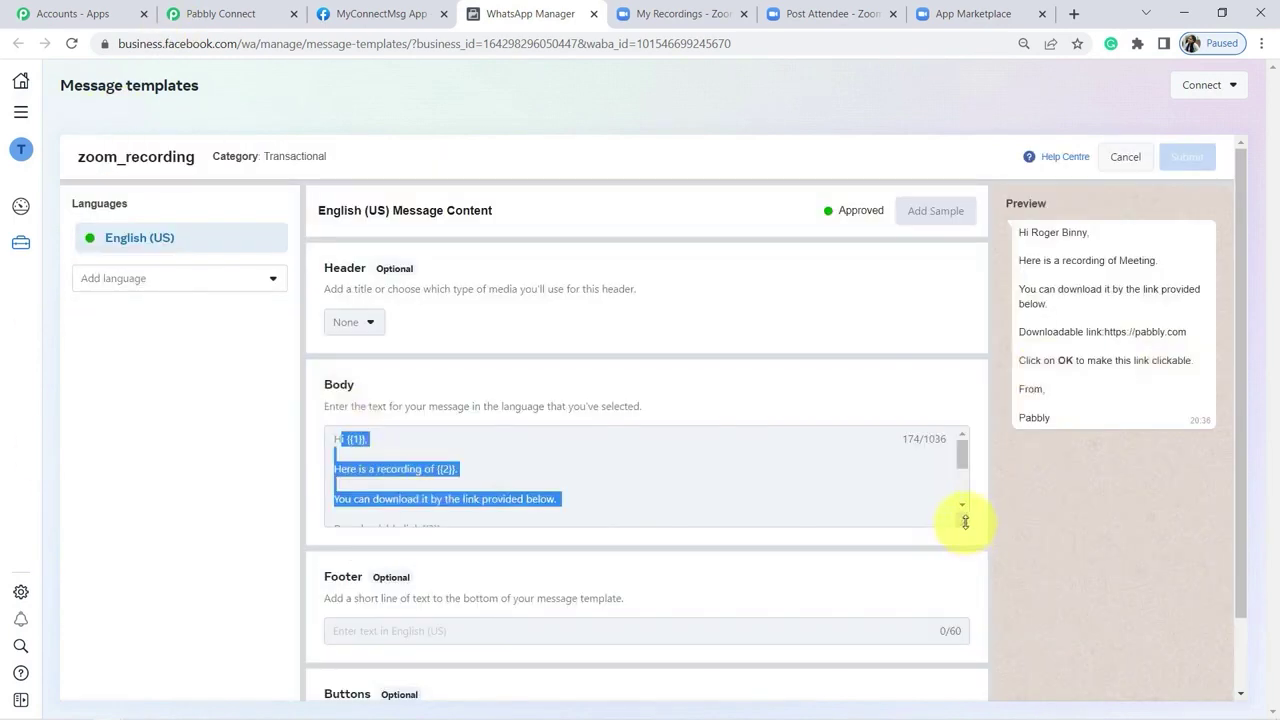
Step: Expand the template body to see variables {{1}}, {{2}} and {{3}}, then return to Pabbly
drag(965, 521, 965, 644)
drag(1236, 430, 1242, 471)
click(566, 472)
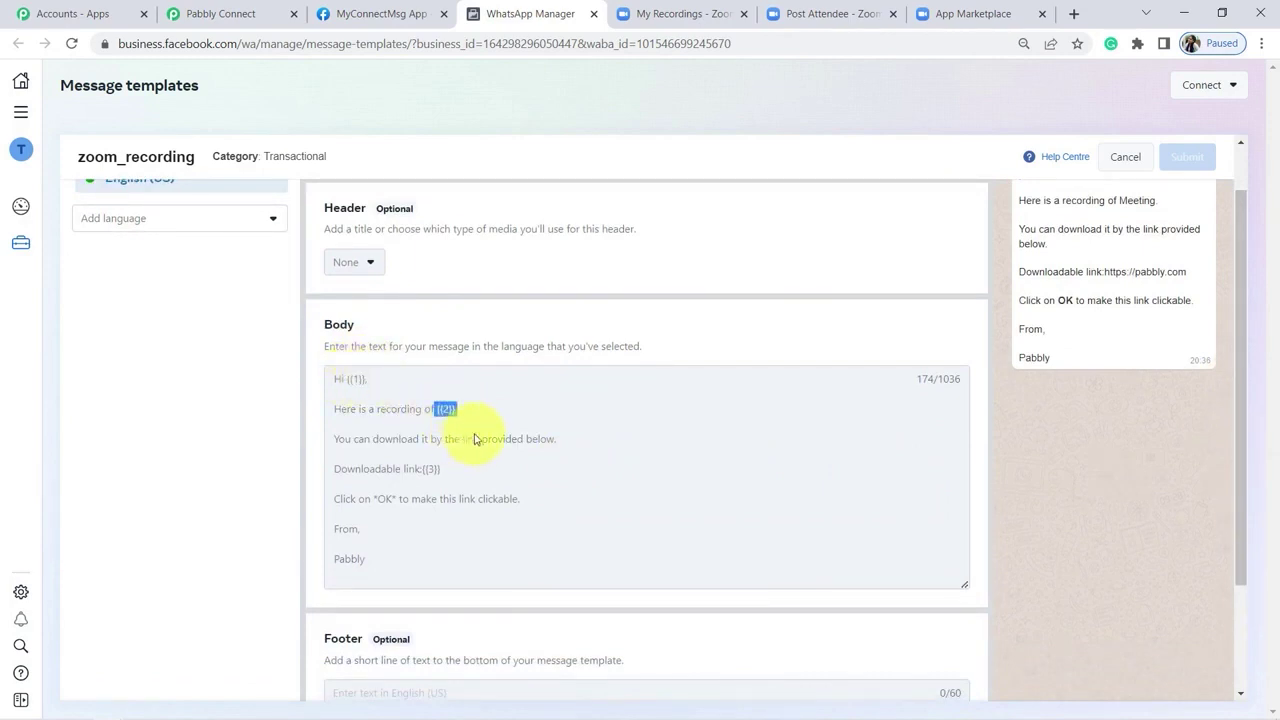
click(220, 13)
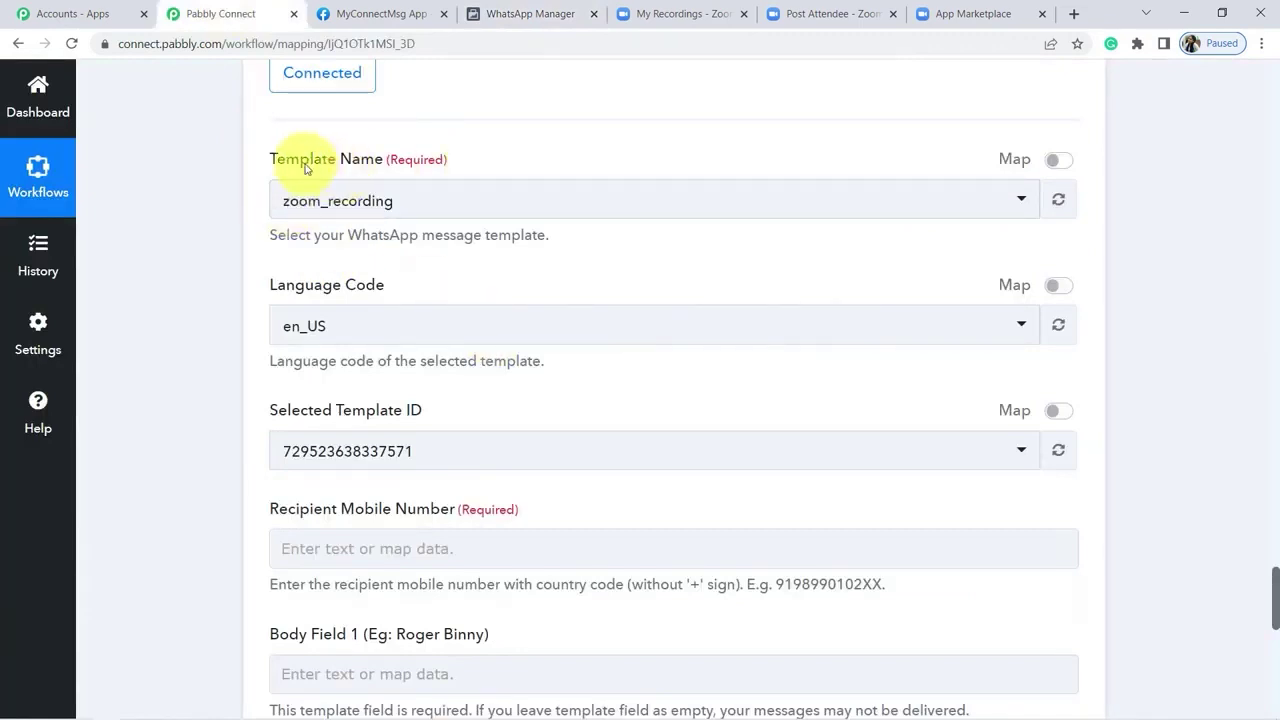
Step: Map the iterator's '3. Phone' value into the Recipient Mobile Number field
drag(305, 168, 371, 206)
click(182, 261)
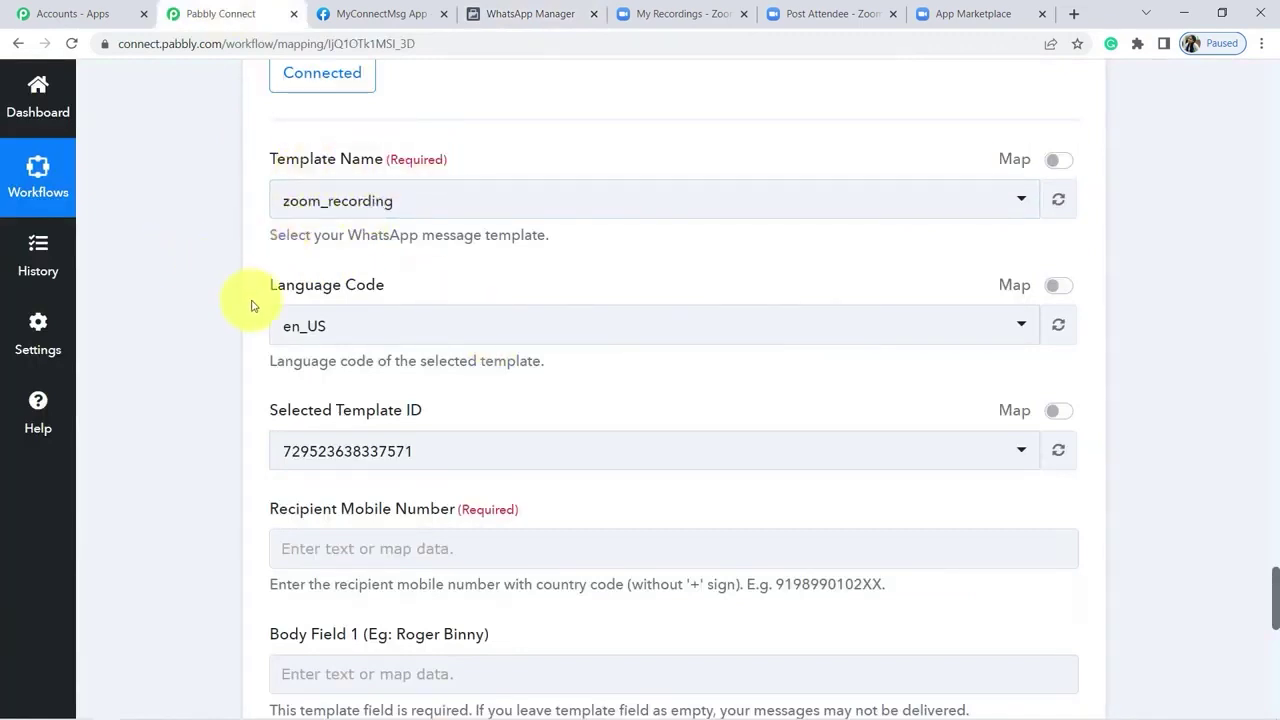
drag(250, 305, 266, 443)
scroll(270, 430, down, 3)
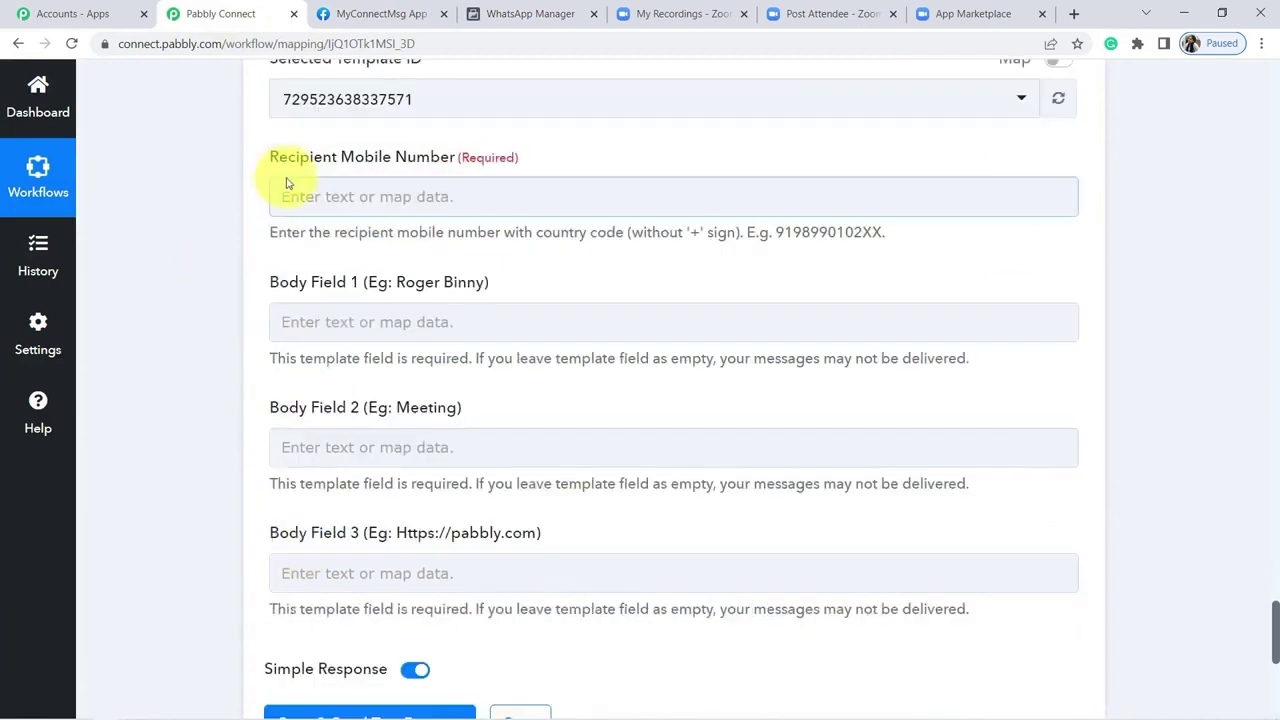
drag(279, 166, 530, 152)
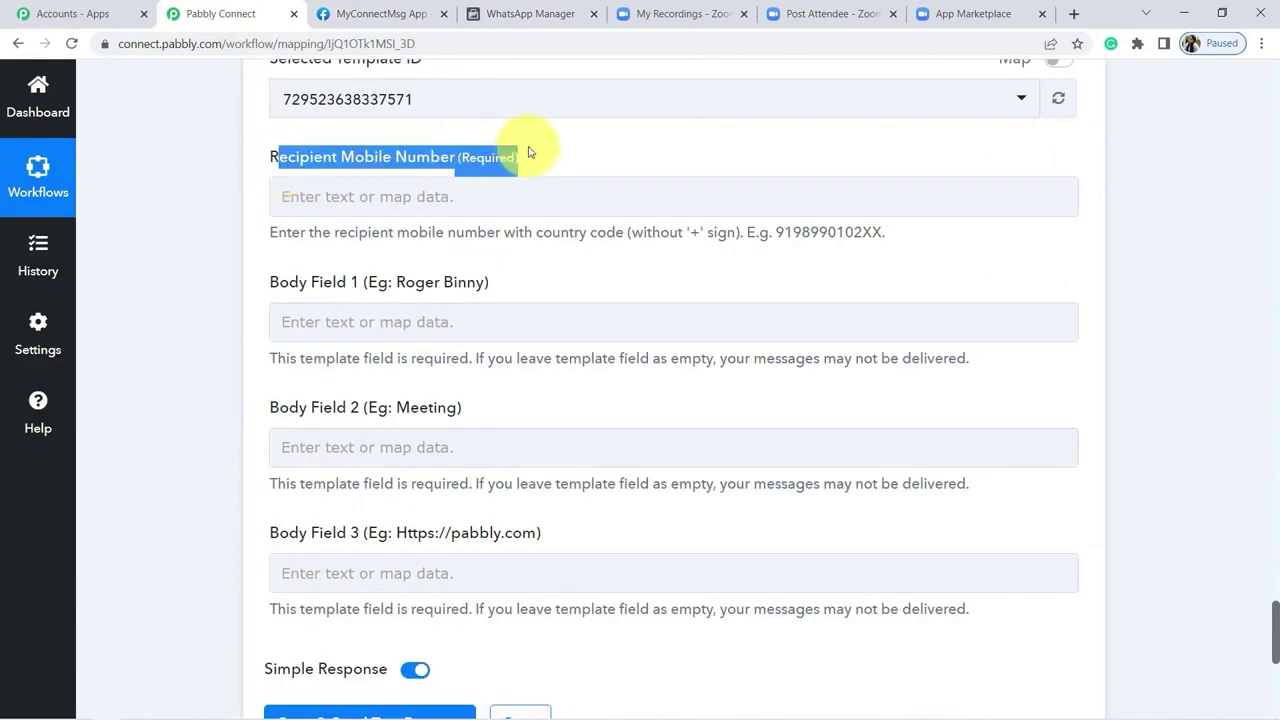
click(474, 152)
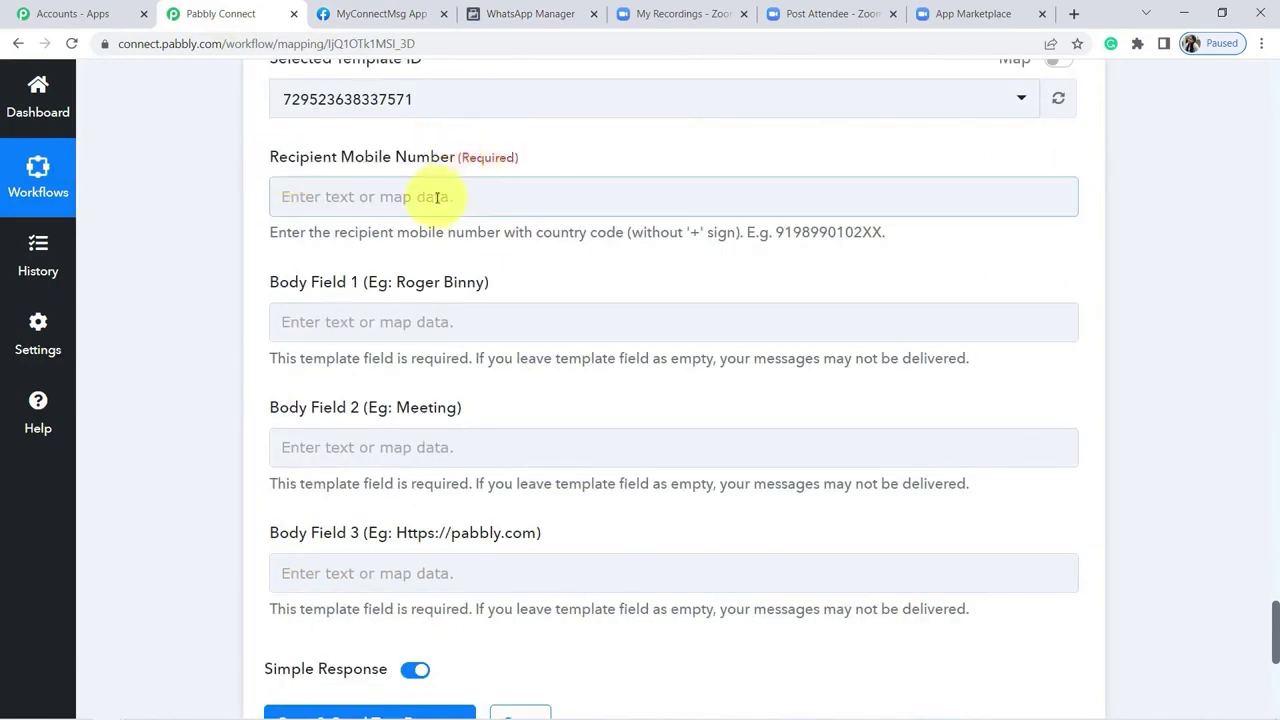
click(429, 196)
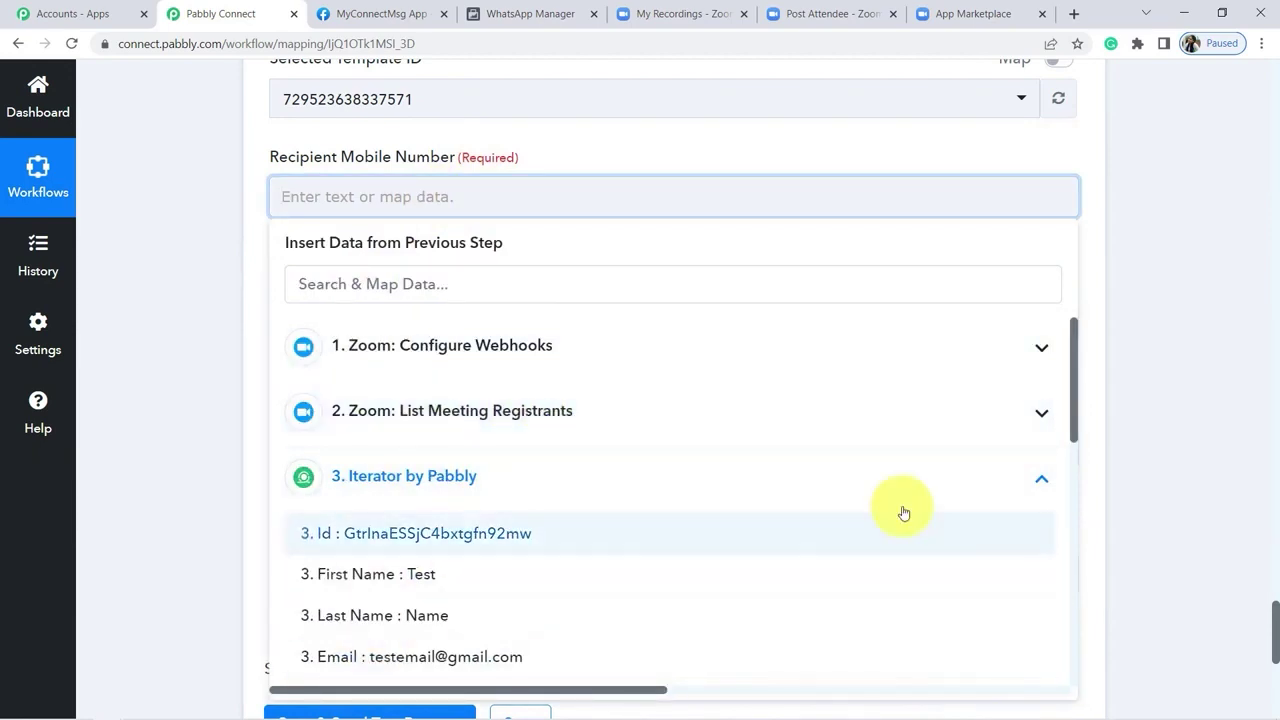
scroll(1080, 463, down, 2)
scroll(1088, 495, down, 1)
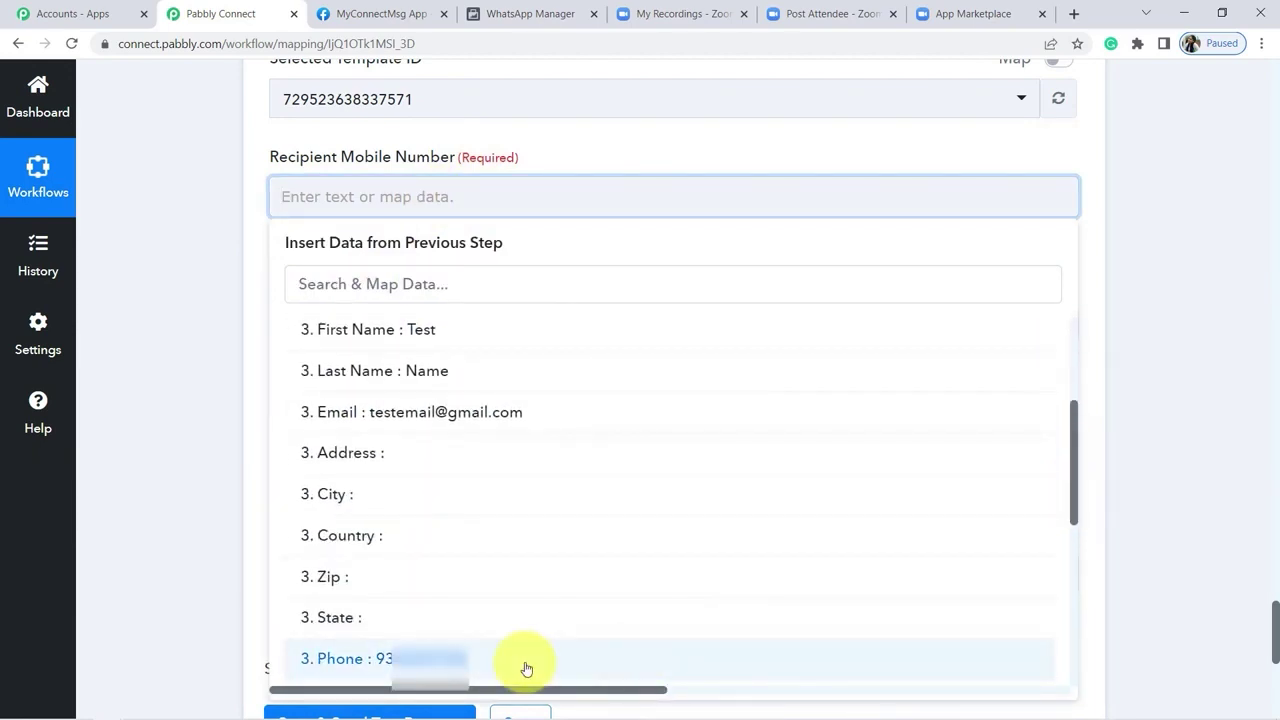
click(523, 666)
click(223, 374)
Step: Prefix the mapped phone with country code 91, then recheck the template's variables
drag(341, 245, 882, 245)
click(741, 250)
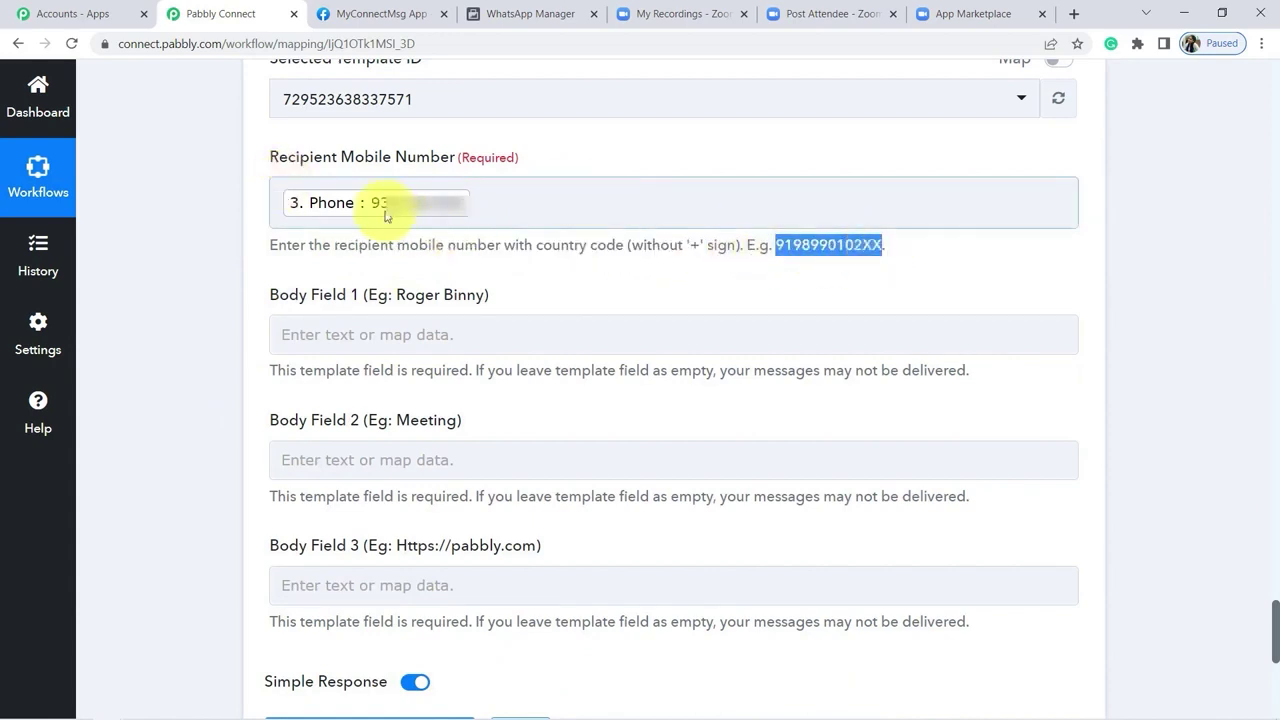
drag(776, 245, 792, 245)
key(ctrl+c)
click(284, 195)
key(ctrl+v)
click(221, 217)
drag(1272, 614, 1274, 634)
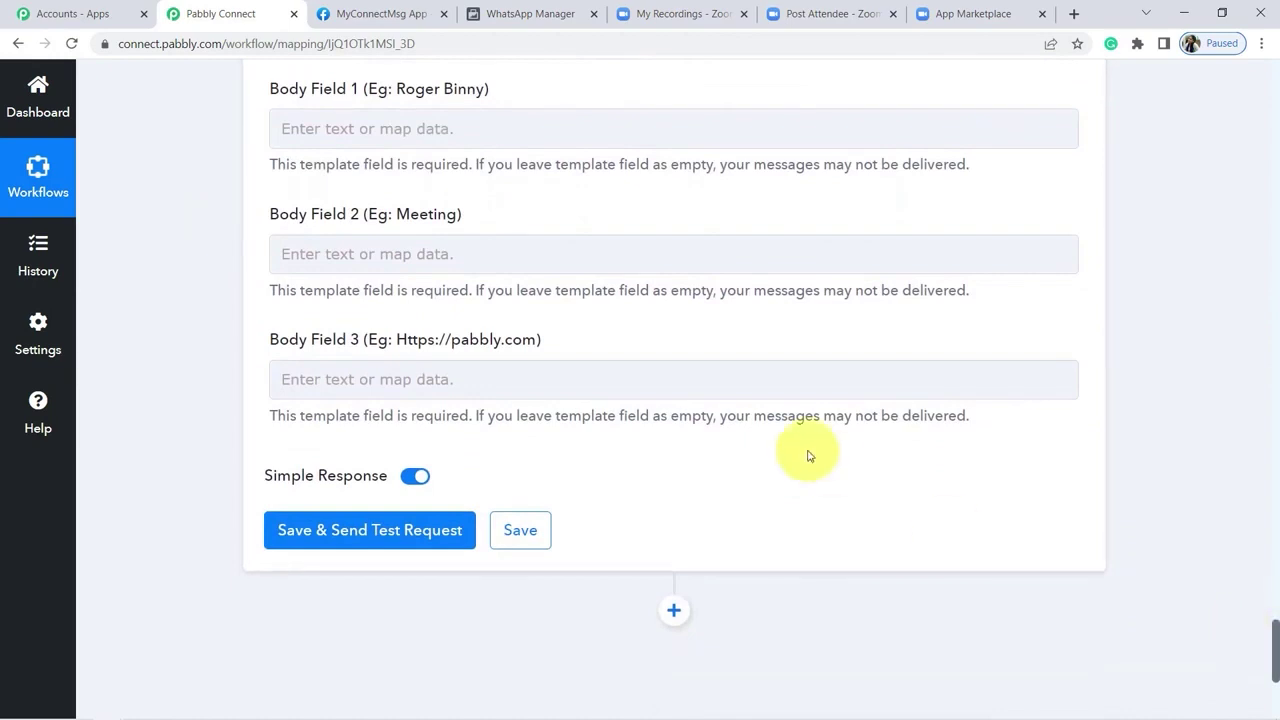
drag(529, 14, 382, 14)
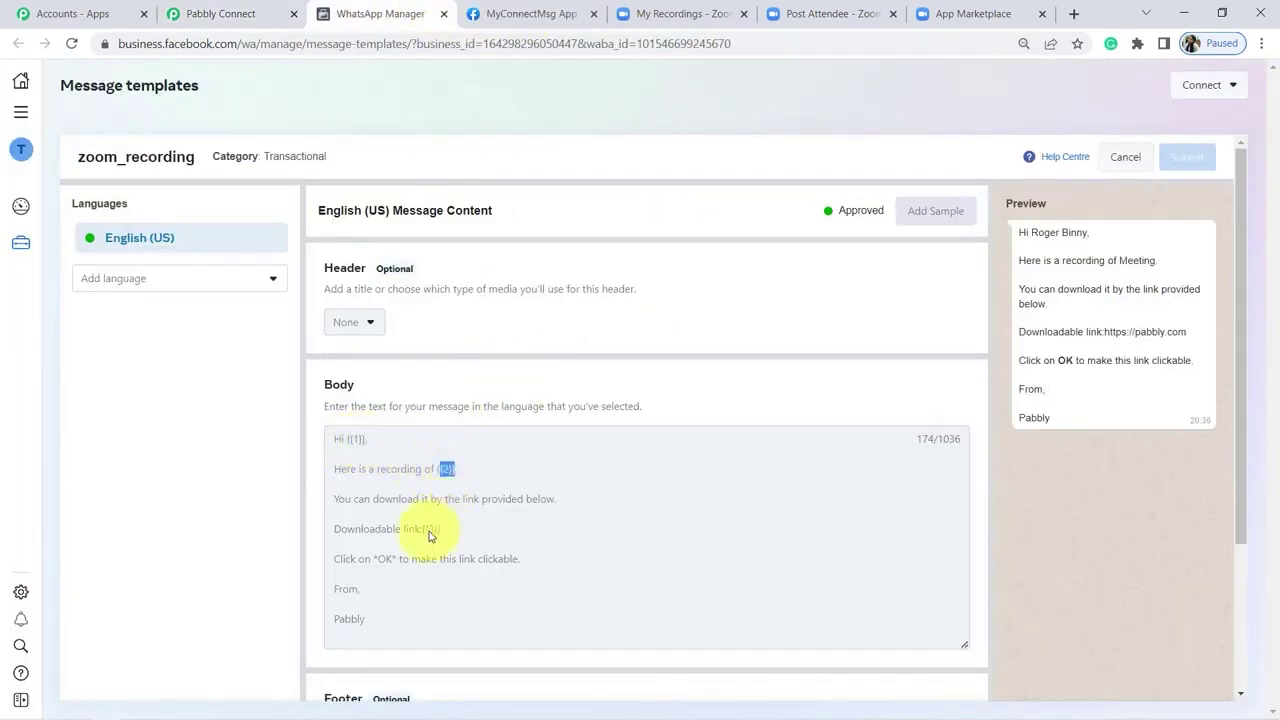
click(233, 17)
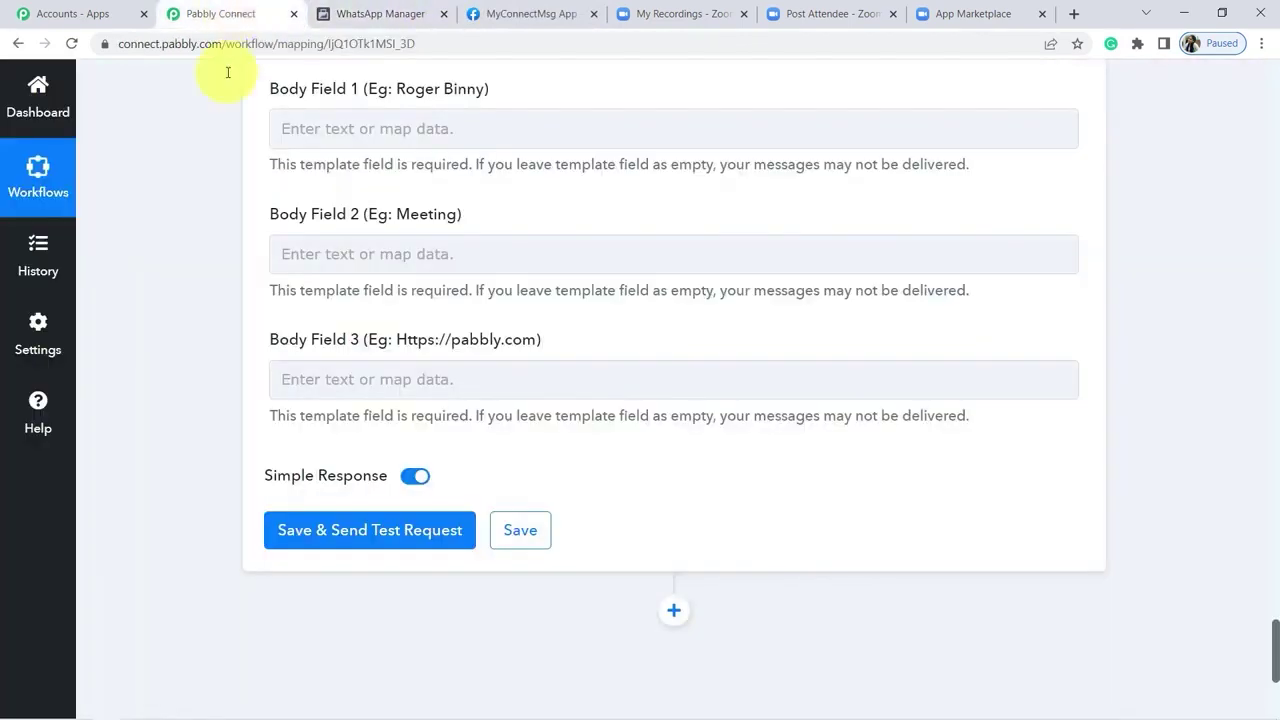
Step: Map the iterator's First Name and Last Name into Body Field 1
click(454, 128)
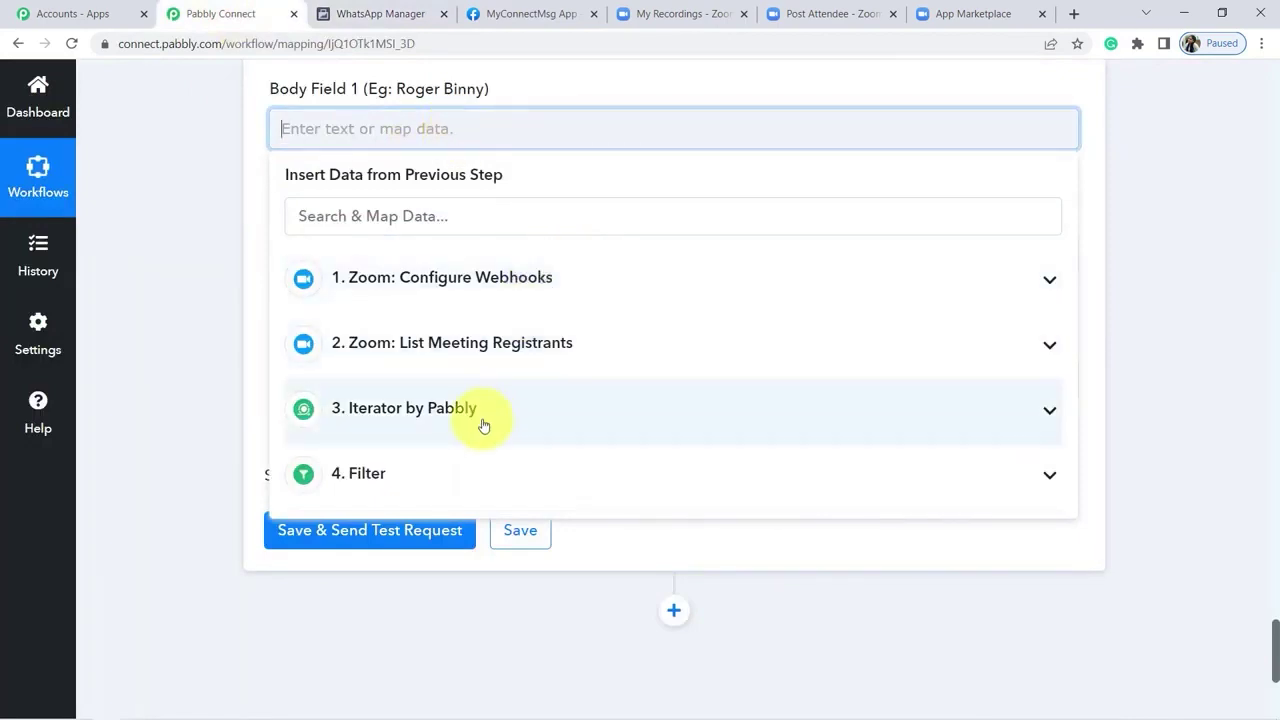
click(477, 416)
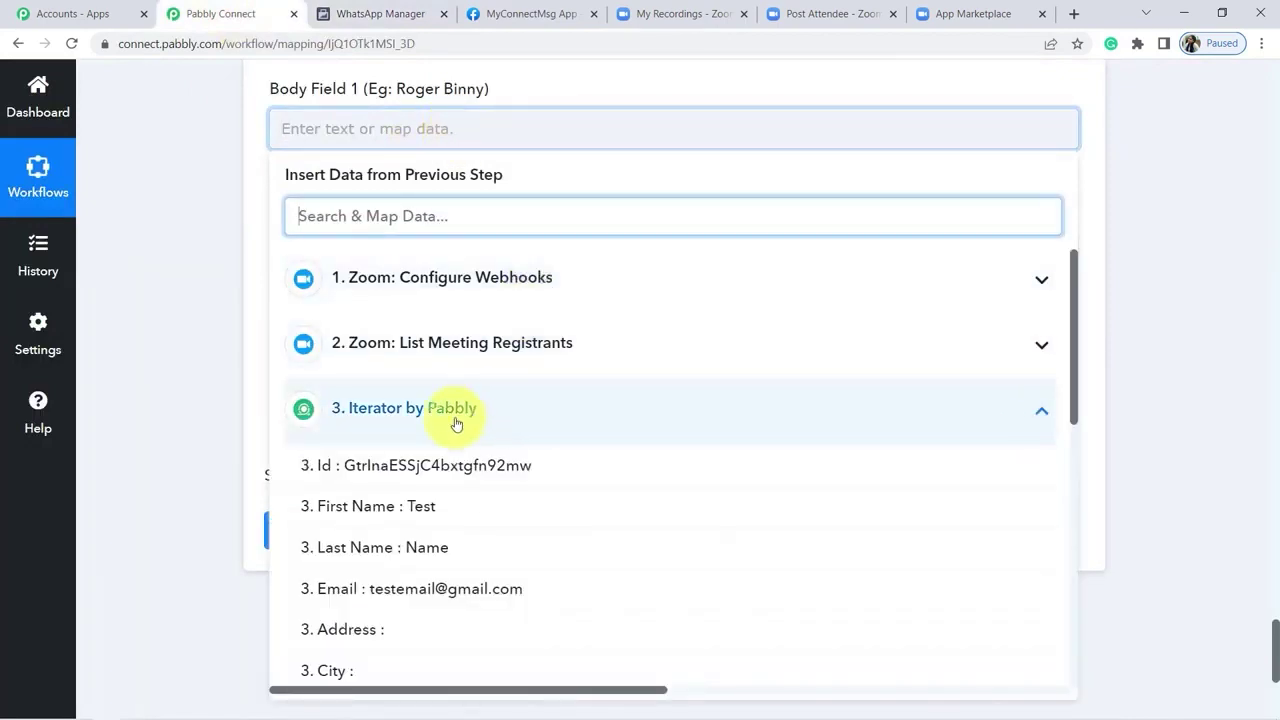
click(430, 508)
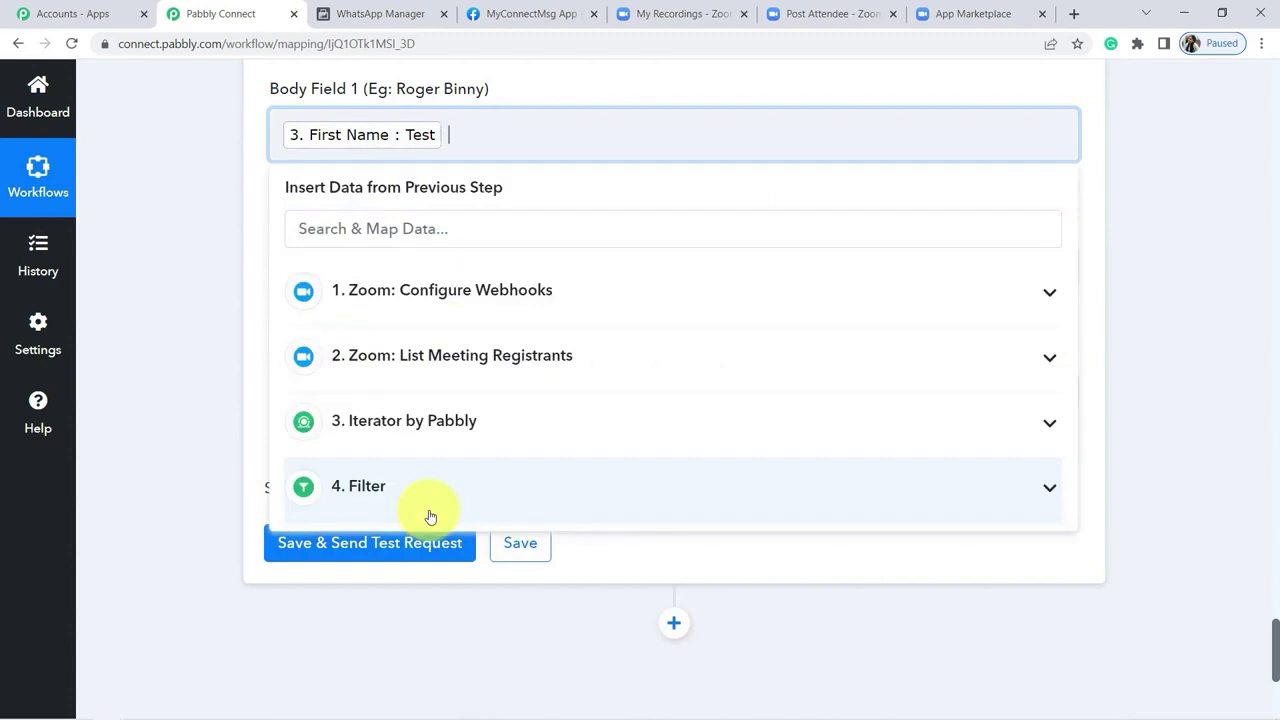
click(420, 428)
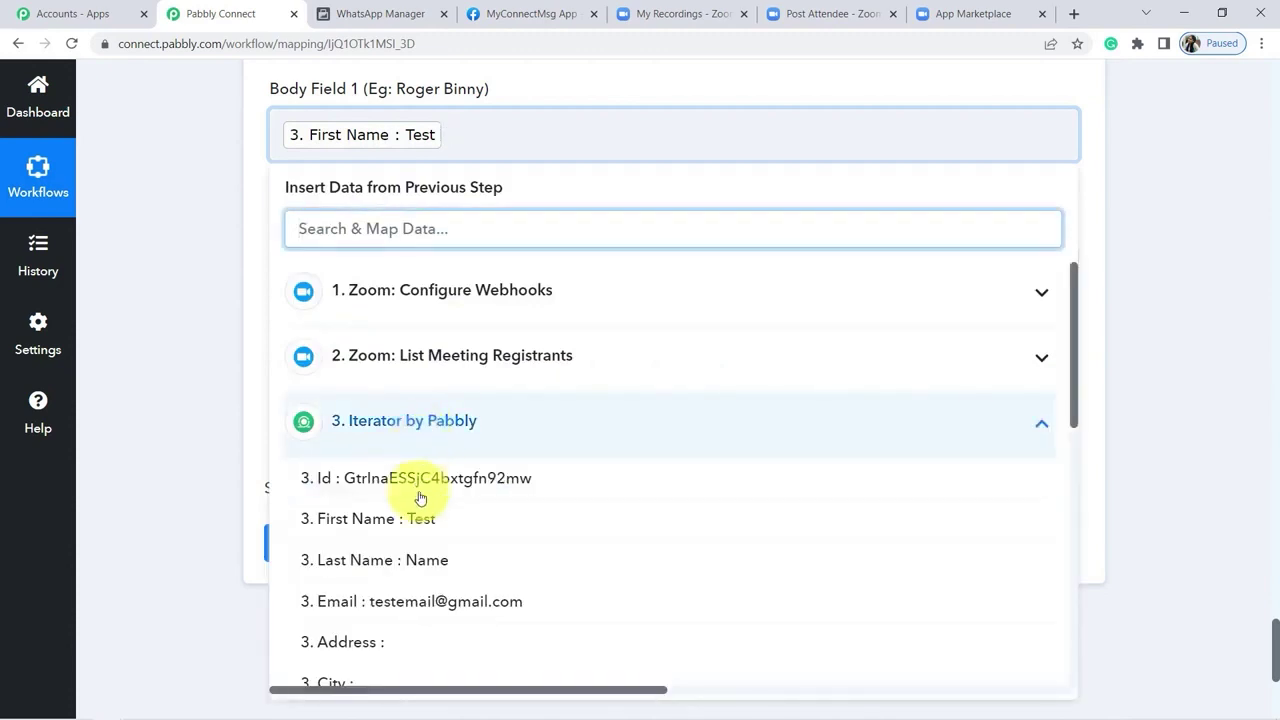
click(428, 557)
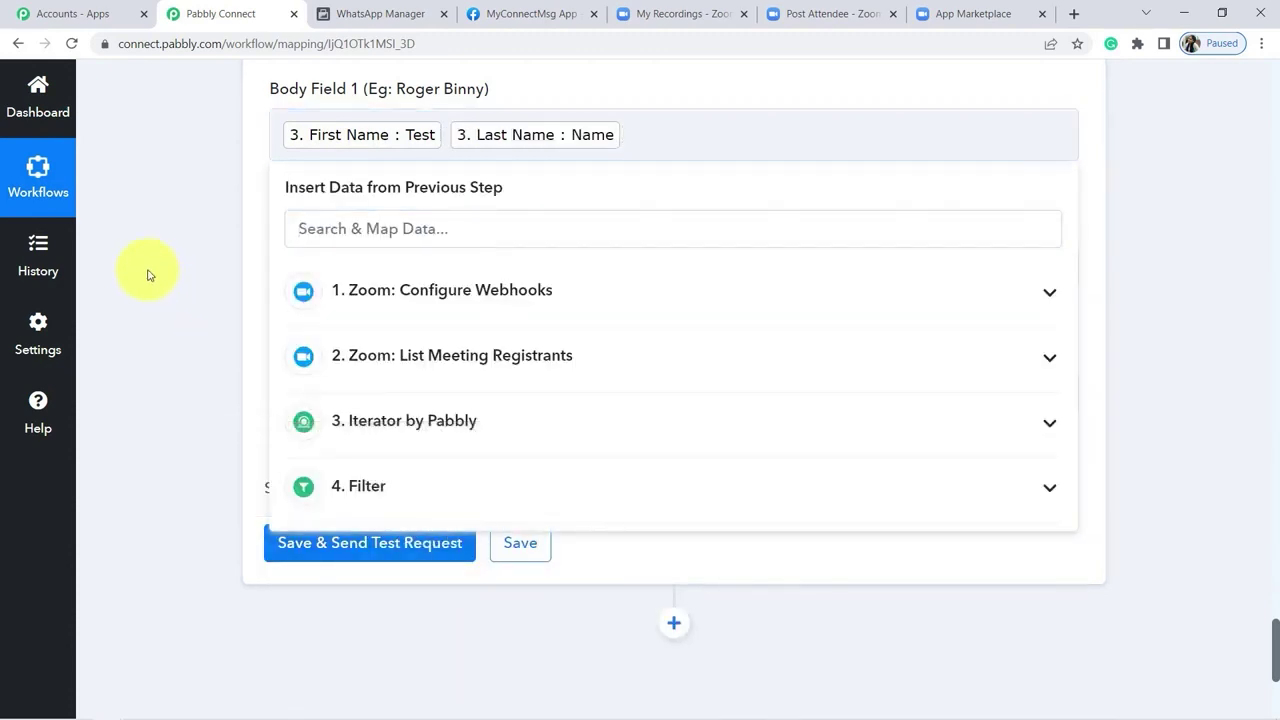
click(148, 275)
Step: Map the Zoom webhook's meeting Topic (Drawing Class) into Body Field 2
drag(298, 227, 422, 234)
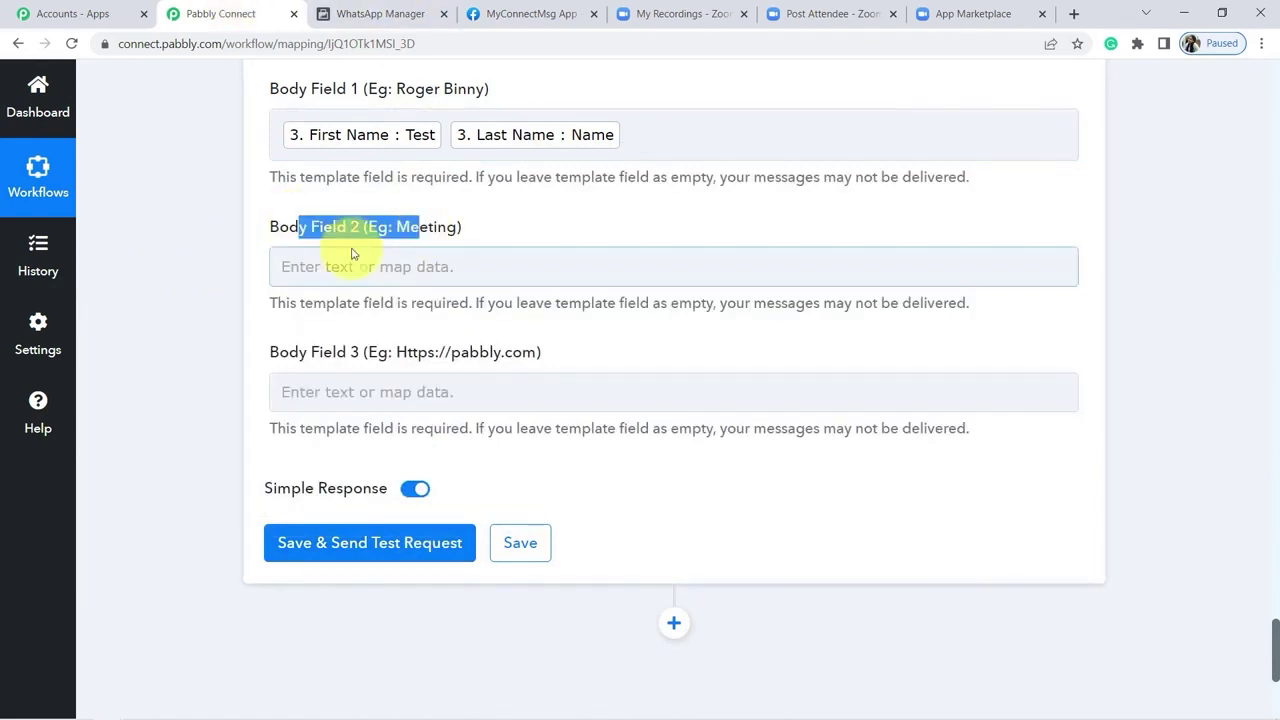
click(333, 265)
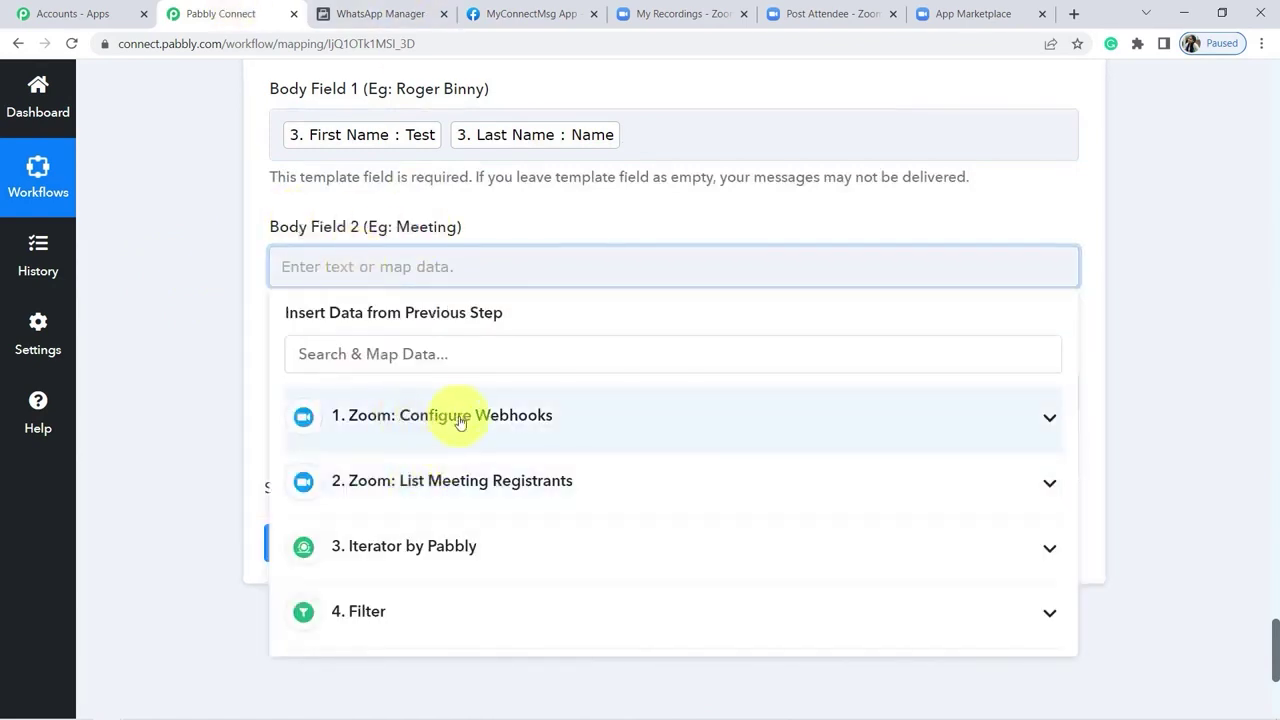
click(605, 425)
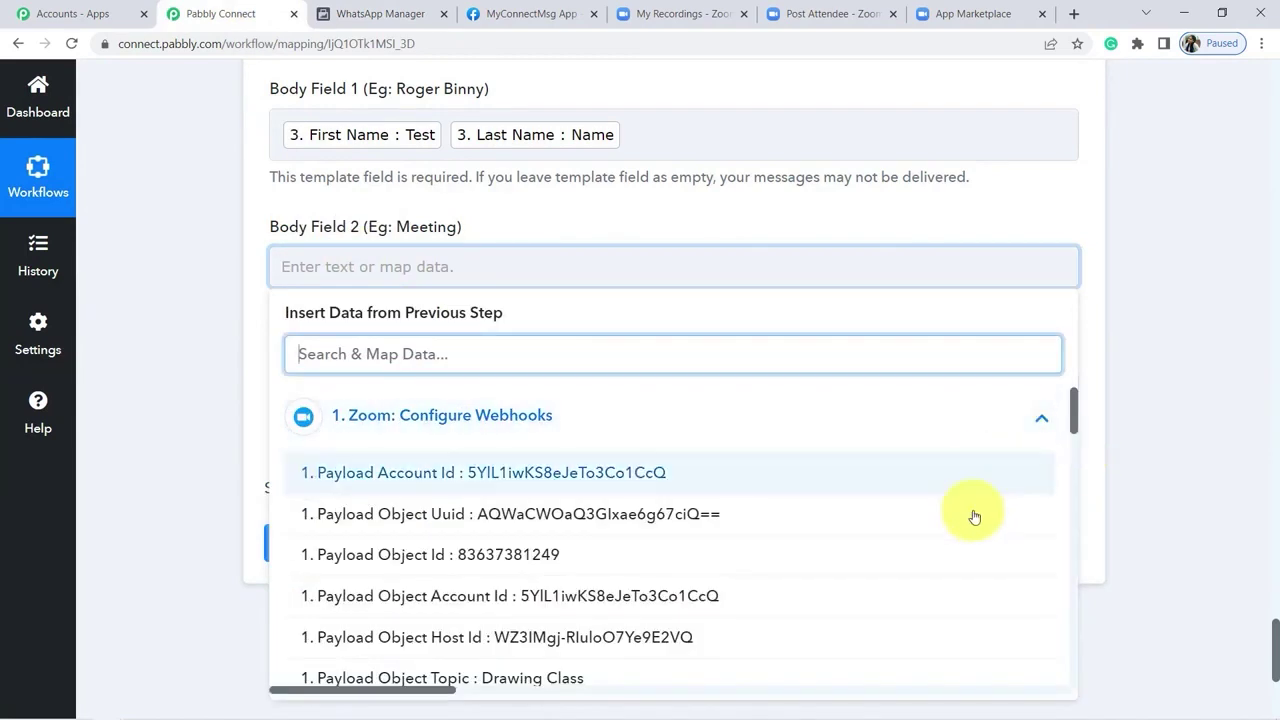
scroll(1075, 425, down, 1)
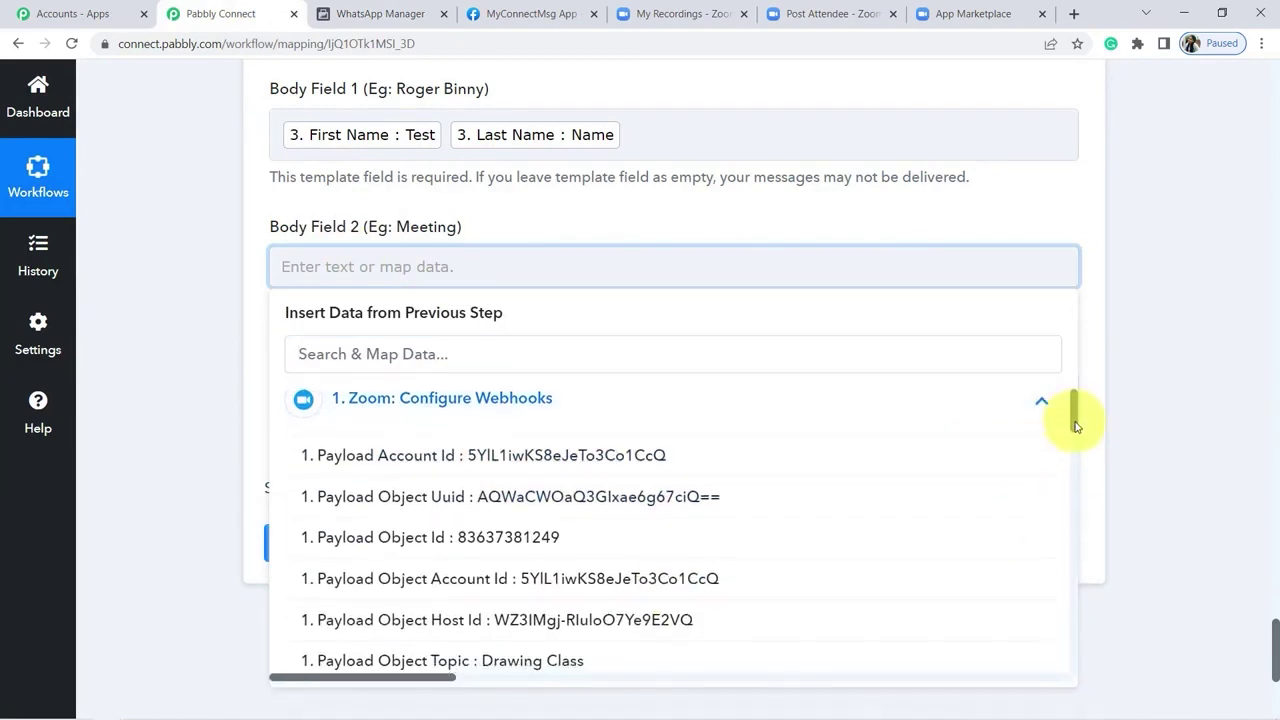
click(537, 645)
click(182, 355)
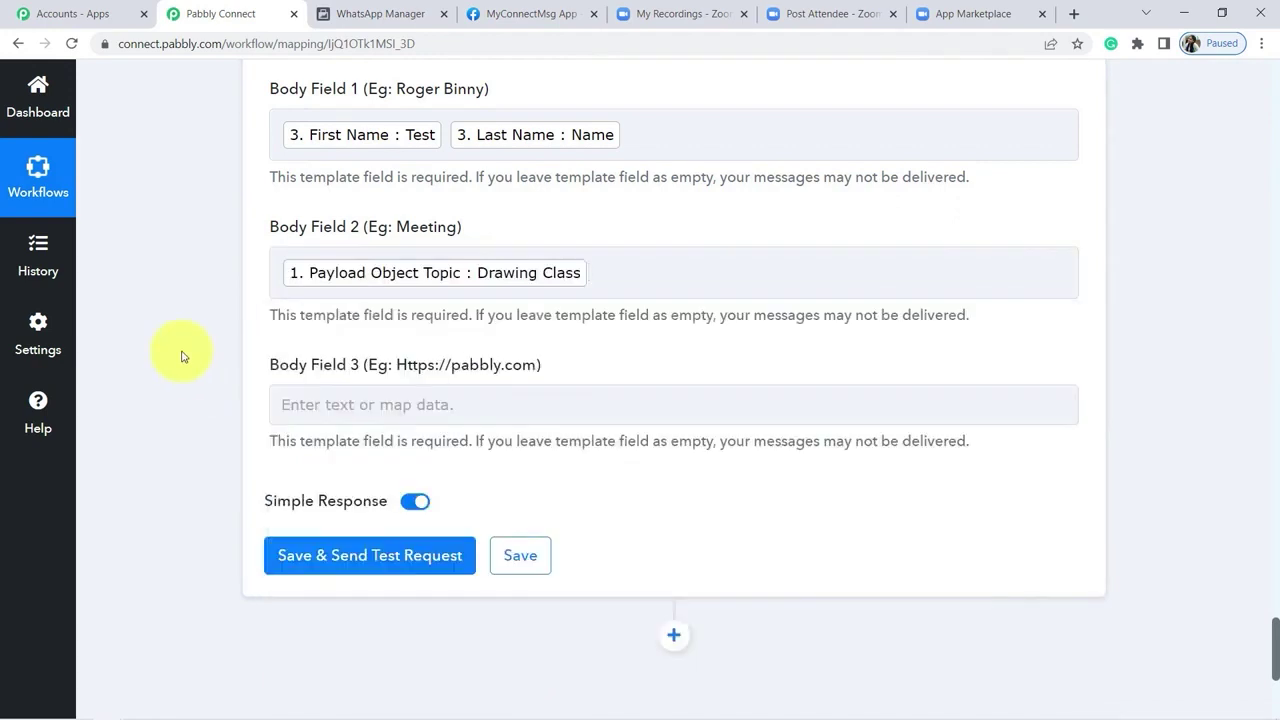
Step: Map the Zoom webhook's recording Share Url into Body Field 3
drag(322, 372, 492, 363)
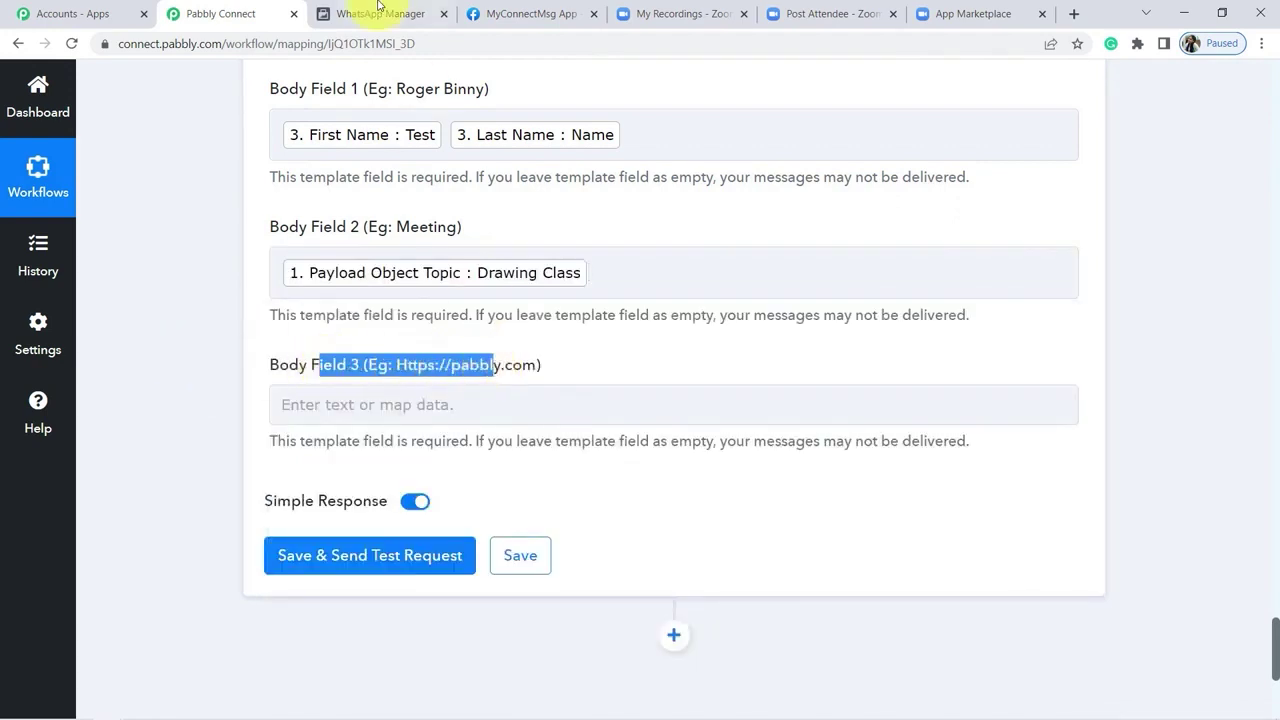
click(469, 412)
click(529, 551)
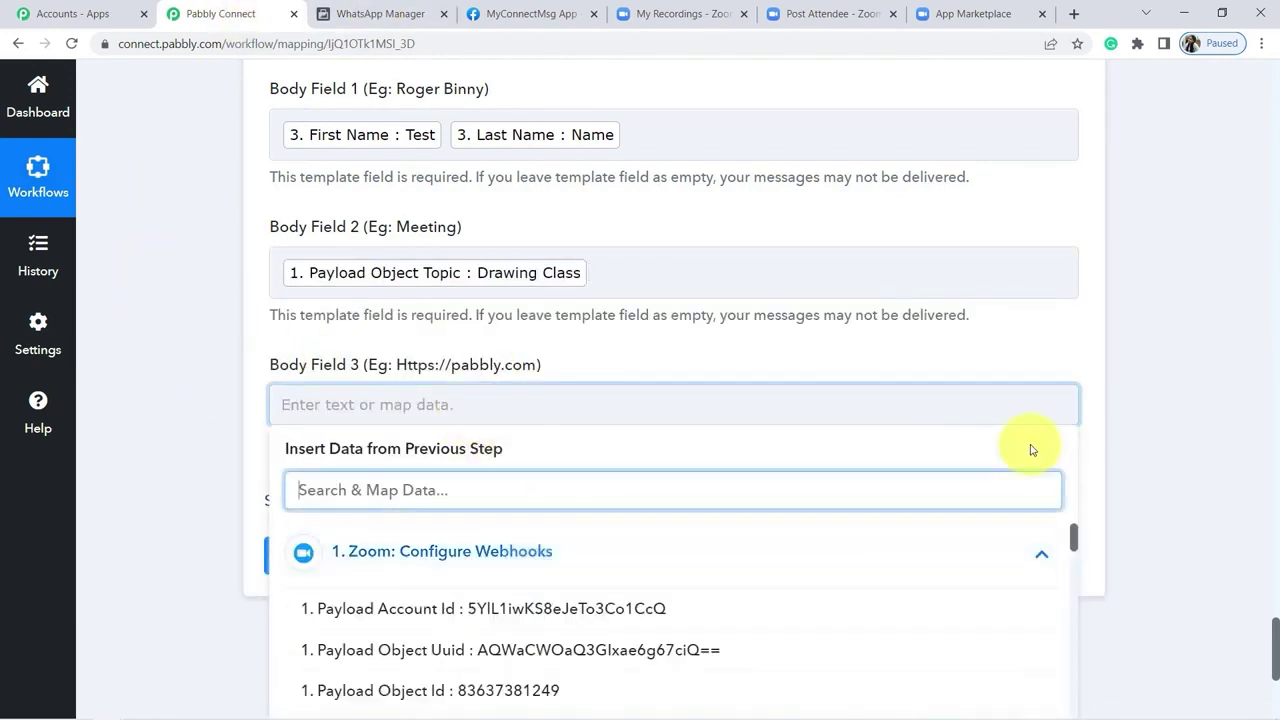
scroll(1275, 645, down, 3)
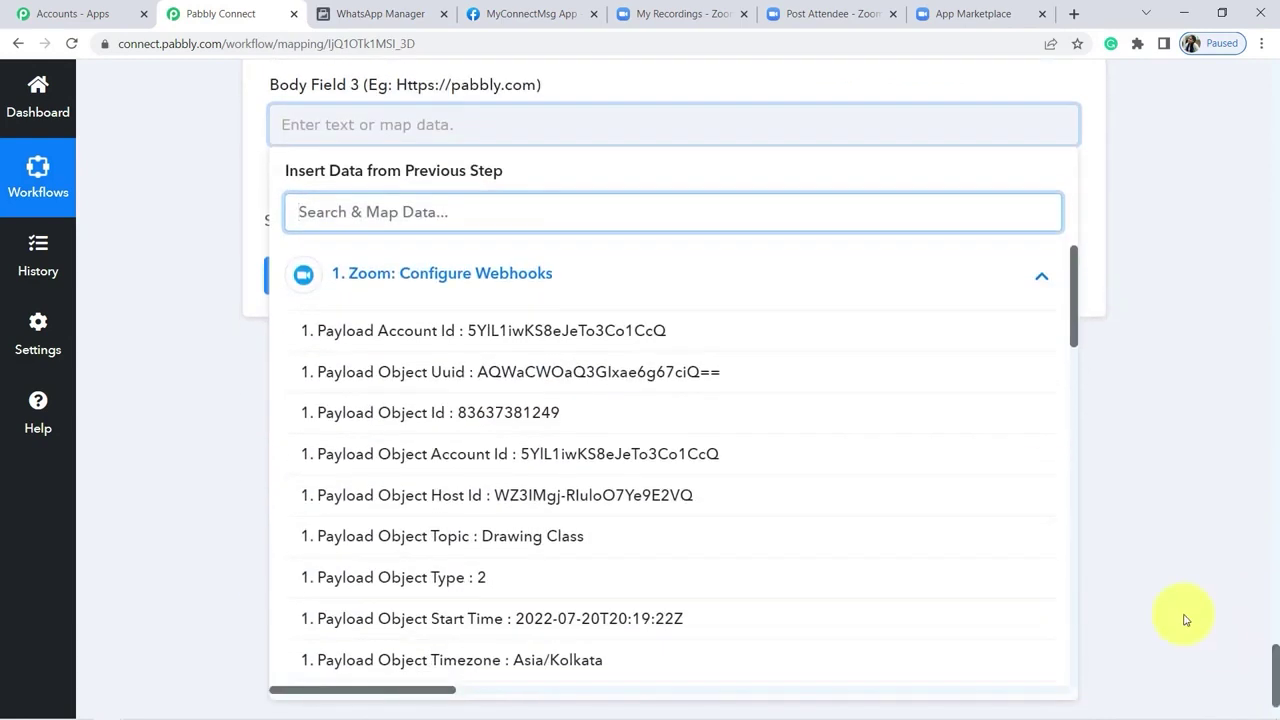
drag(1074, 320, 1080, 380)
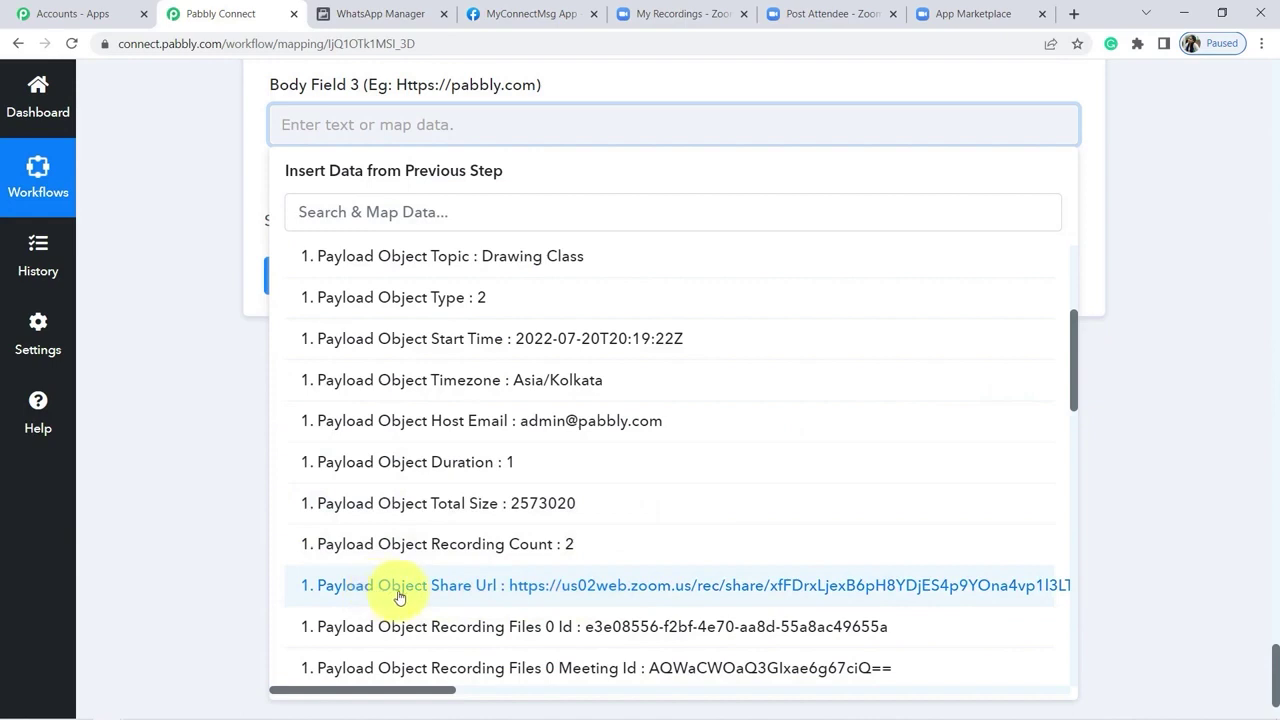
click(469, 587)
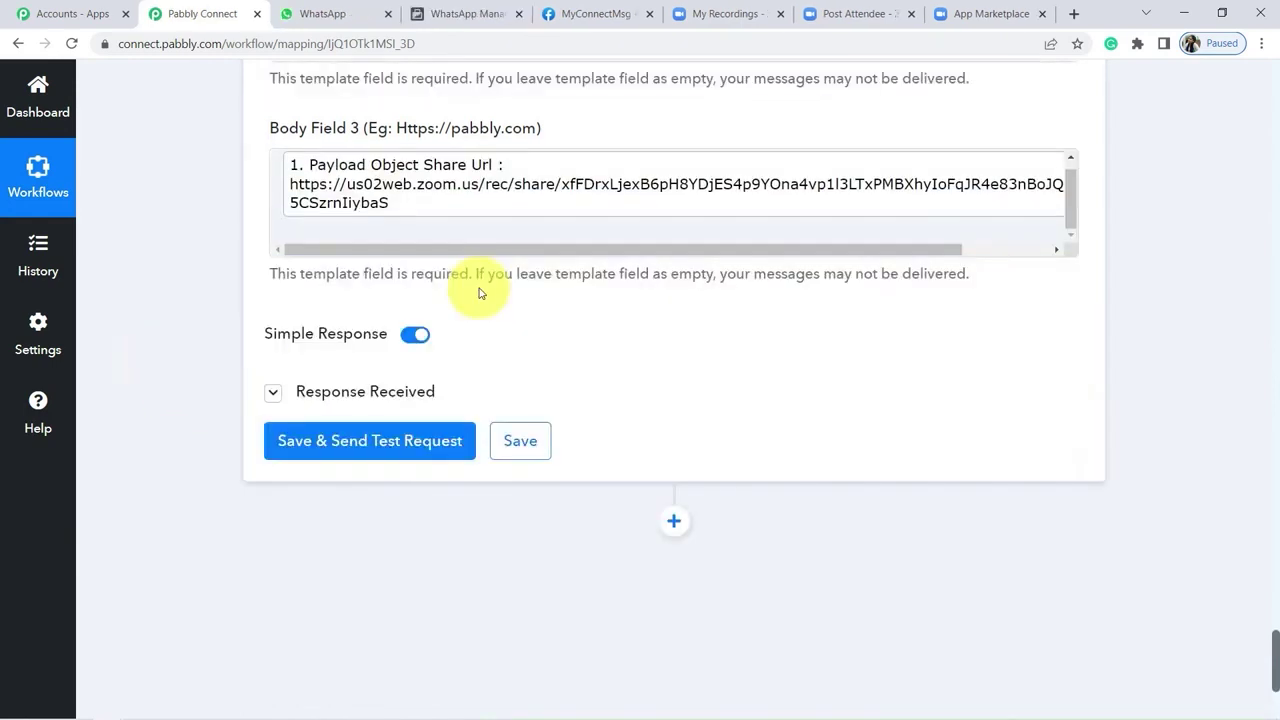
Step: Save the WhatsApp step and send a test request, receiving a contact ID and message ID
click(443, 441)
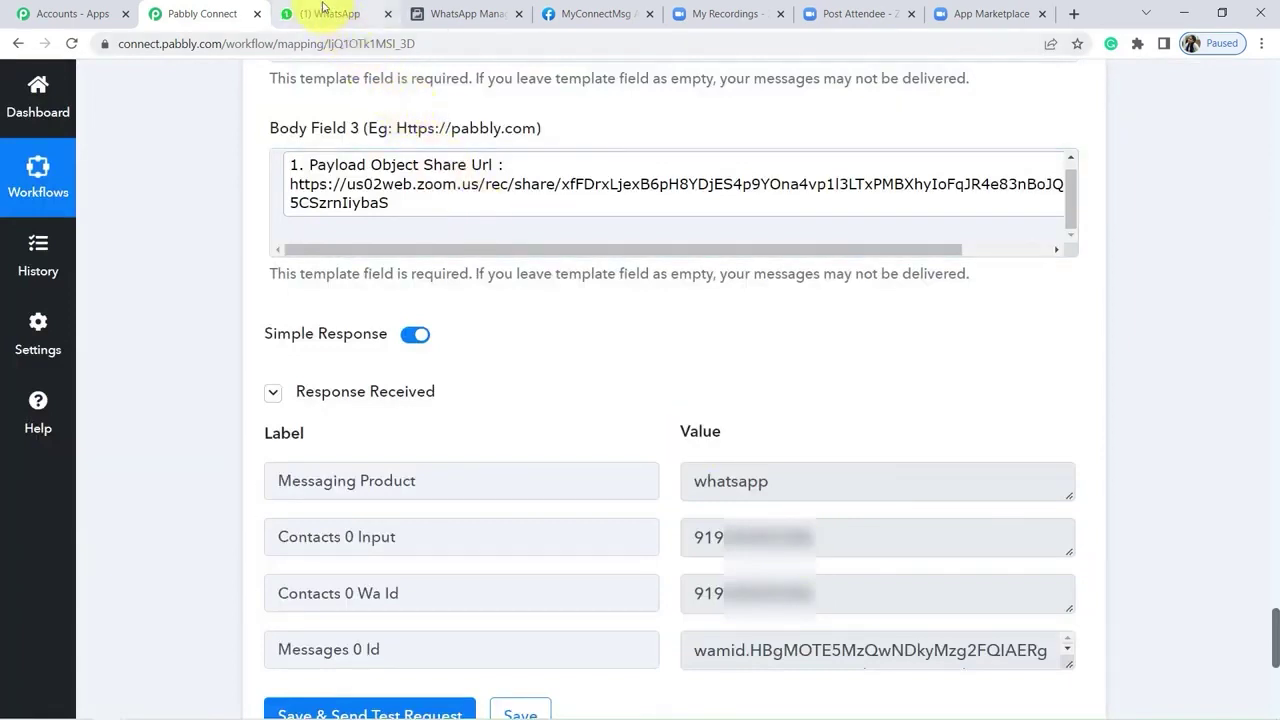
click(323, 12)
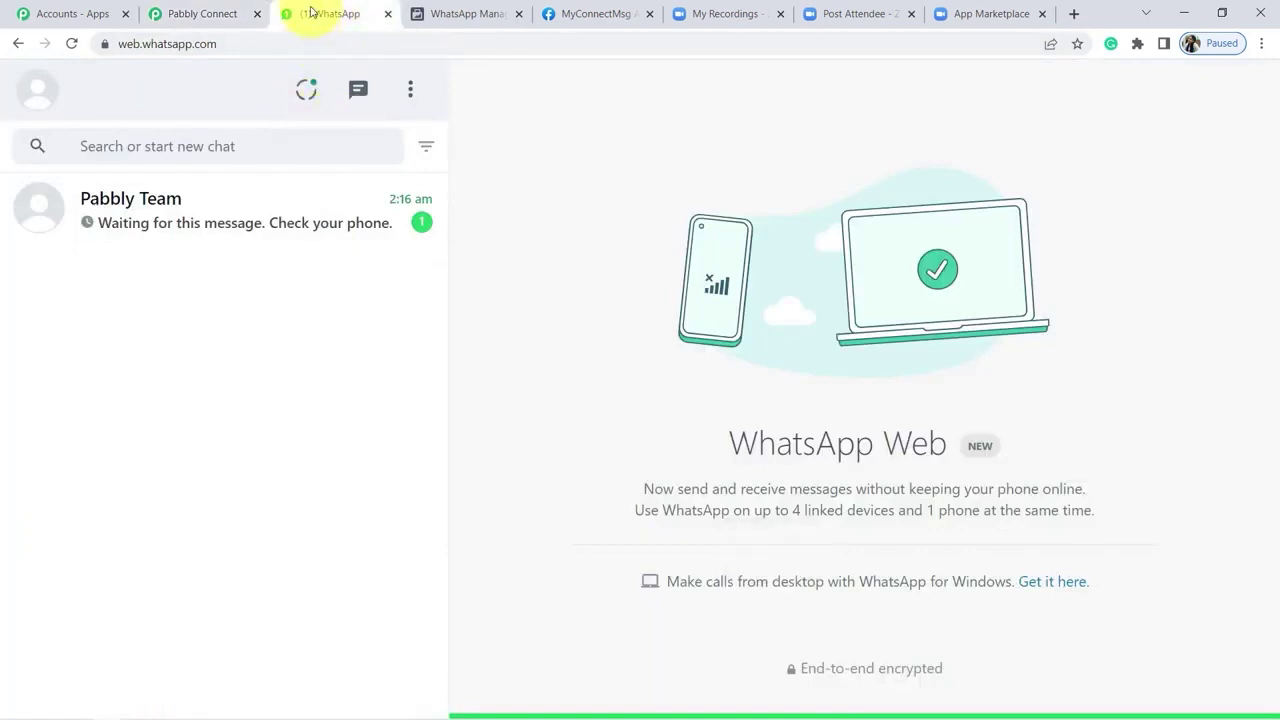
Step: Open the Pabbly Team chat and read the greeting and recording-link message
click(285, 221)
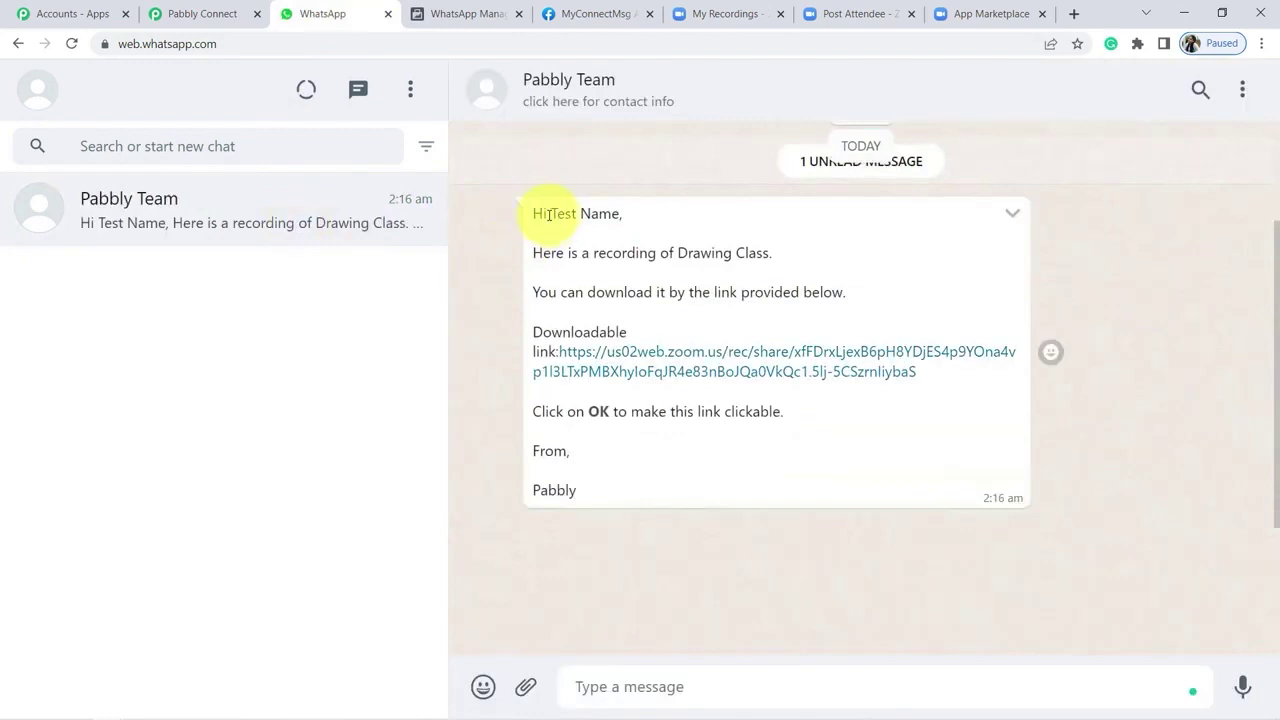
mouse_move(549, 213)
mouse_down()
mouse_move(600, 213)
mouse_move(634, 251)
mouse_move(776, 253)
mouse_up()
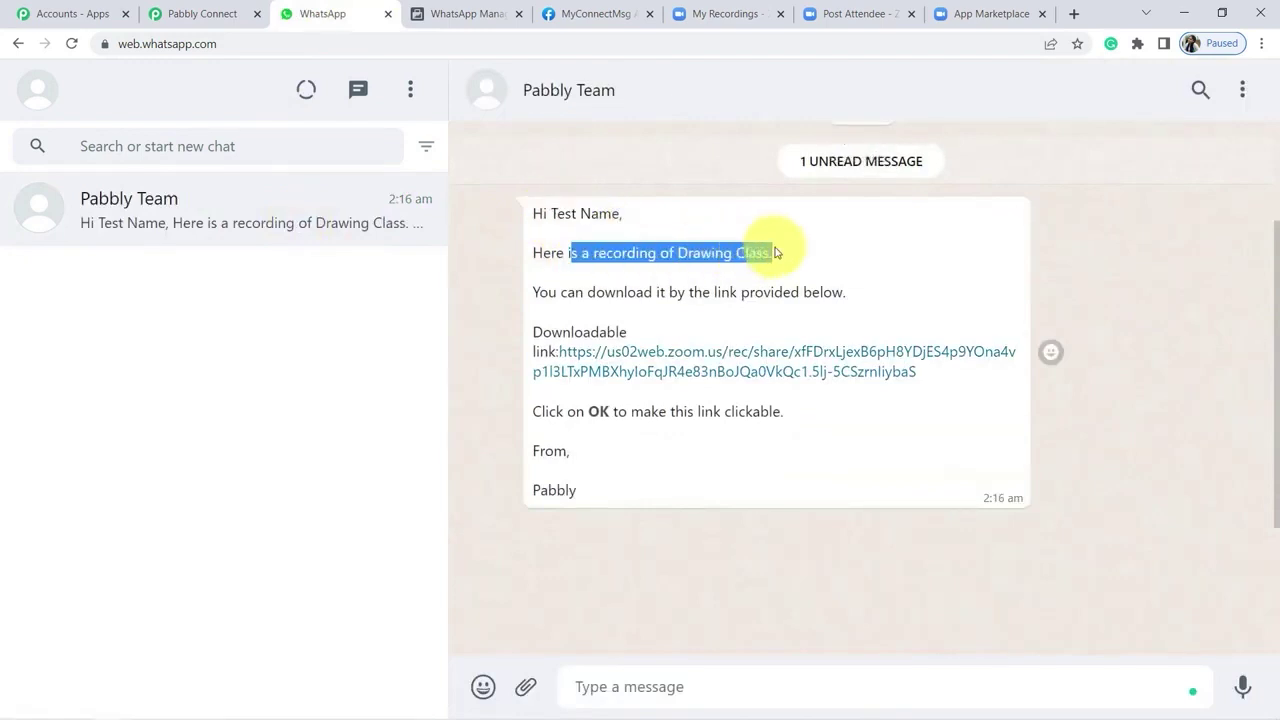
drag(586, 292, 805, 287)
drag(550, 335, 681, 347)
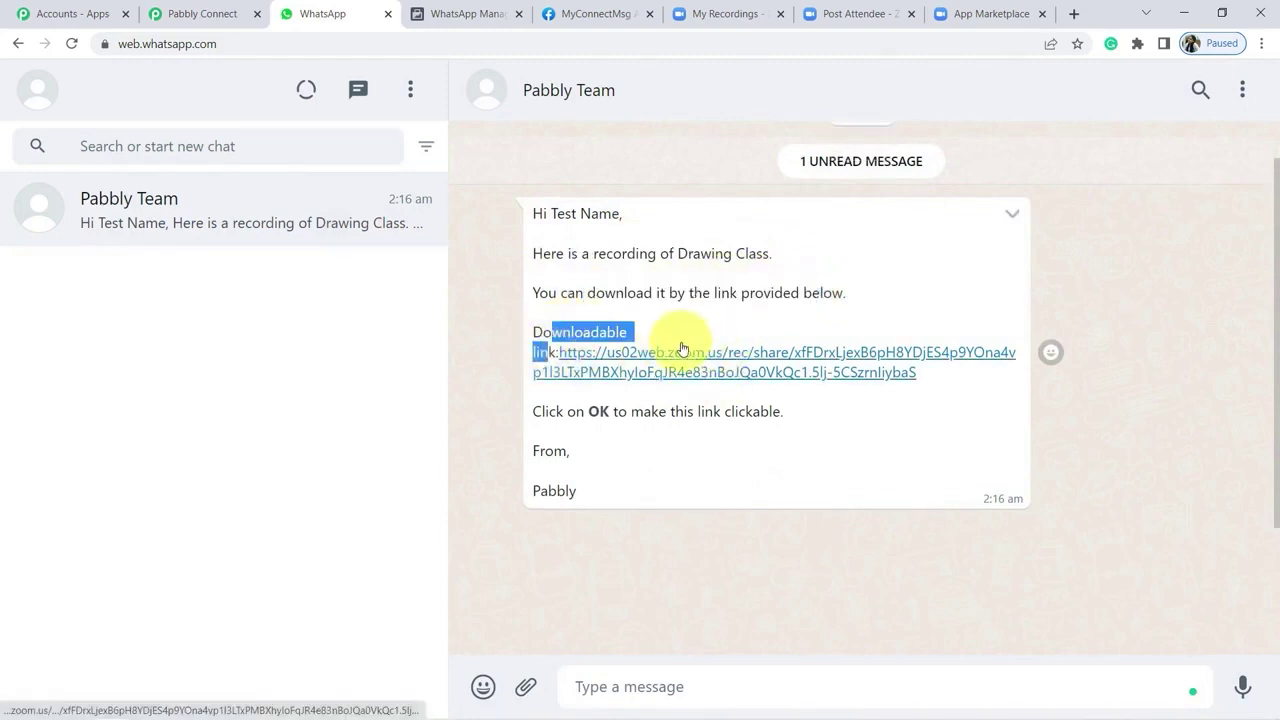
Step: Play the Drawing Class Zoom recording from the message link, then close it and return to Pabbly
click(710, 352)
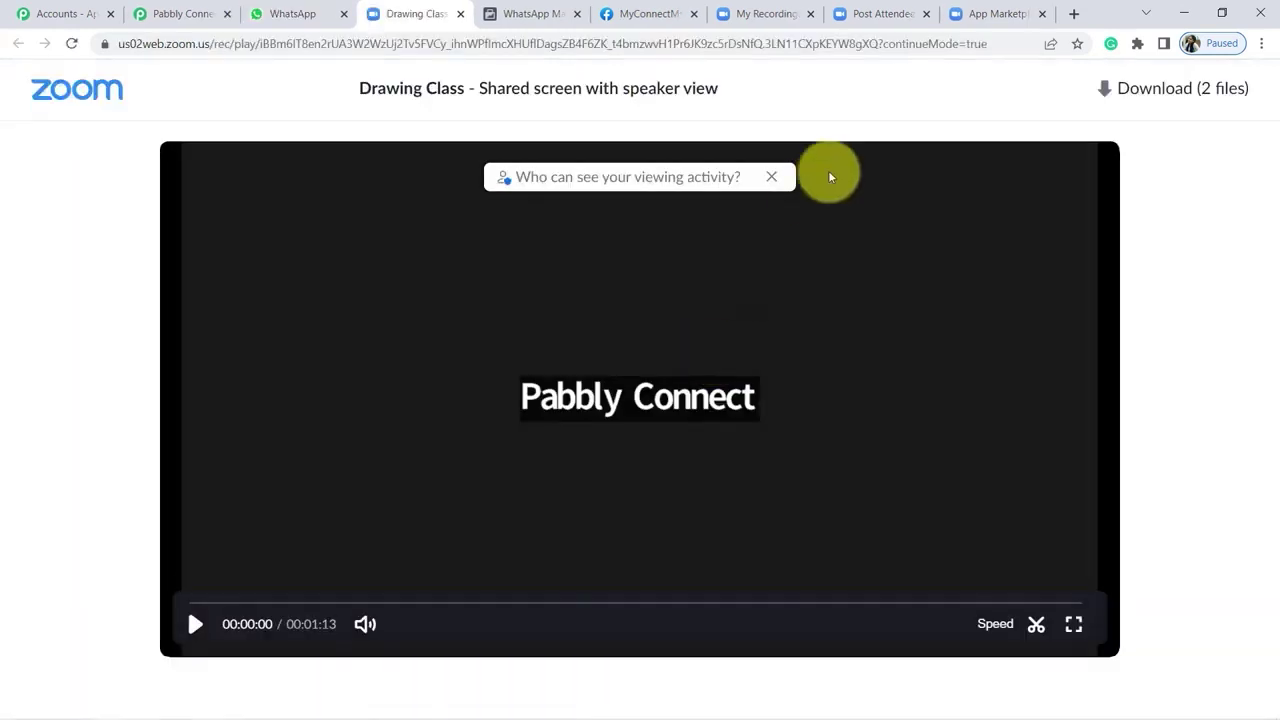
click(195, 623)
click(757, 603)
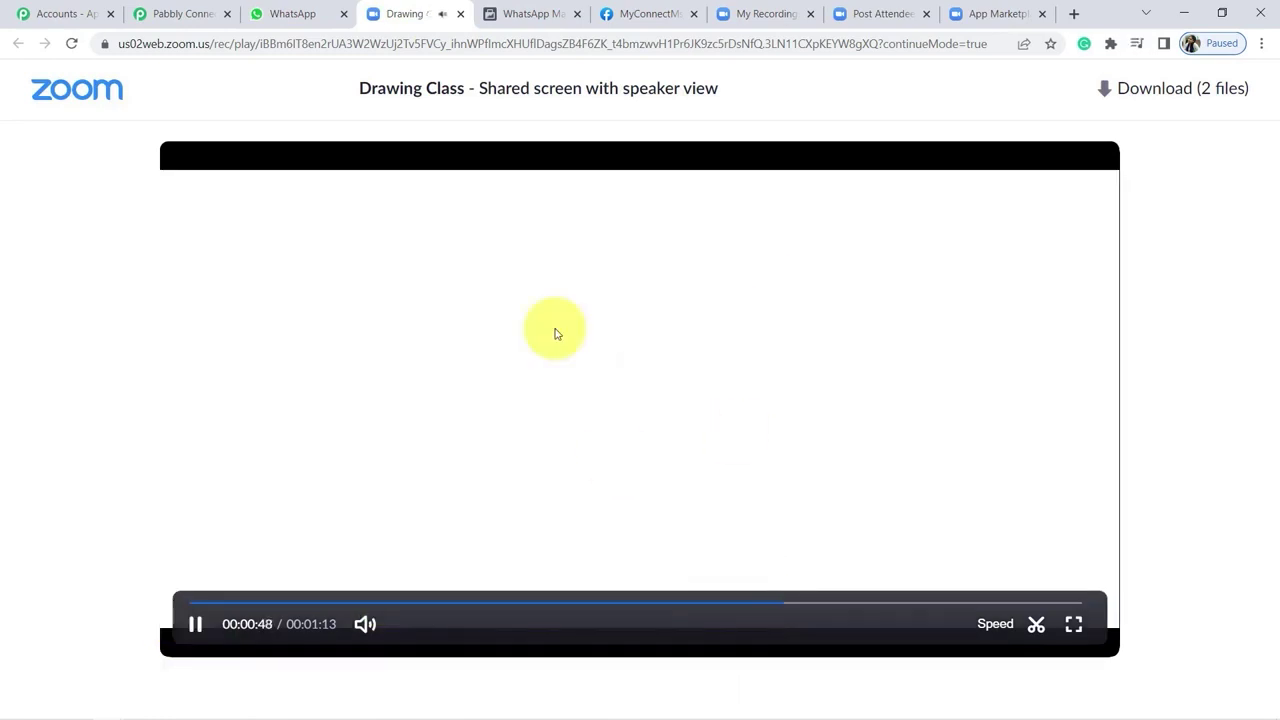
click(460, 14)
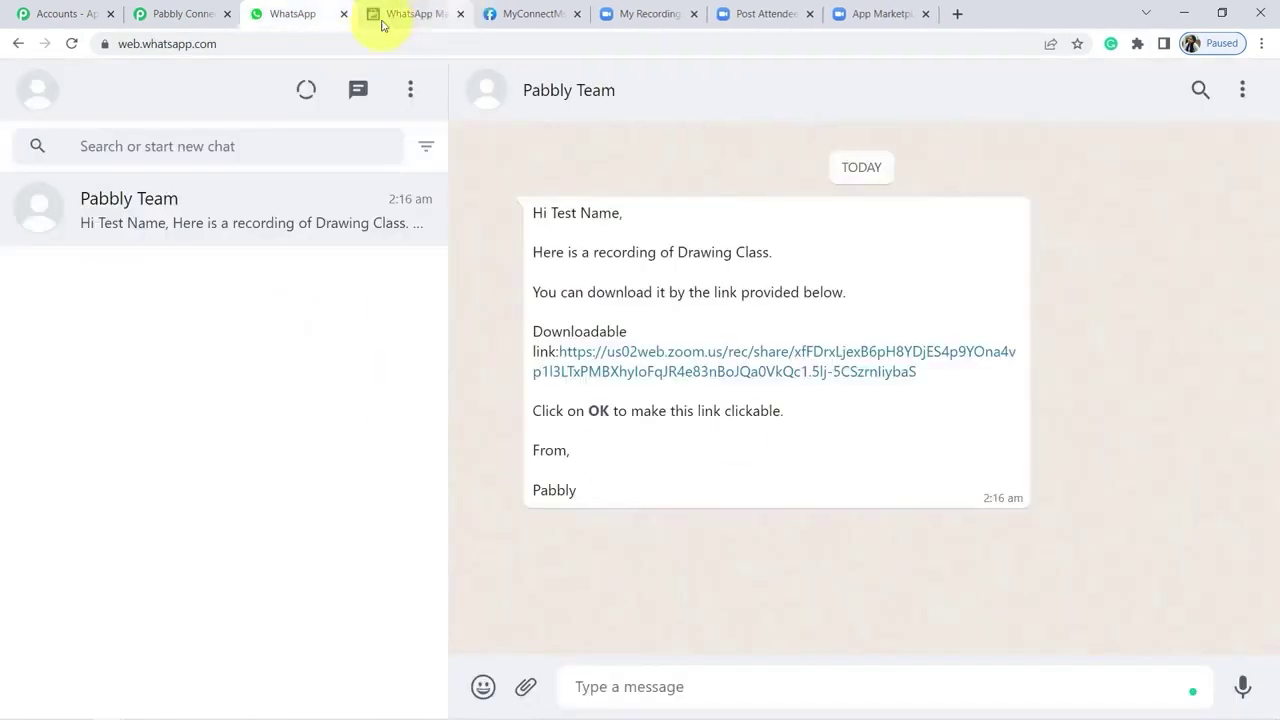
click(165, 14)
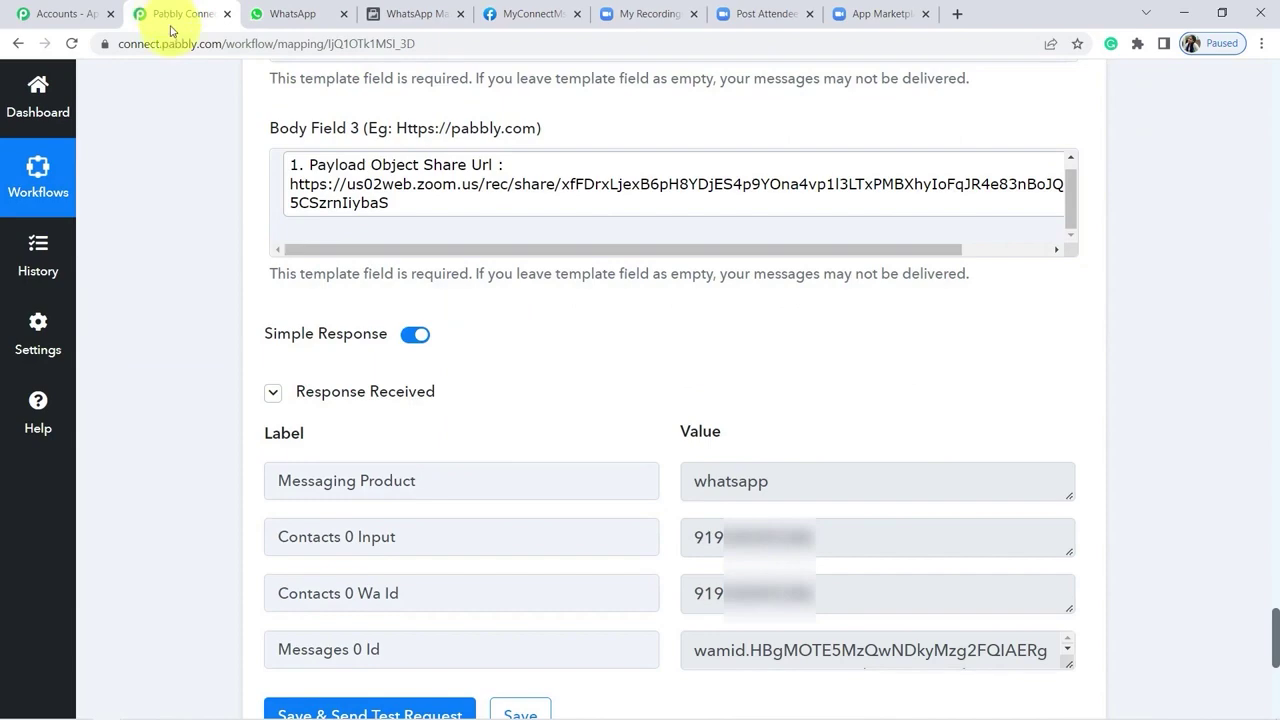
drag(1277, 625, 1277, 405)
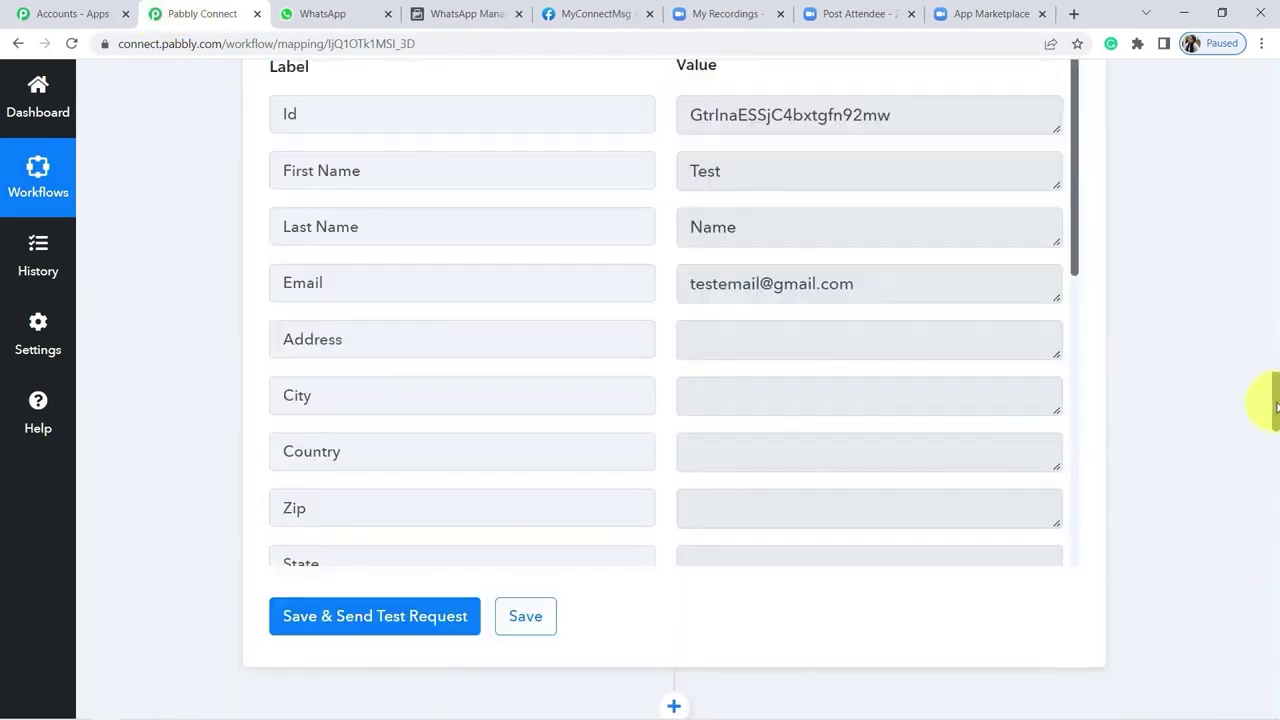